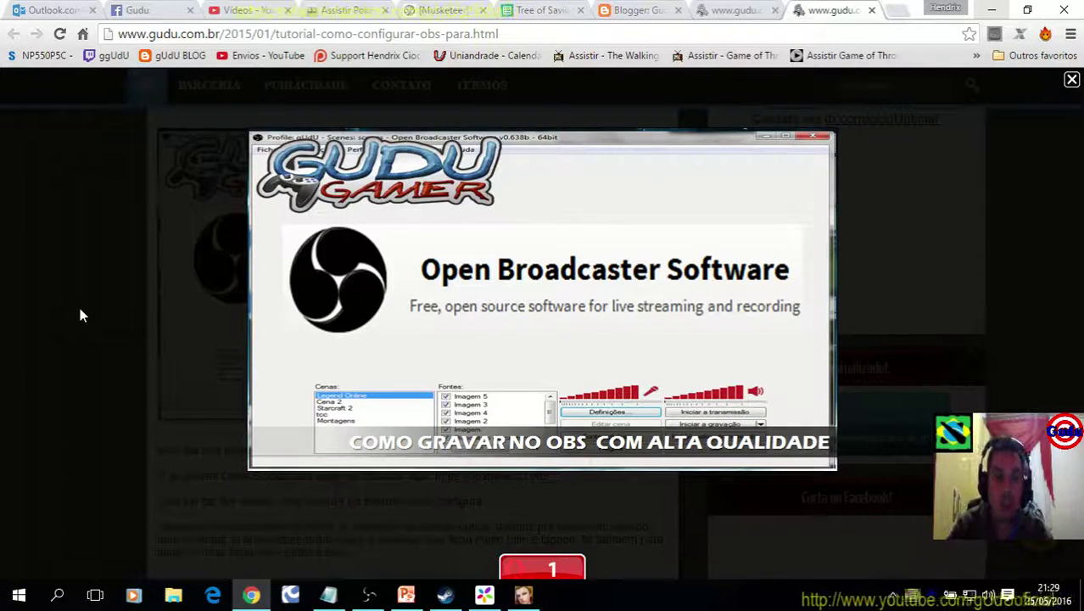
Close the enlarged article image, switch from the browser to Open Broadcaster Software and open its settings dialog
left_click(76, 271)
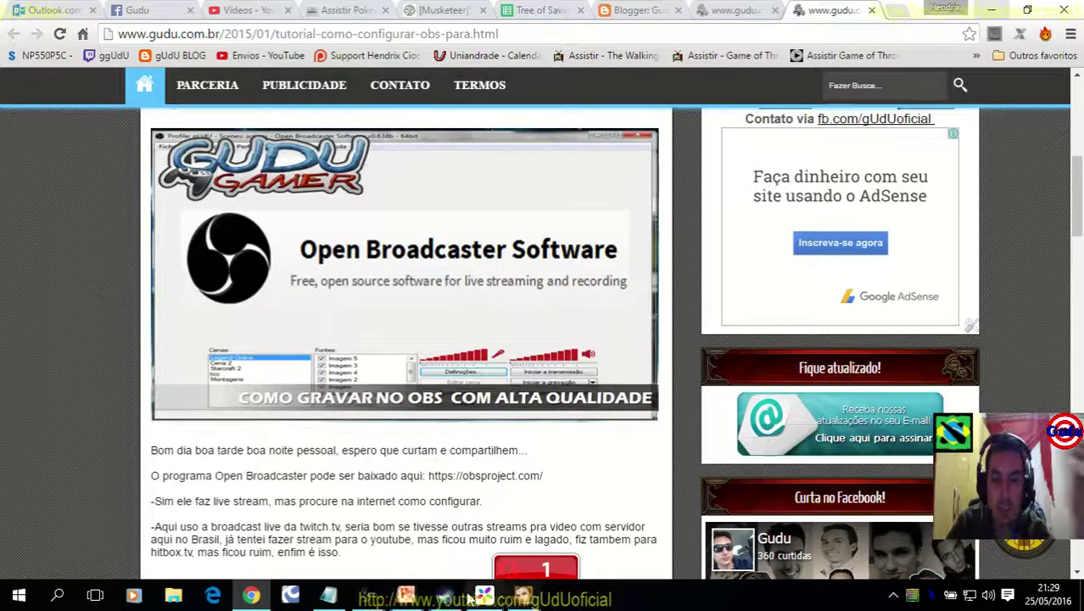
left_click(985, 10)
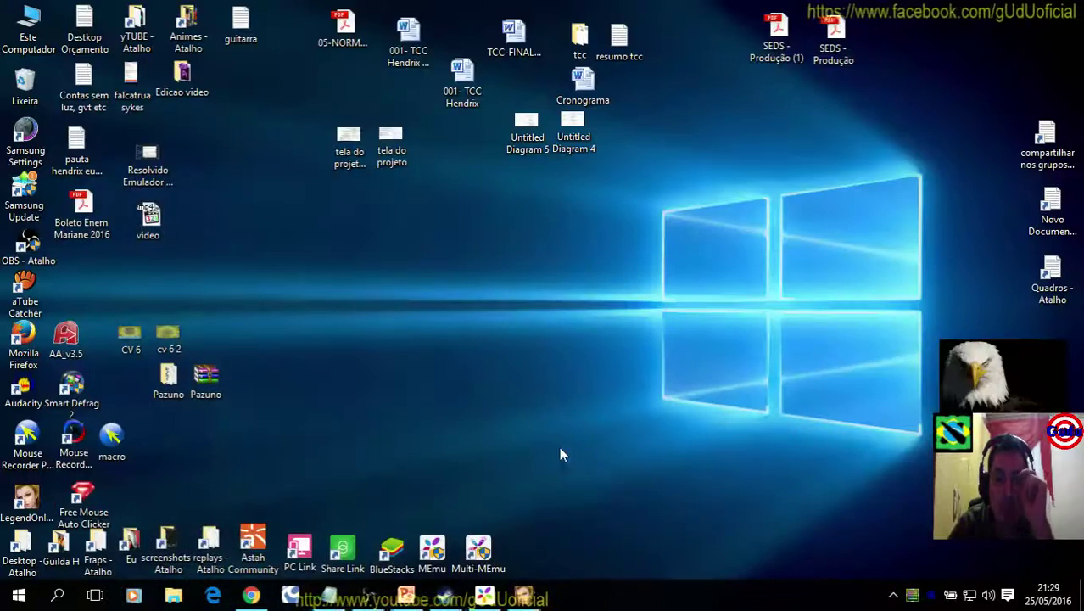
left_click(368, 598)
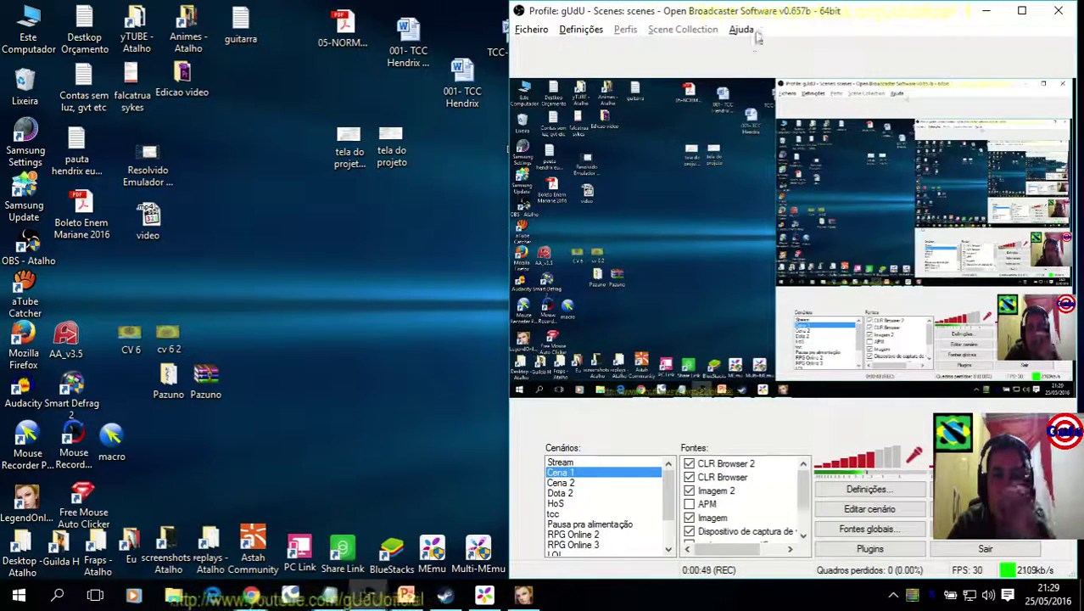
left_click(579, 30)
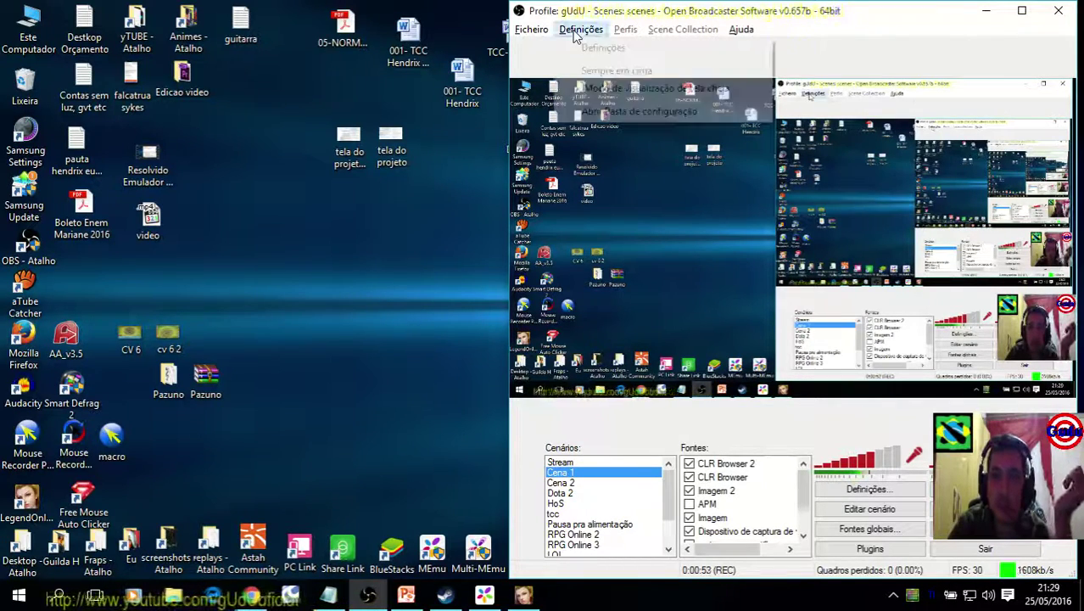
mouse_move(536, 33)
mouse_move(580, 31)
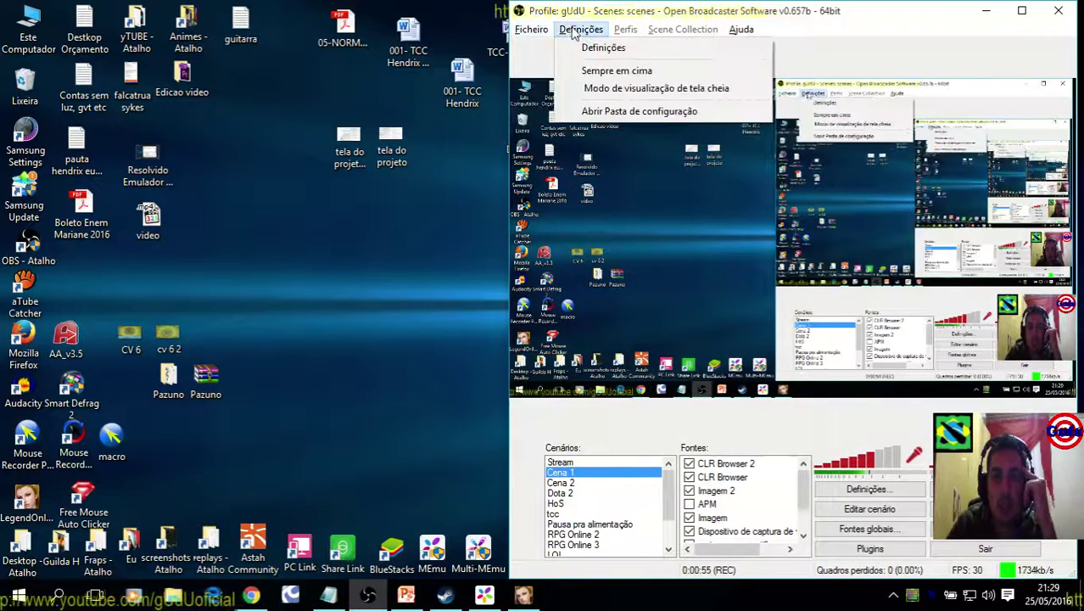
left_click(598, 48)
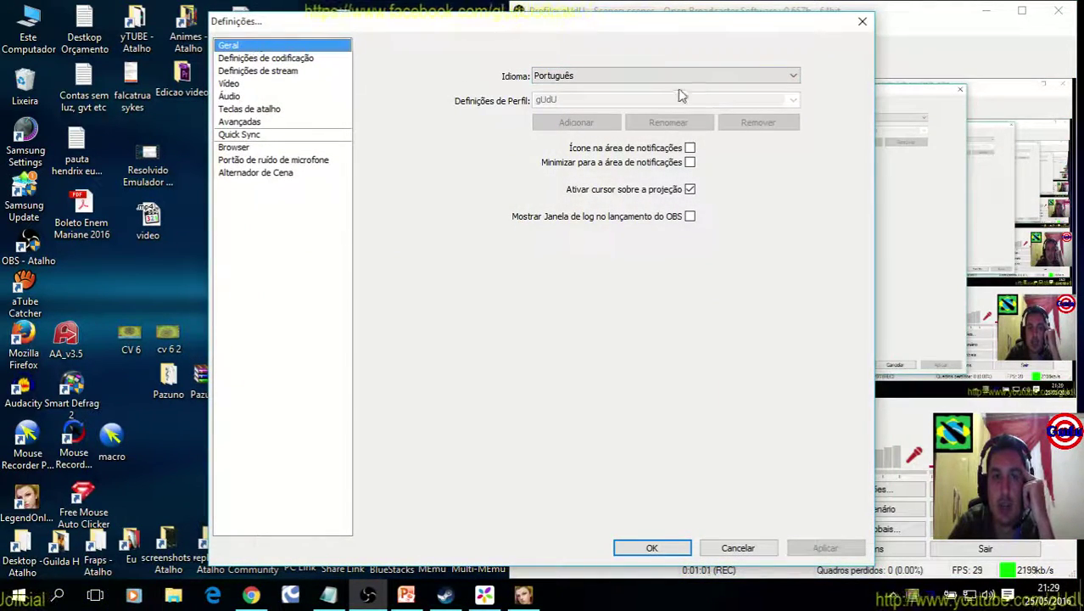
Examine the interface languages offered in the general settings without changing the selection
left_click(793, 79)
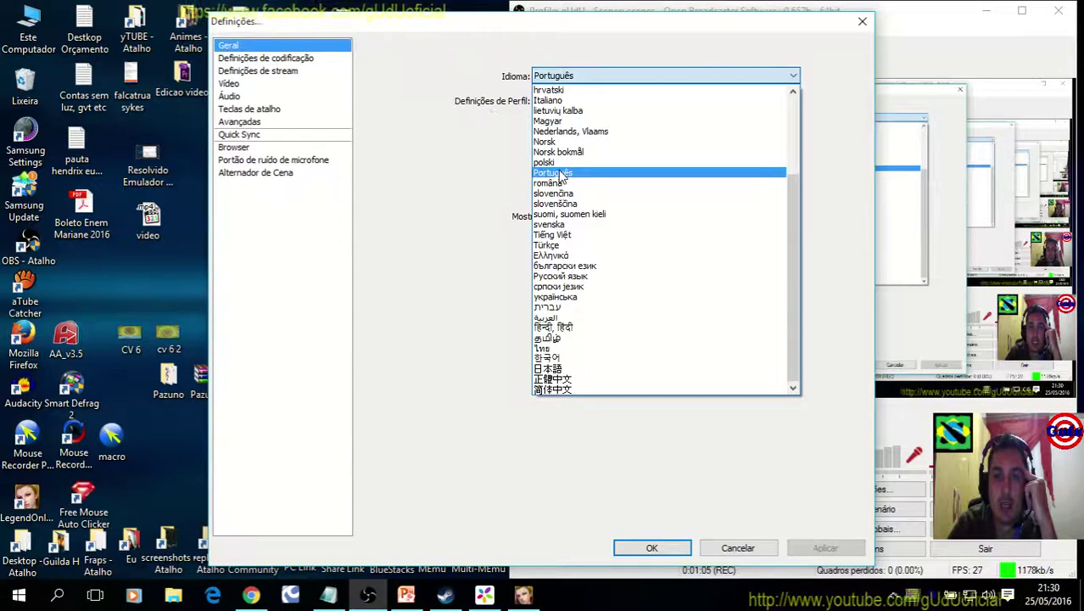
scroll(806, 204, "up", 4)
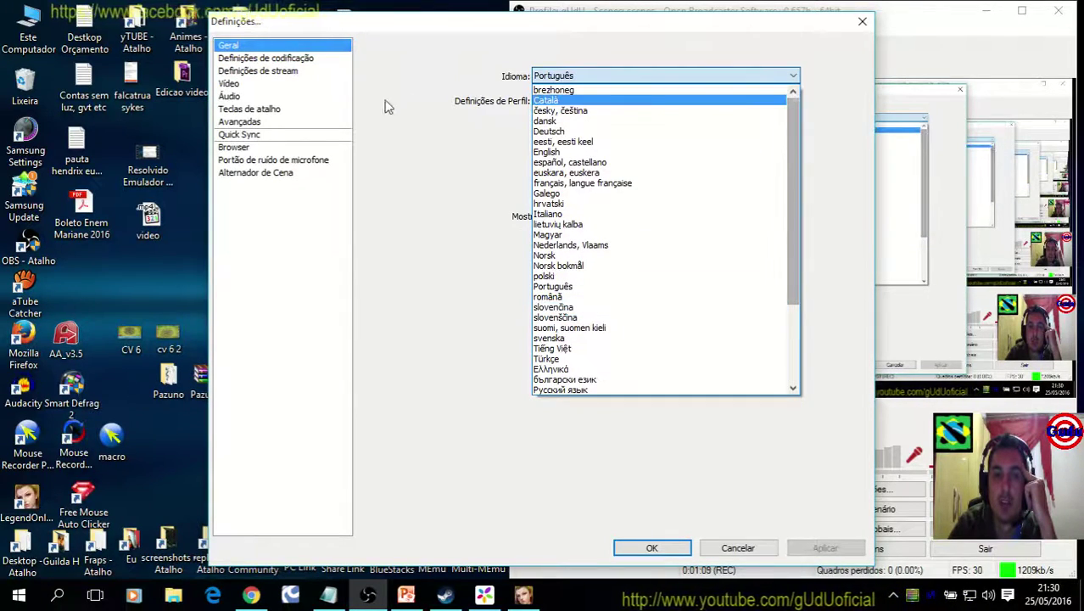
left_click(400, 77)
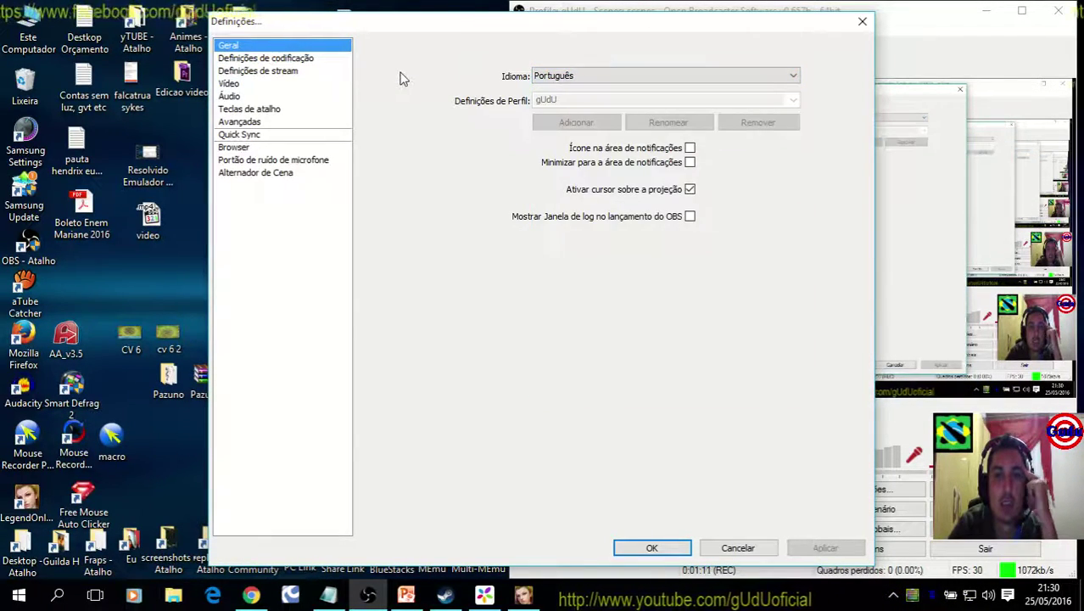
Examine the maximum video bitrate and custom buffer size in the encoding settings (Definições de codificação)
left_click(289, 59)
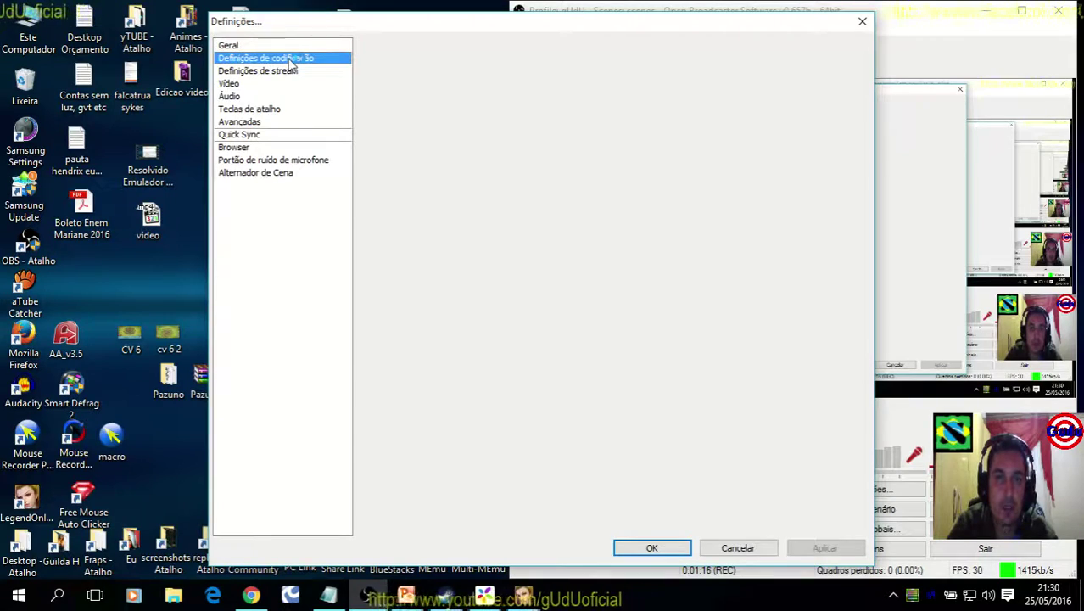
left_click_drag(594, 35, 802, 28)
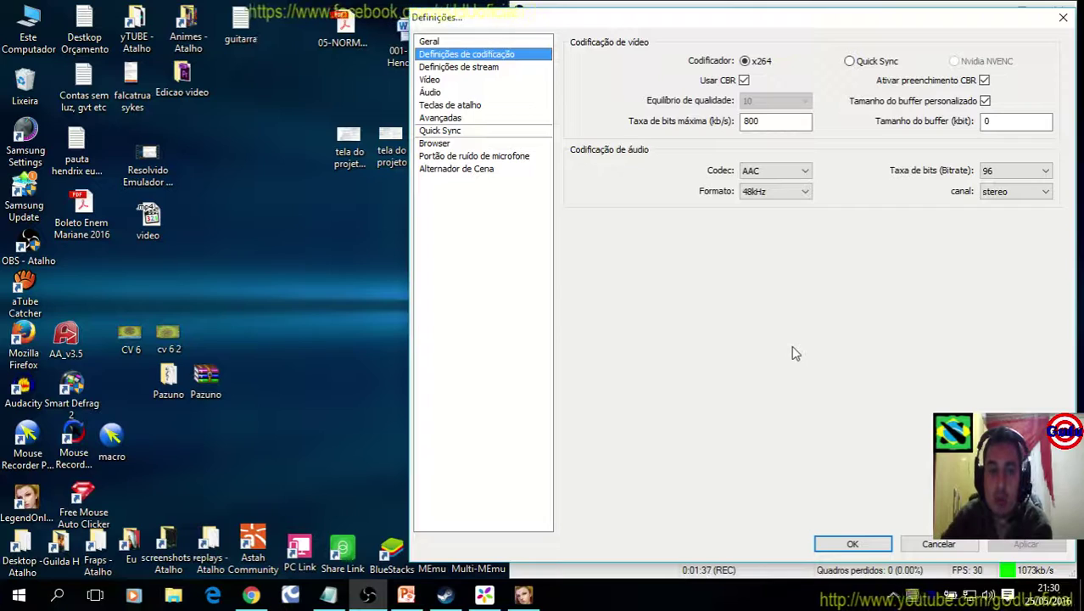
left_click_drag(779, 120, 742, 122)
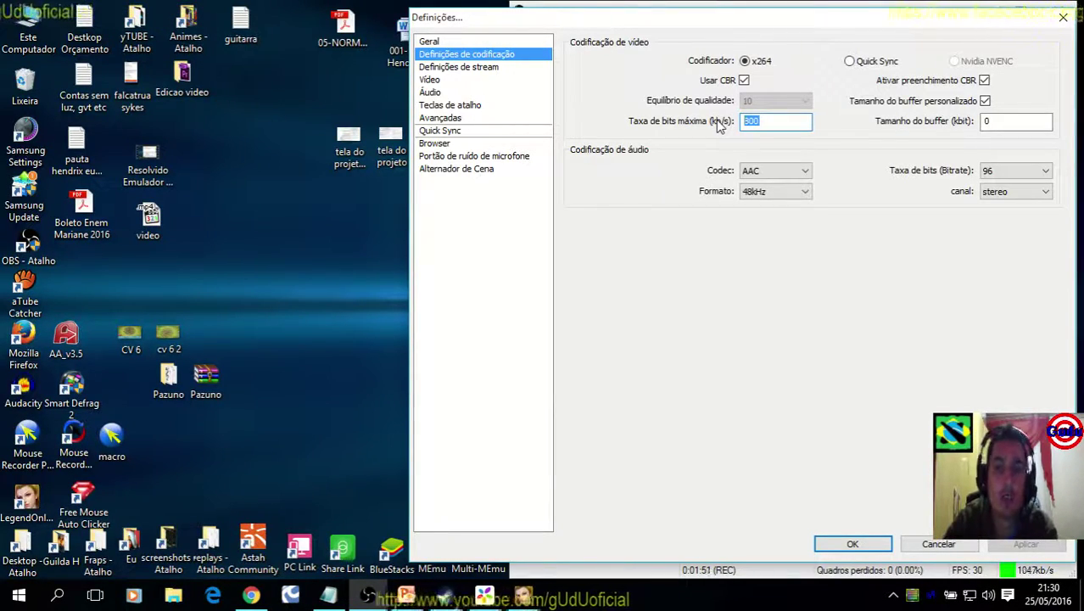
left_click(769, 120)
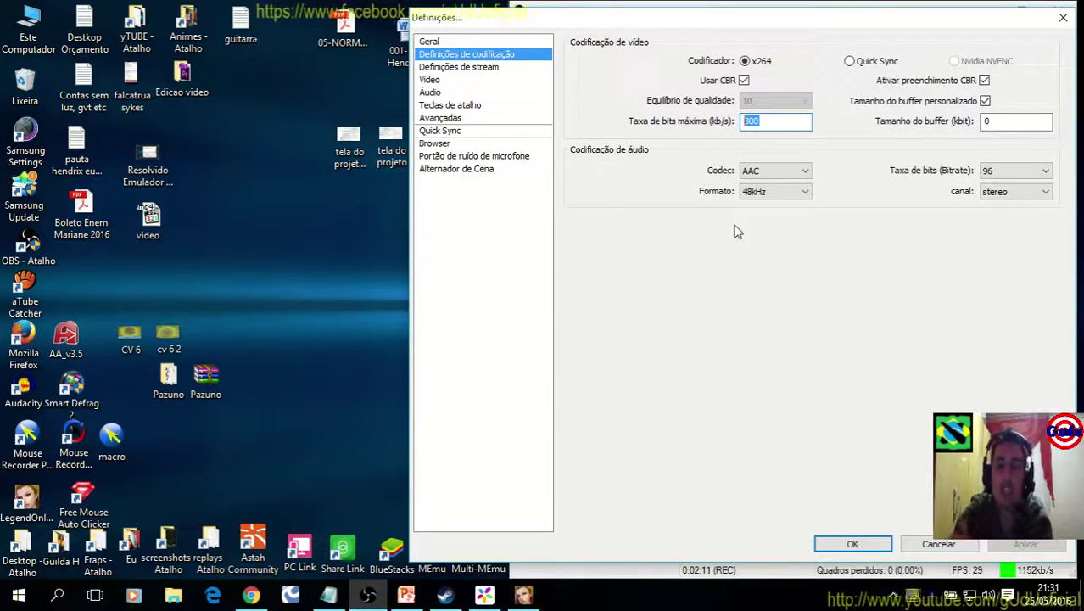
key("Tab")
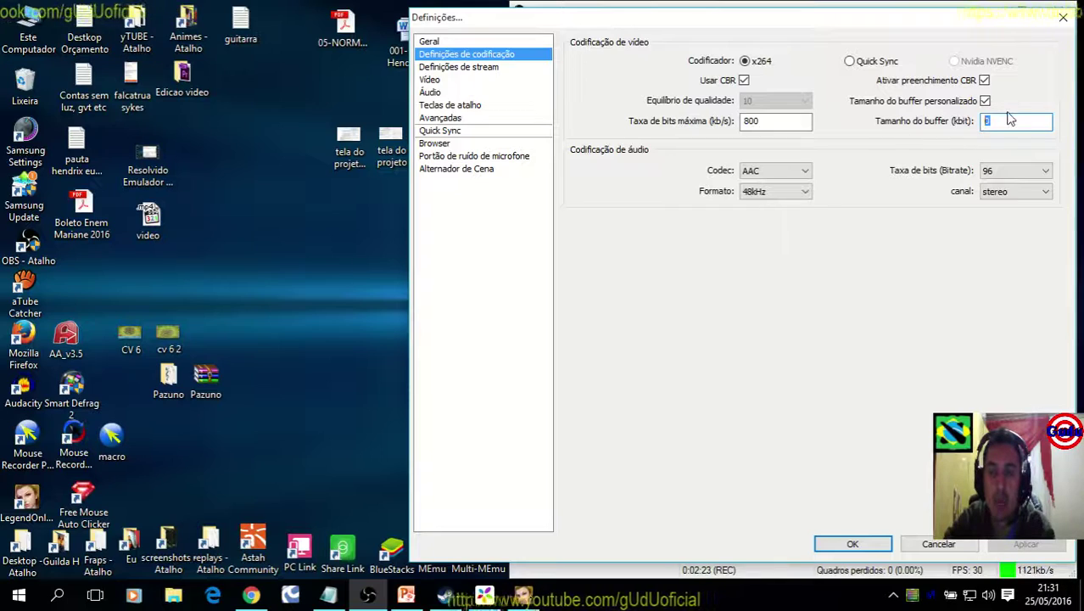
key("shift+Tab")
key("Tab")
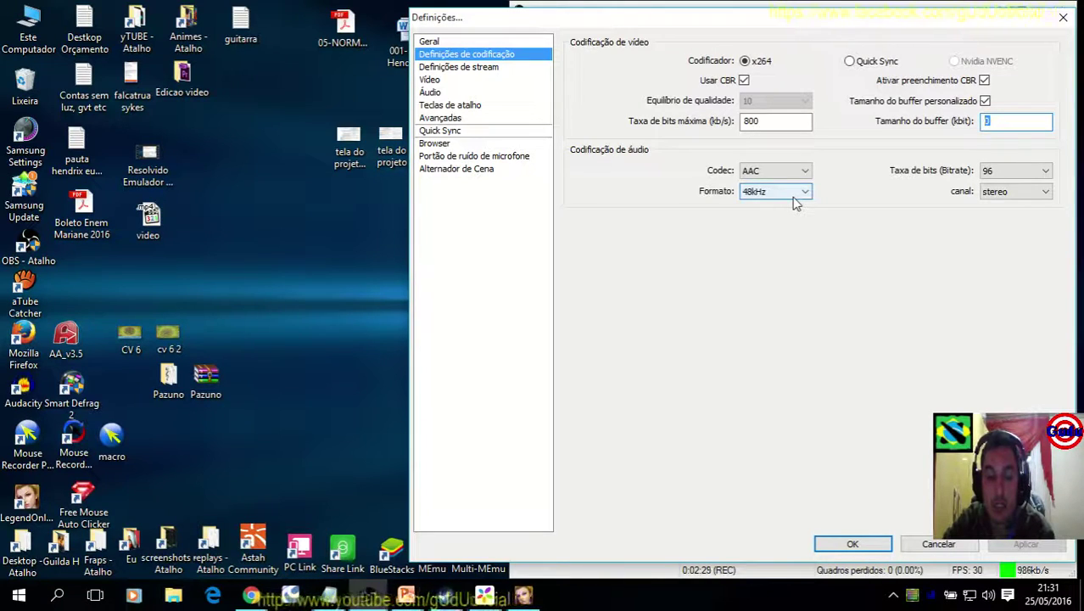
mouse_move(772, 127)
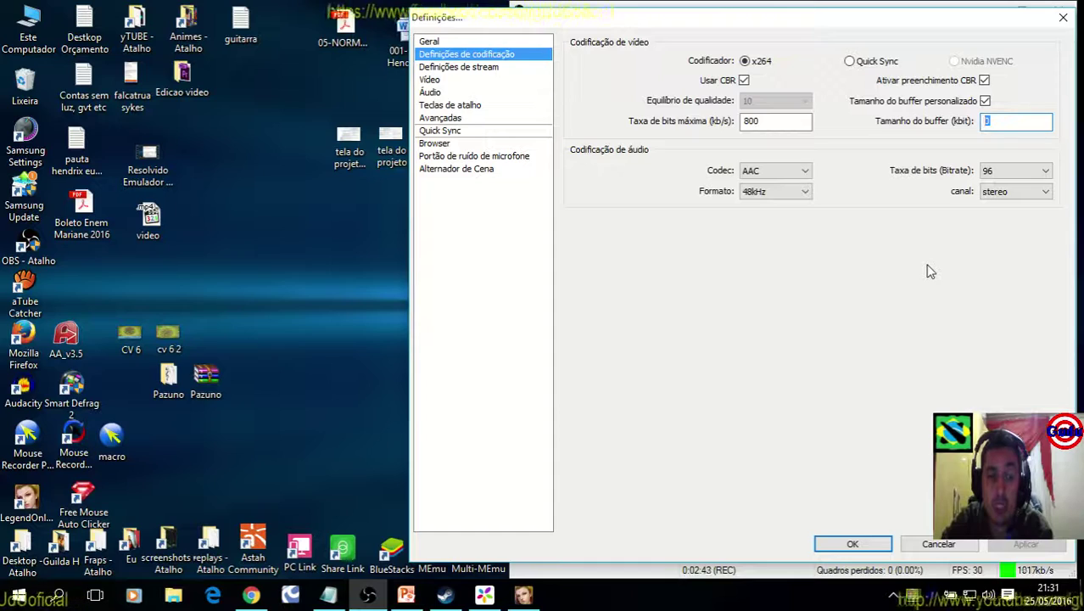
left_click(1008, 120)
double_click(1008, 121)
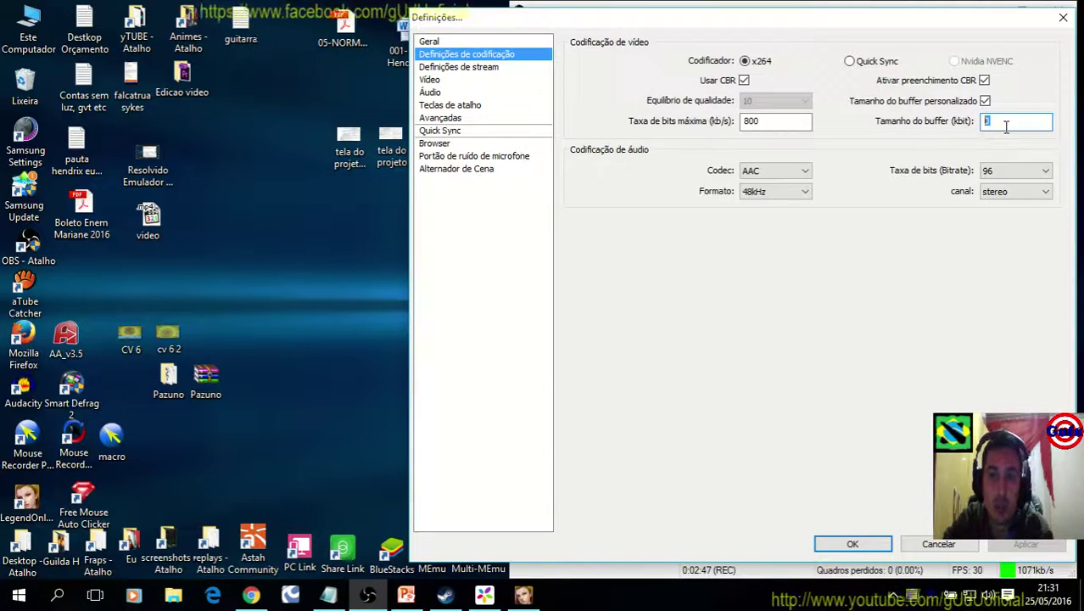
double_click(774, 121)
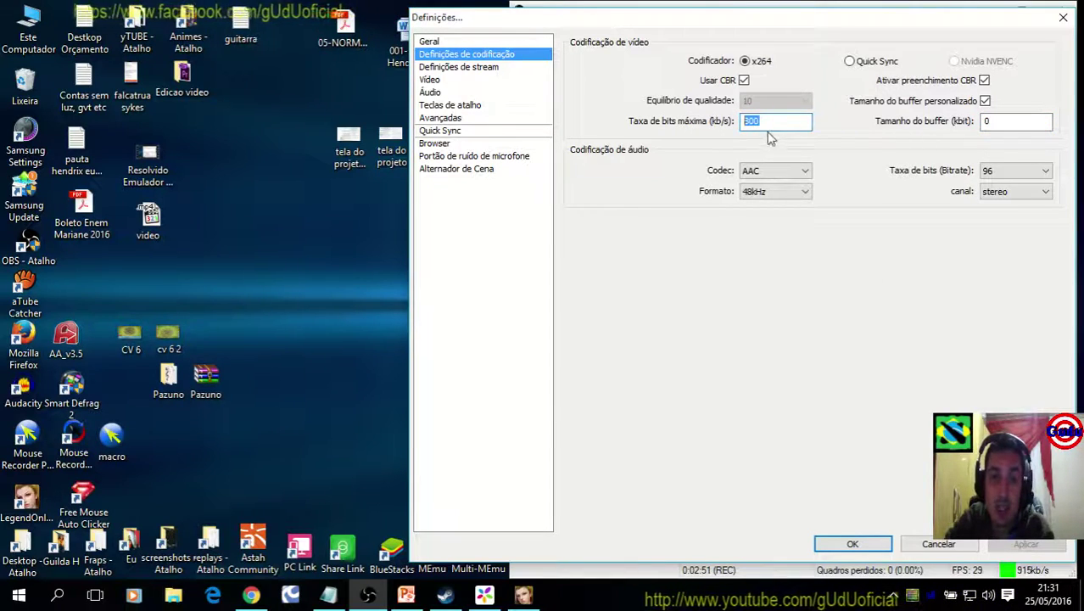
double_click(1007, 121)
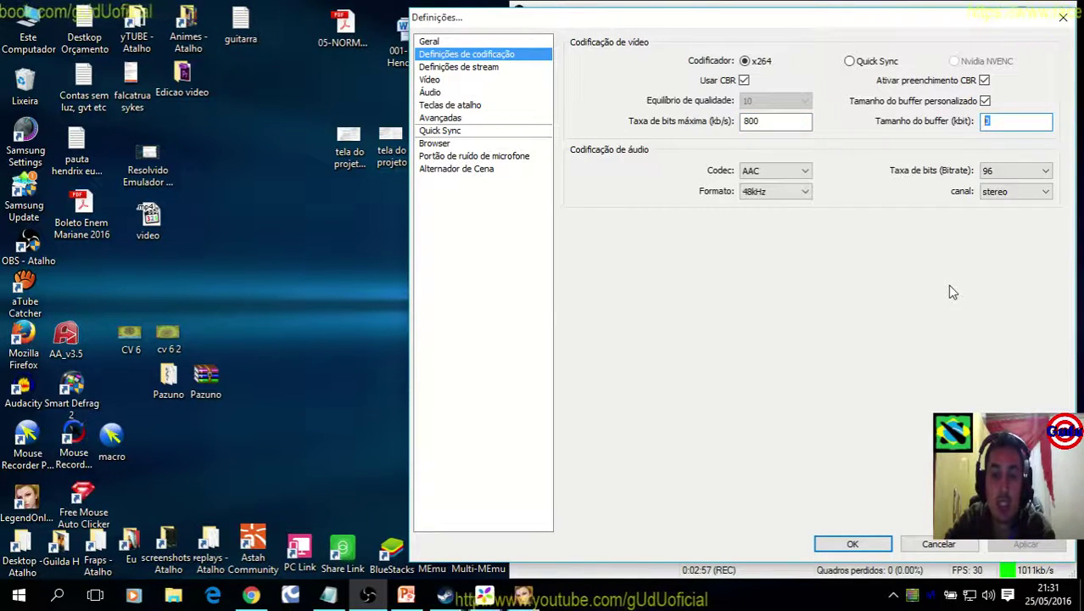
left_click_drag(846, 21, 848, 17)
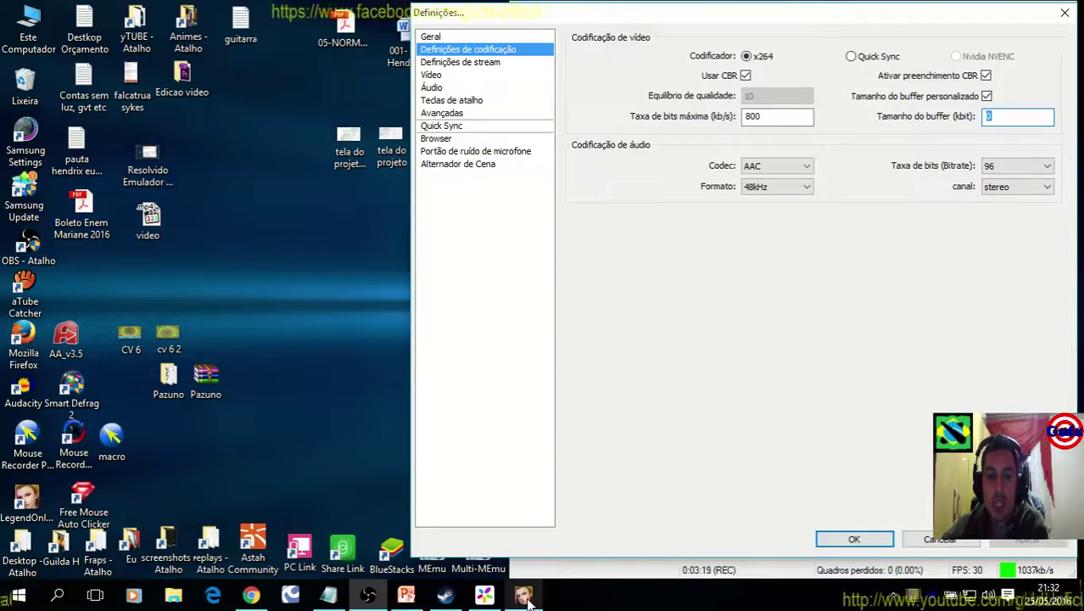
Switch to the LegendOnline game to view it, and minimise it to return to the encoding settings
mouse_move(525, 598)
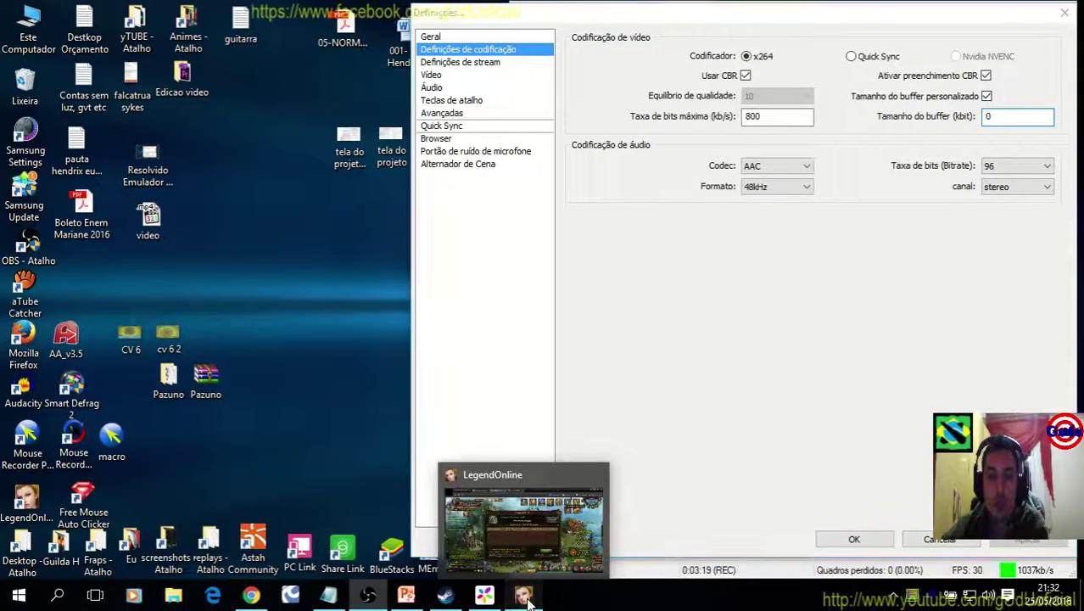
left_click(524, 598)
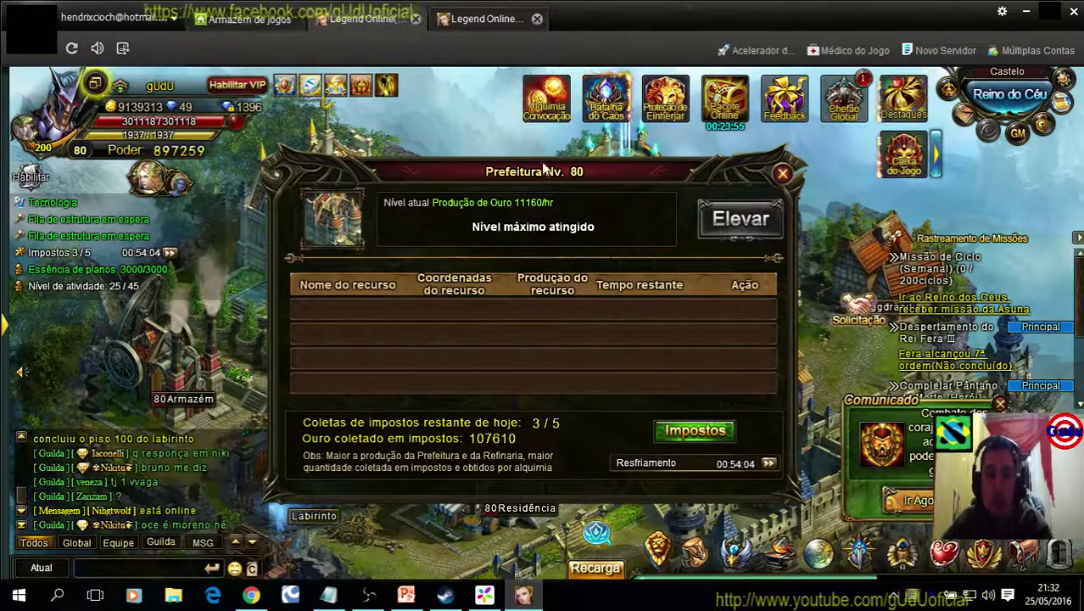
left_click(1025, 14)
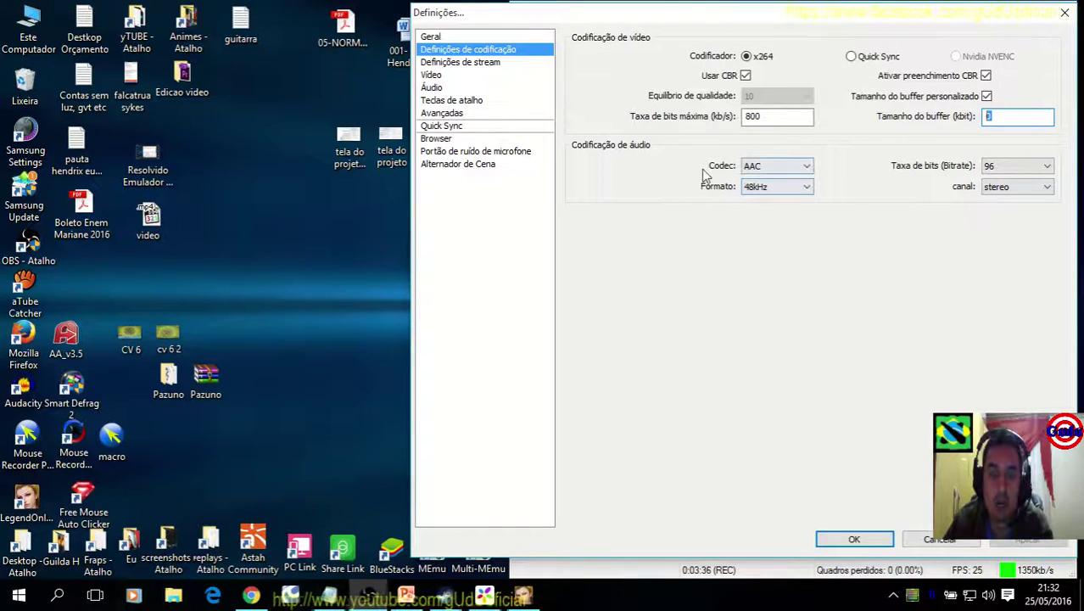
Review the available audio bitrate options in the encoding settings without changing the selection
left_click(1047, 167)
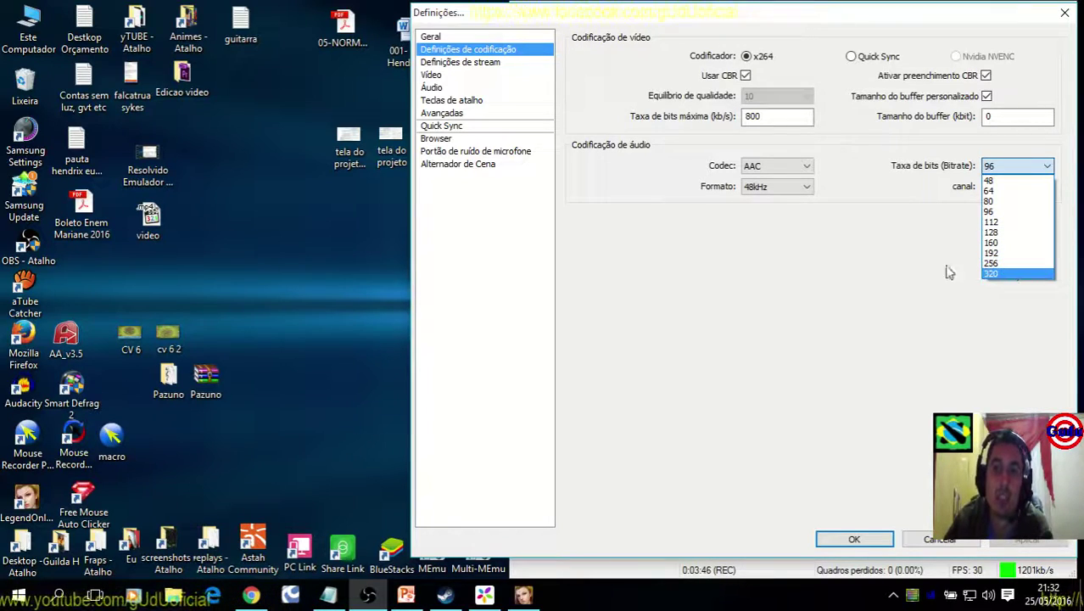
left_click(843, 250)
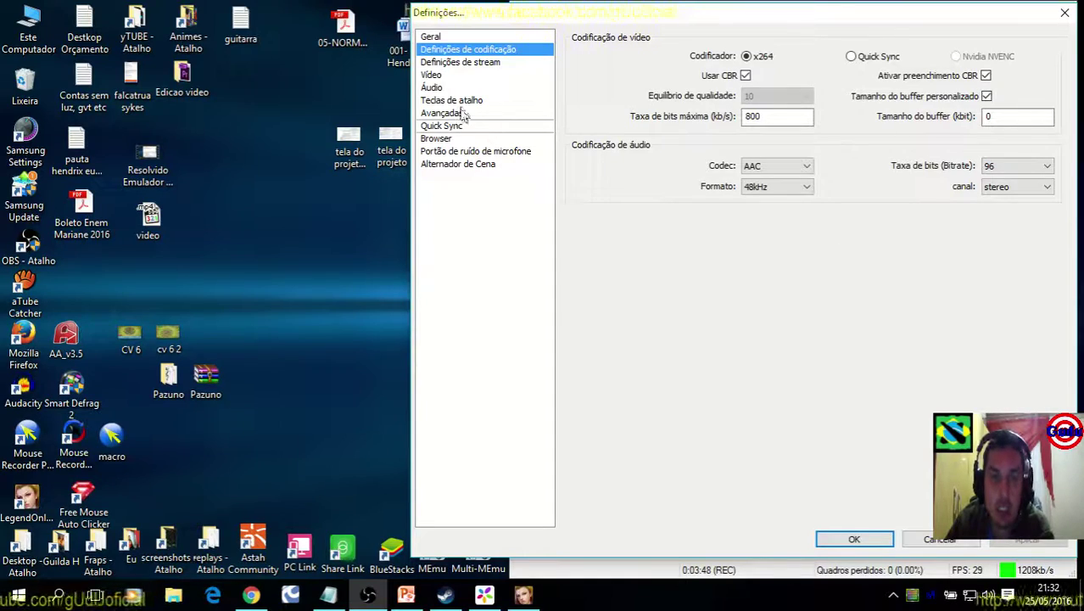
Examine the FPS and the custom base resolution in the video settings (Vídeo)
left_click(459, 62)
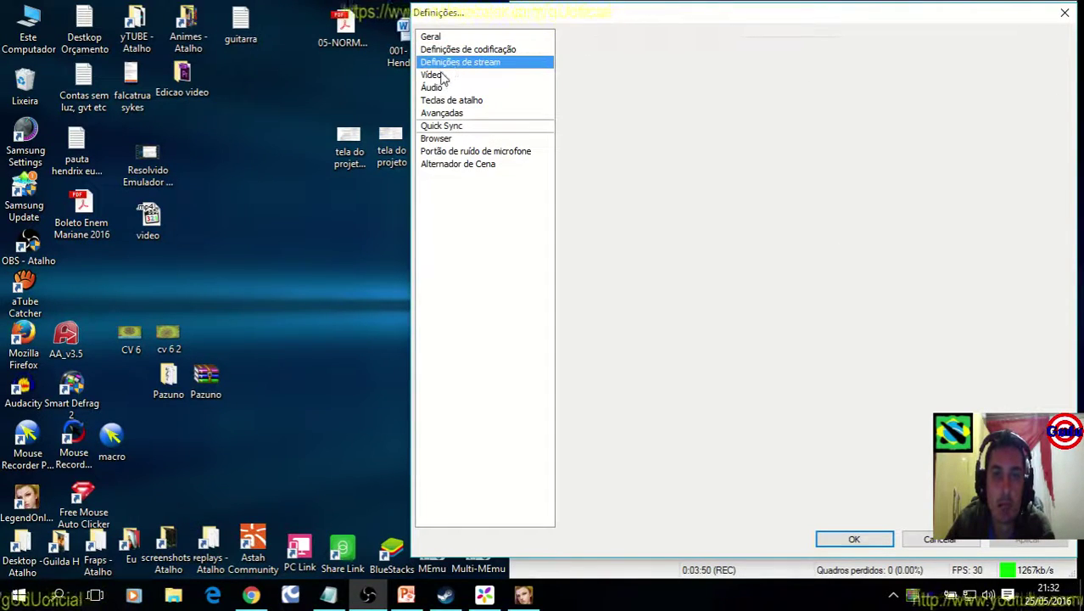
left_click(445, 77)
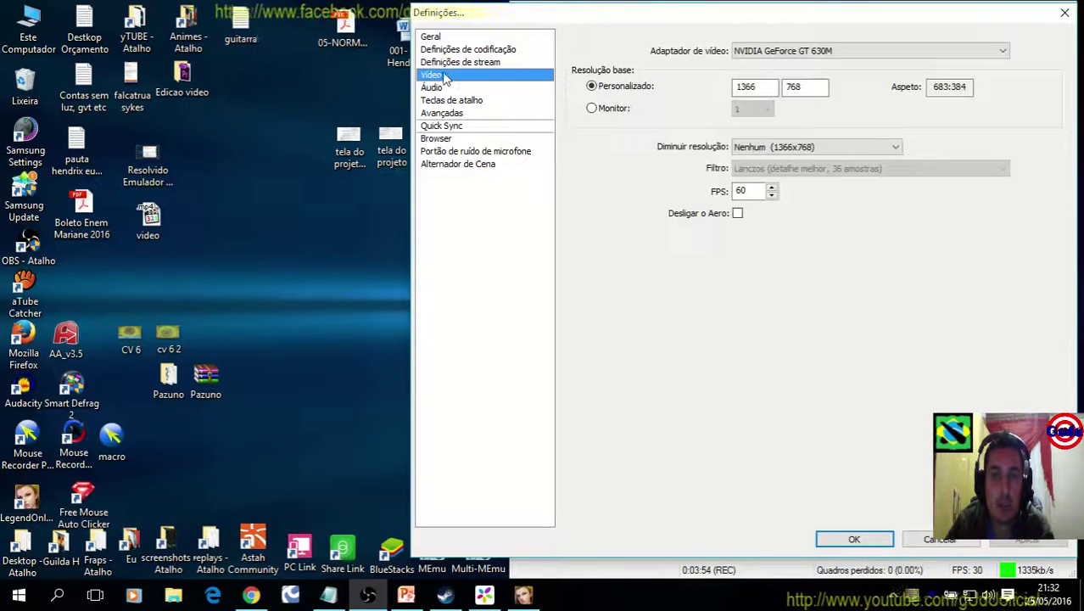
left_click(748, 190)
key("BackSpace")
key("BackSpace")
type("30")
double_click(751, 188)
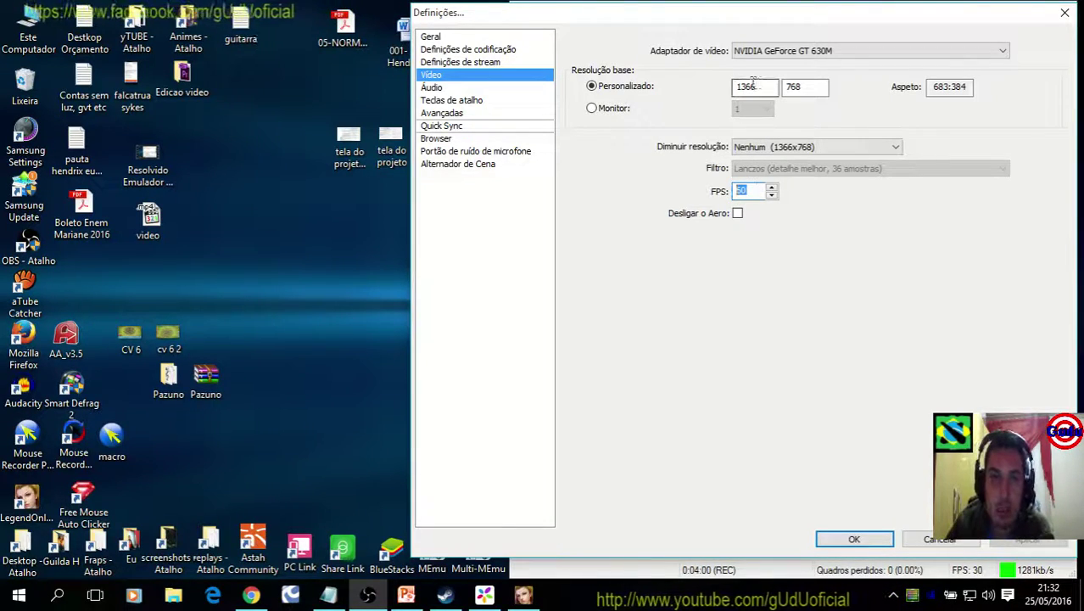
double_click(745, 87)
double_click(814, 88)
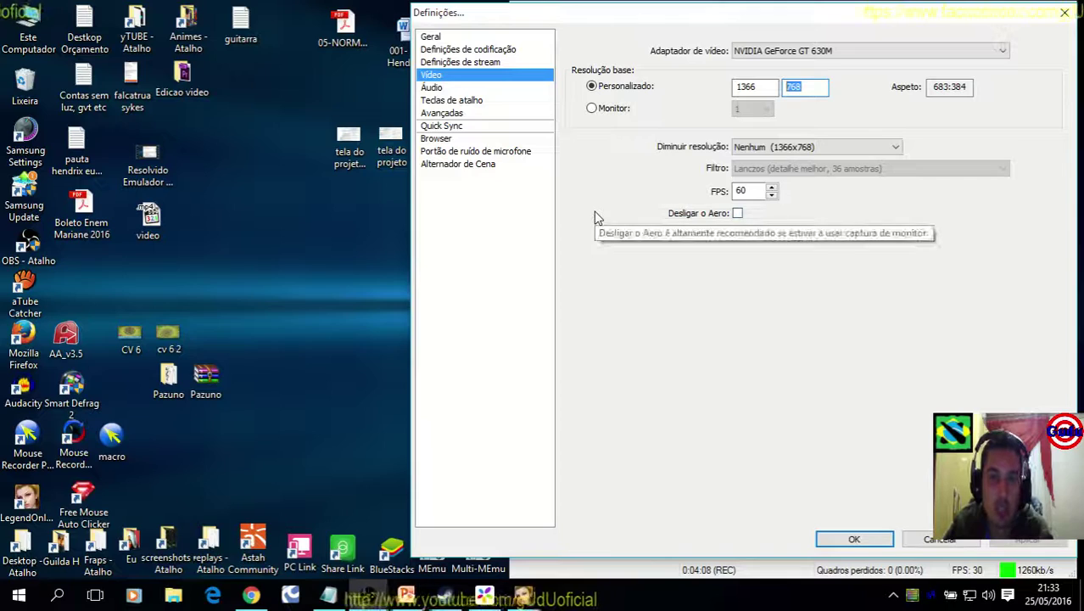
Review the x264 CPU presets offered in the advanced settings (Avançadas) without changing the selection
left_click(475, 115)
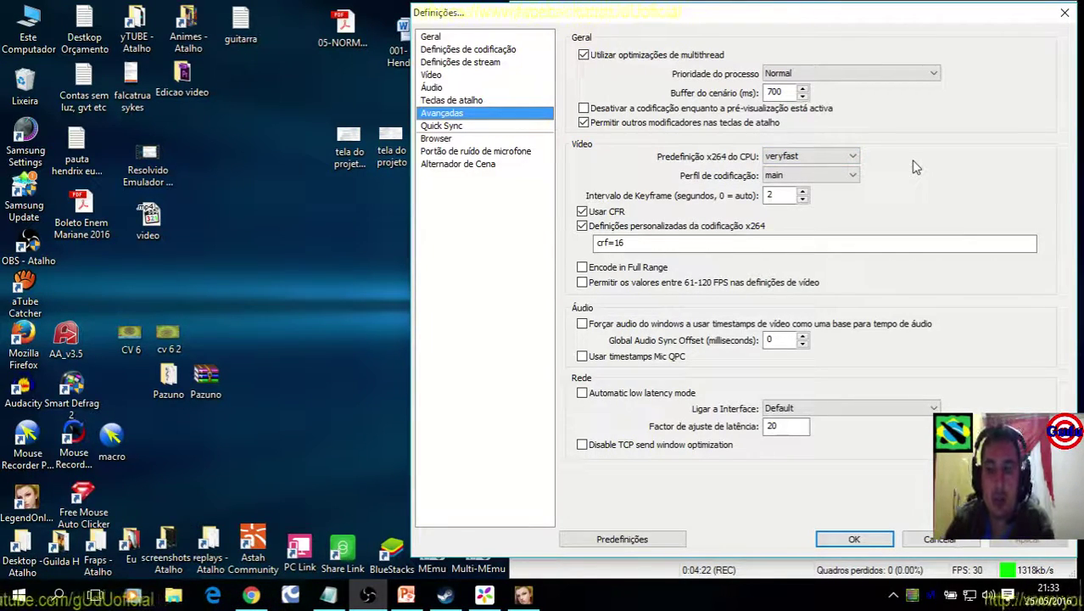
left_click(853, 157)
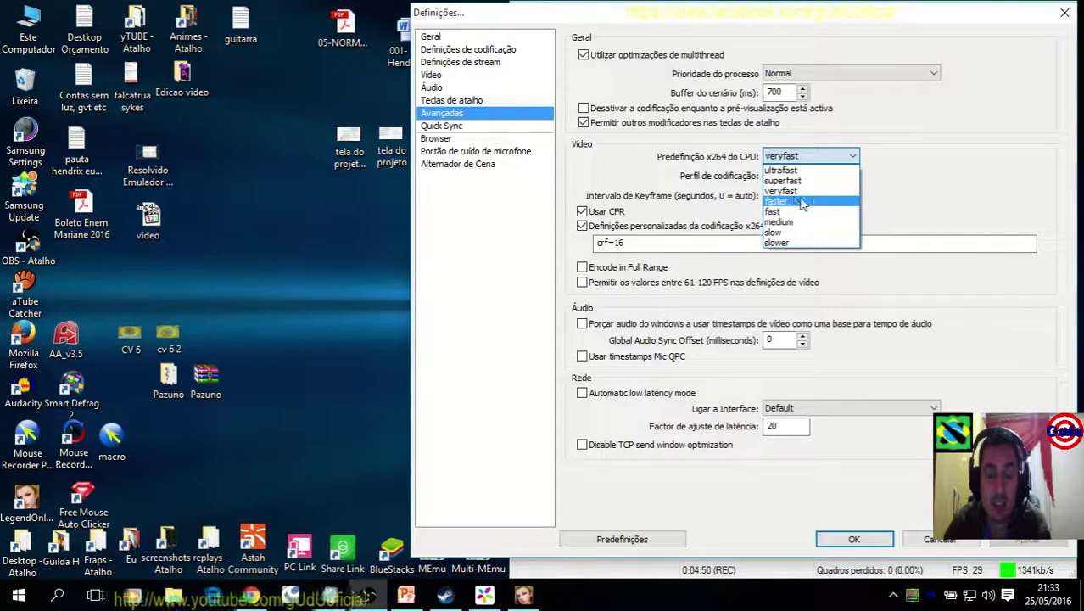
left_click(899, 193)
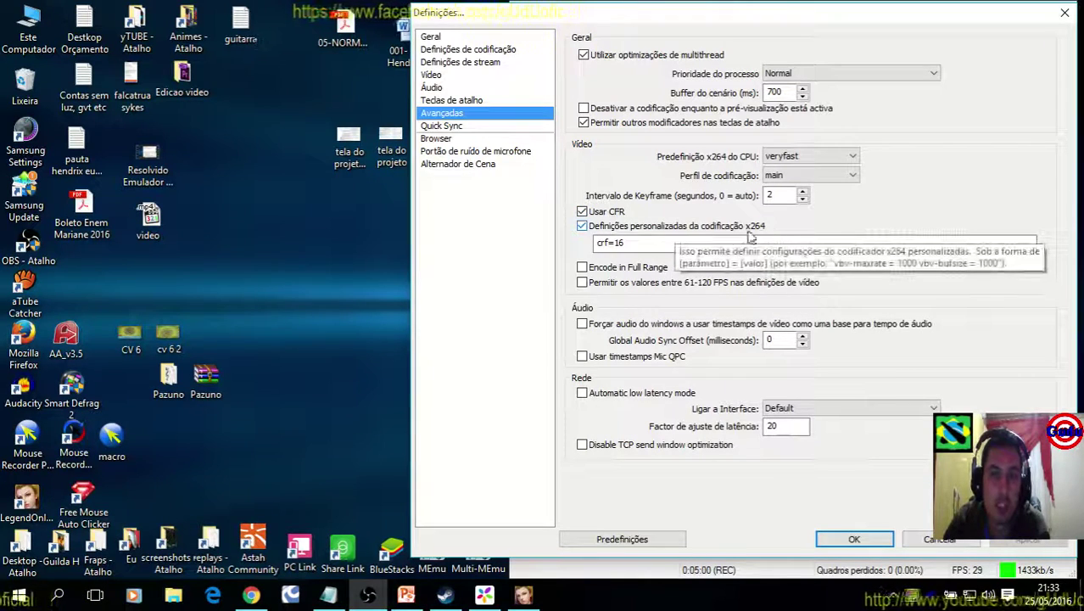
Examine the CRF parameter in the custom x264 encoding settings
double_click(628, 242)
key("End")
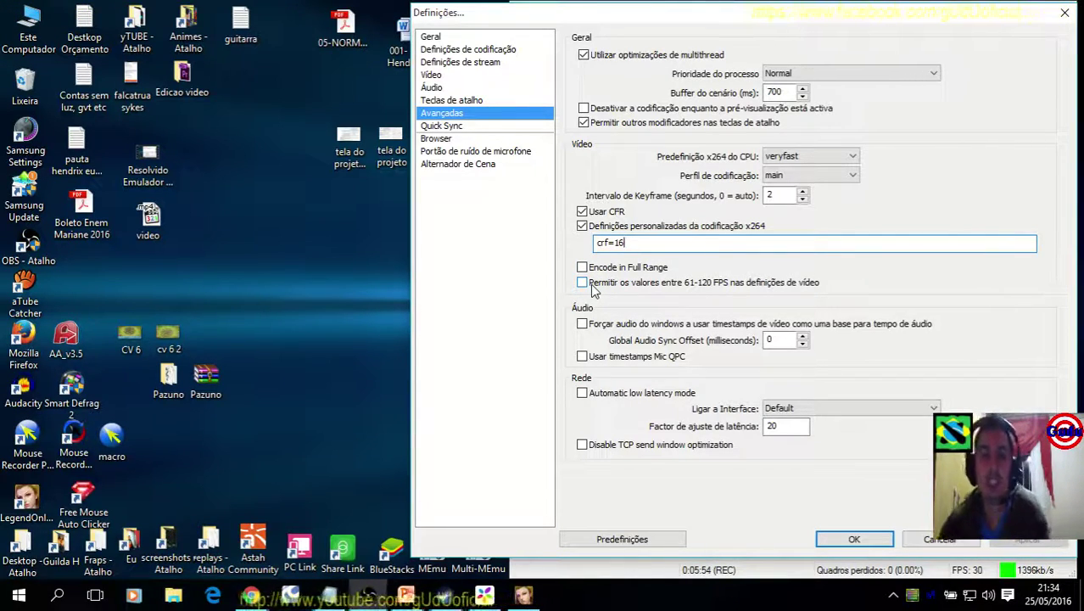
double_click(616, 243)
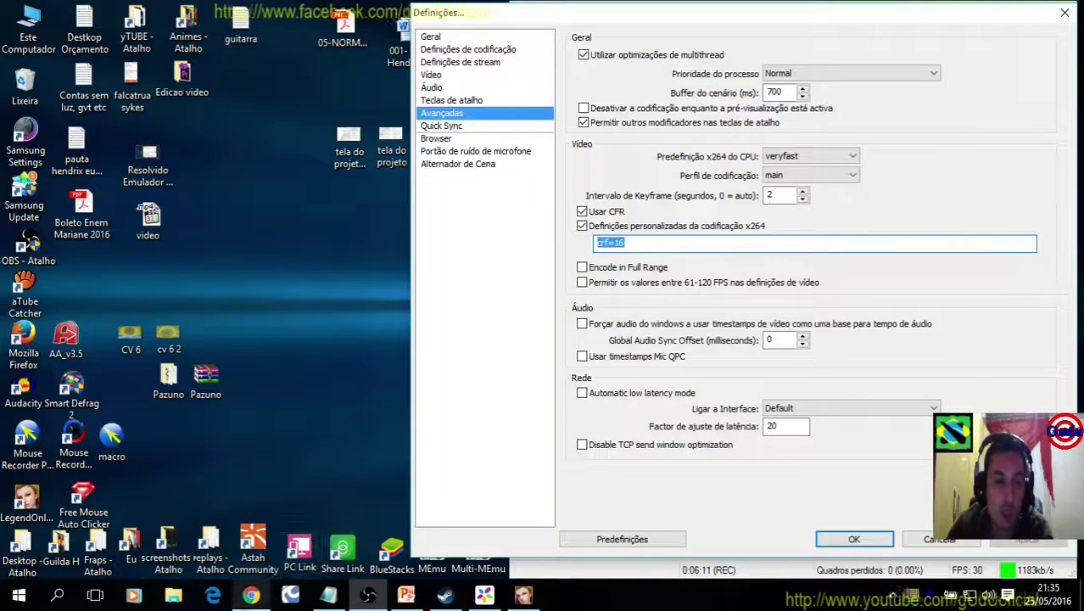
Open the Arquivos (E:) drive from Este Computador in File Explorer
left_click(173, 596)
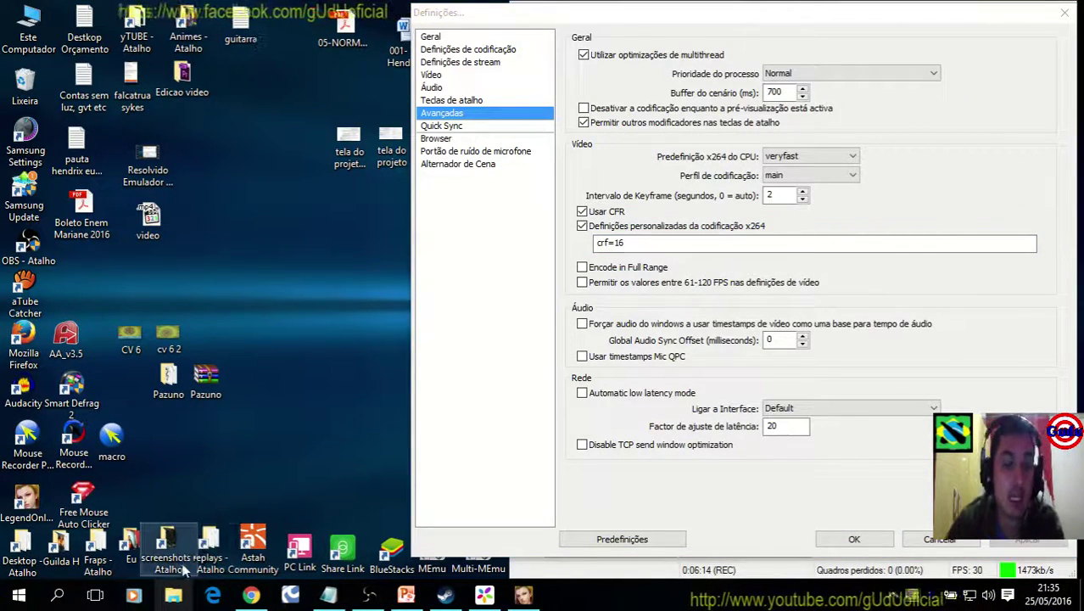
left_click(47, 117)
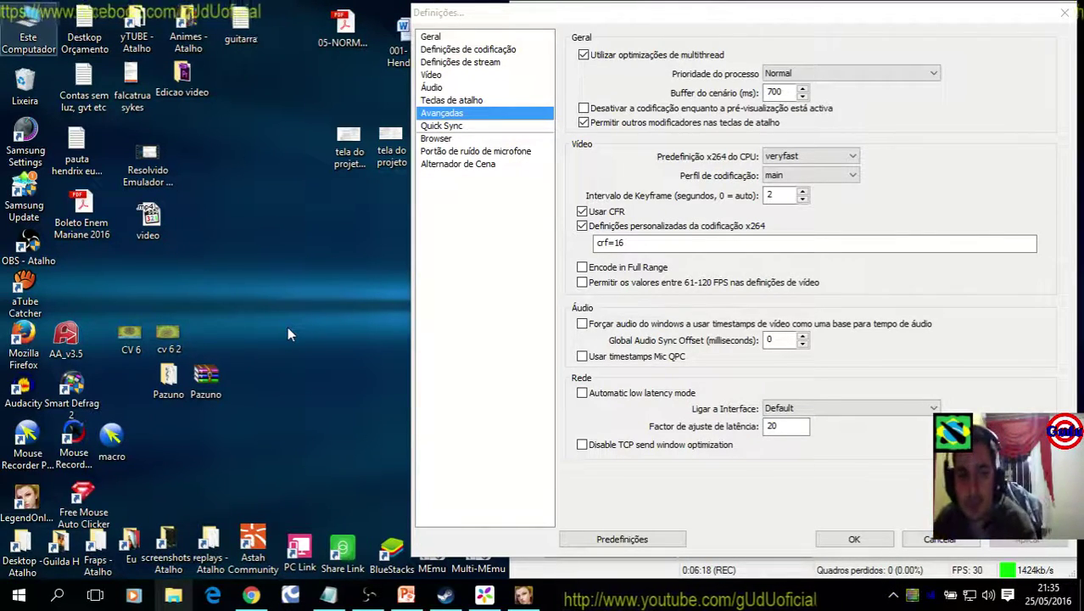
key("Return")
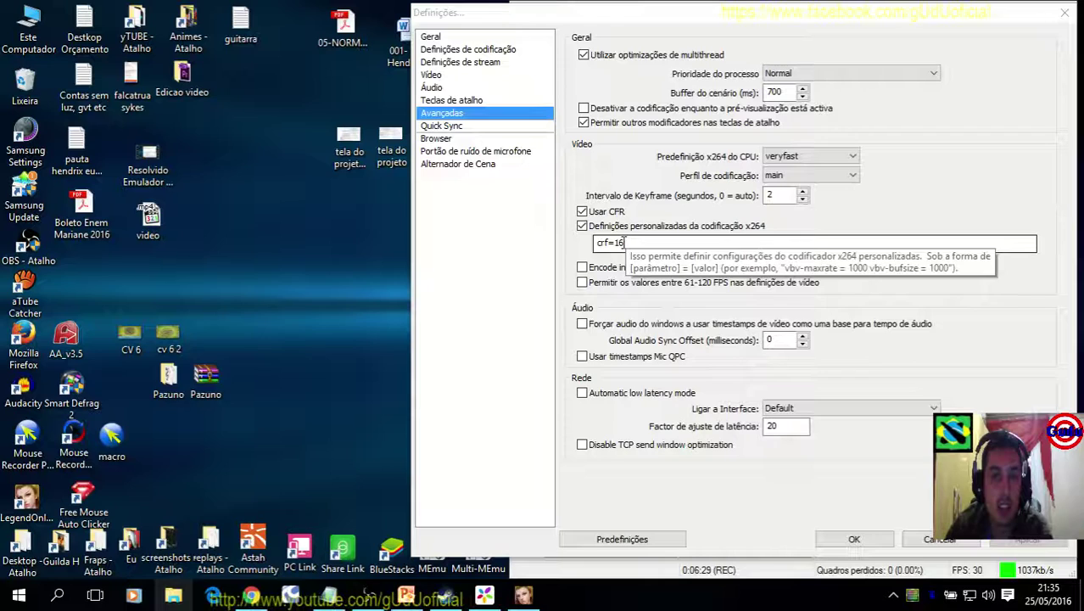
right_click(173, 596)
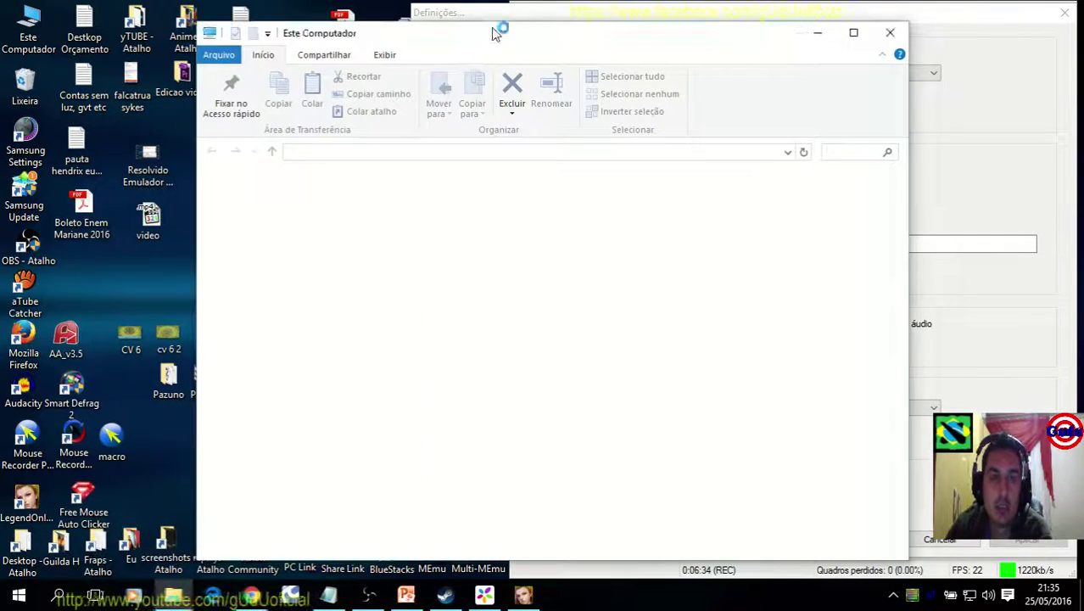
left_click(515, 17)
left_click(479, 48)
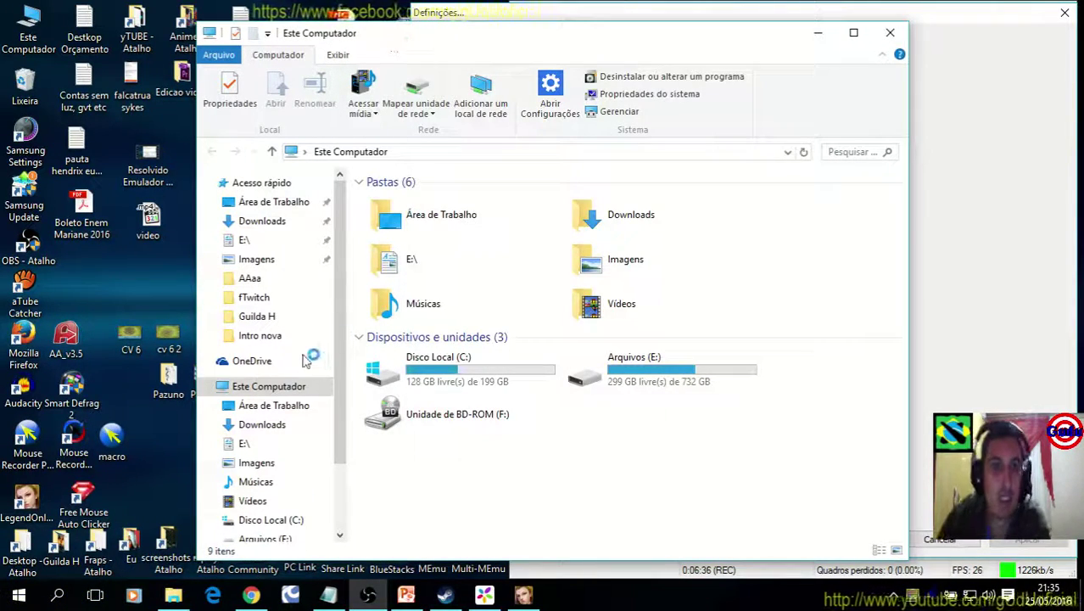
left_click(624, 381)
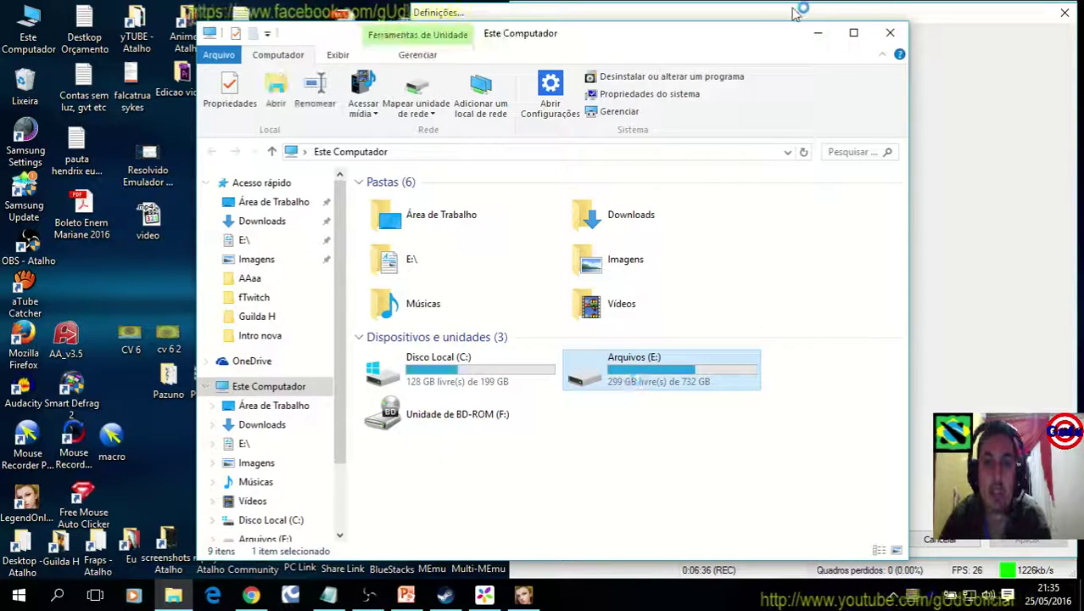
double_click(623, 381)
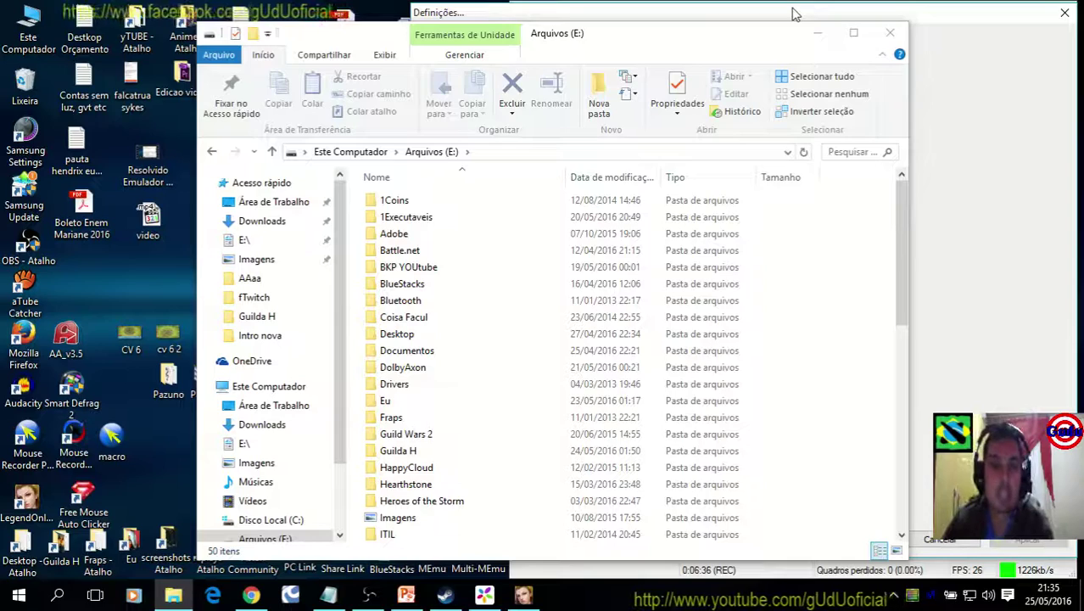
Switch back to the Open Broadcaster Software settings and examine the video encoding options (Definições de codificação)
left_click(794, 14)
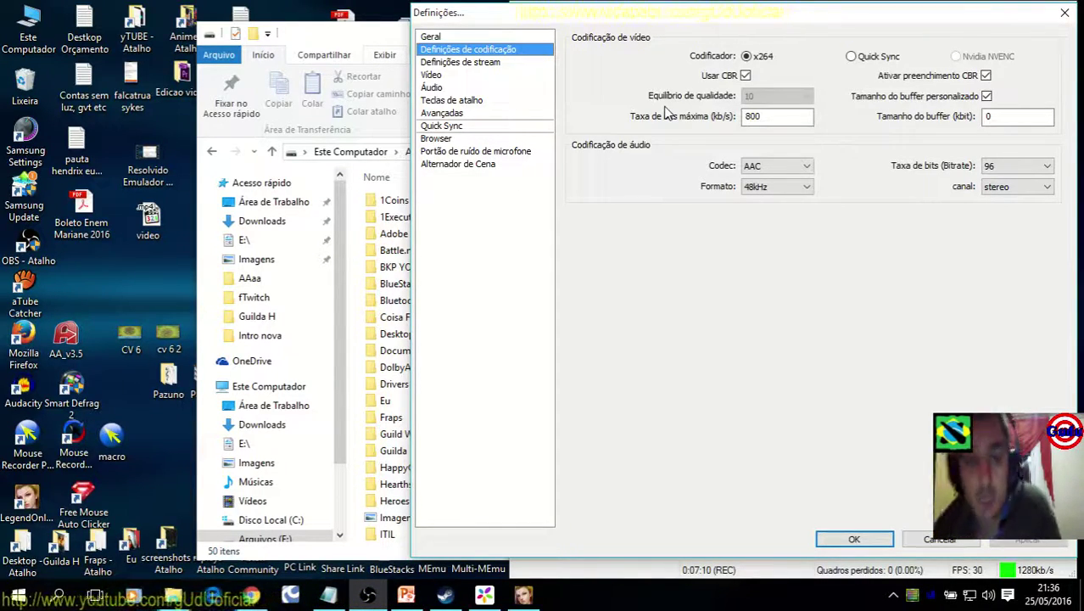
Return to File Explorer and open the Legend Online folder inside BKP YOUtube on the E: drive
left_click(385, 43)
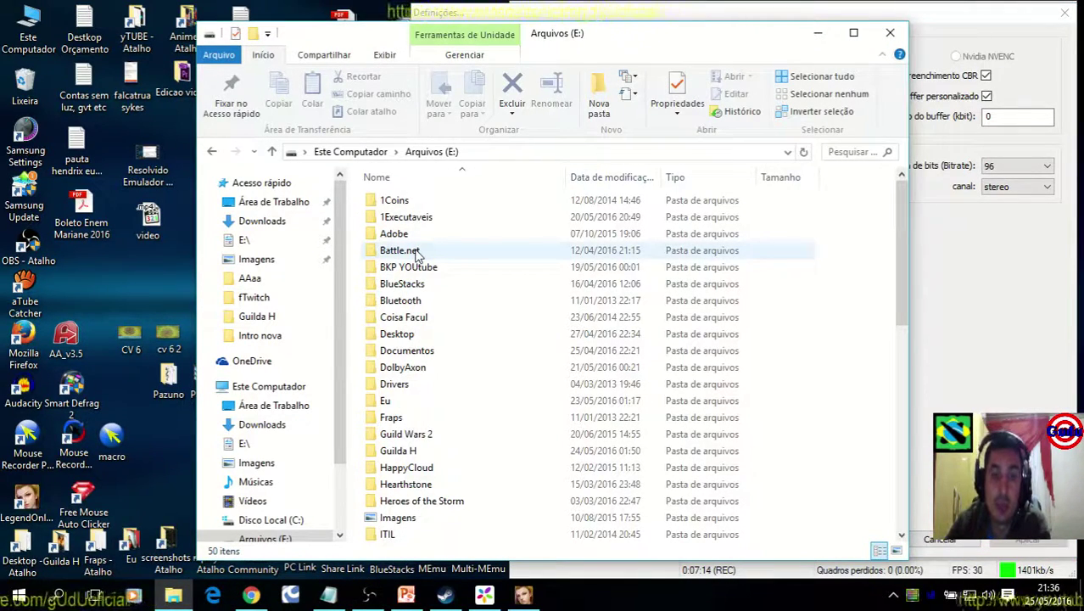
mouse_move(419, 271)
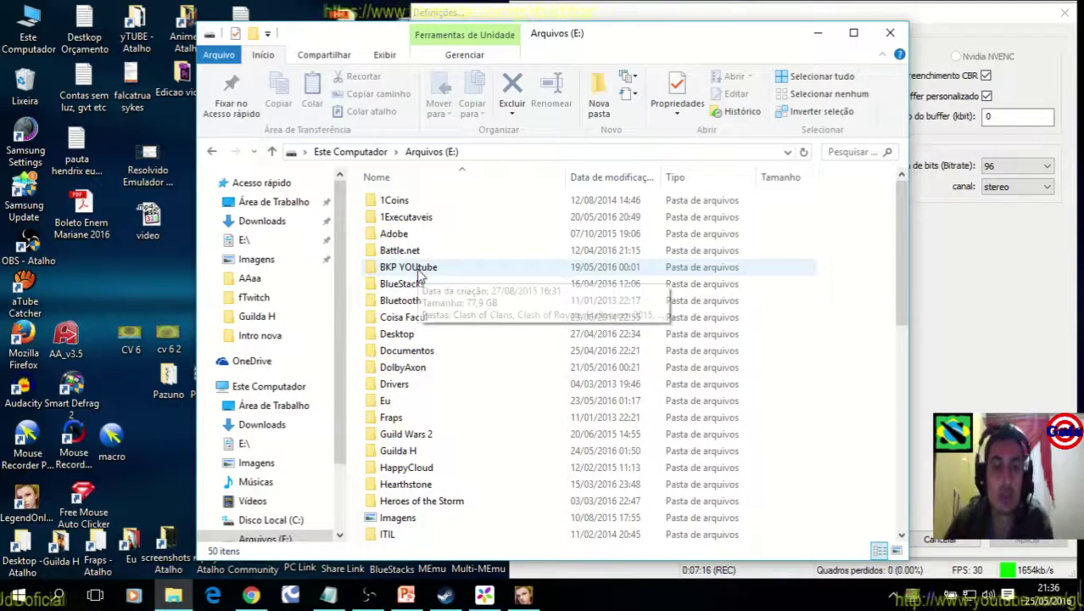
double_click(450, 268)
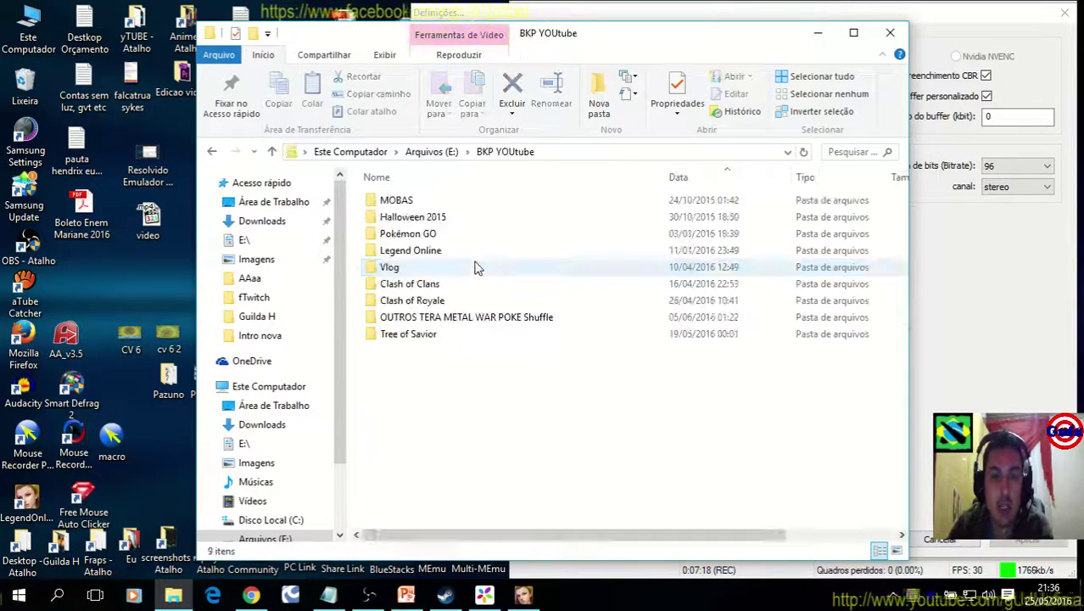
double_click(416, 252)
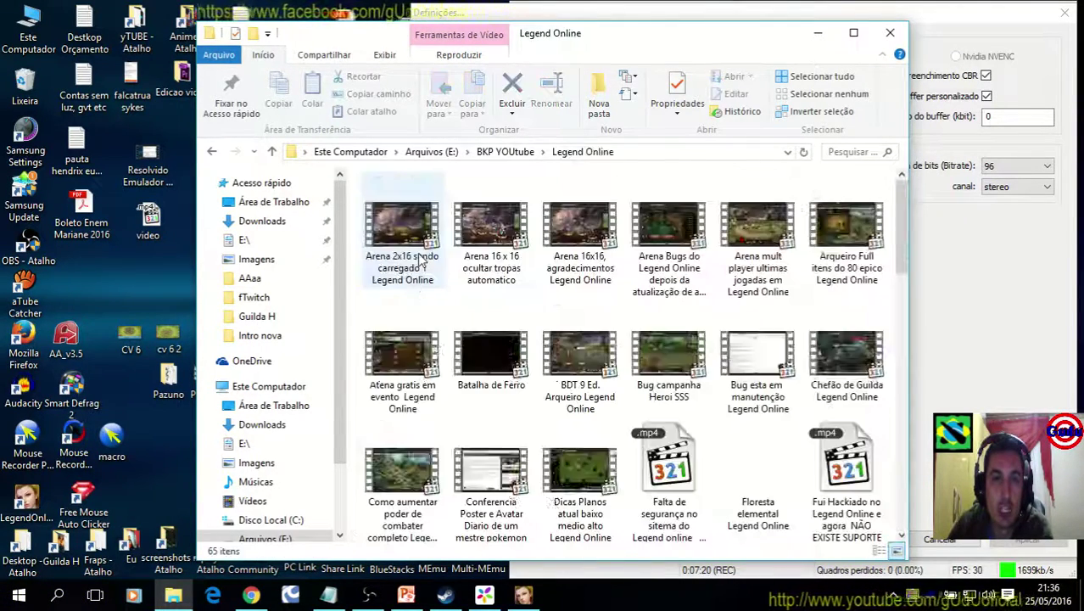
Check the file sizes of the Arena Bugs, Conferencia Poster e Avatar and Hades gratis em evento videos
mouse_move(903, 223)
left_mouse_down()
mouse_move(901, 512)
mouse_move(895, 213)
left_mouse_up()
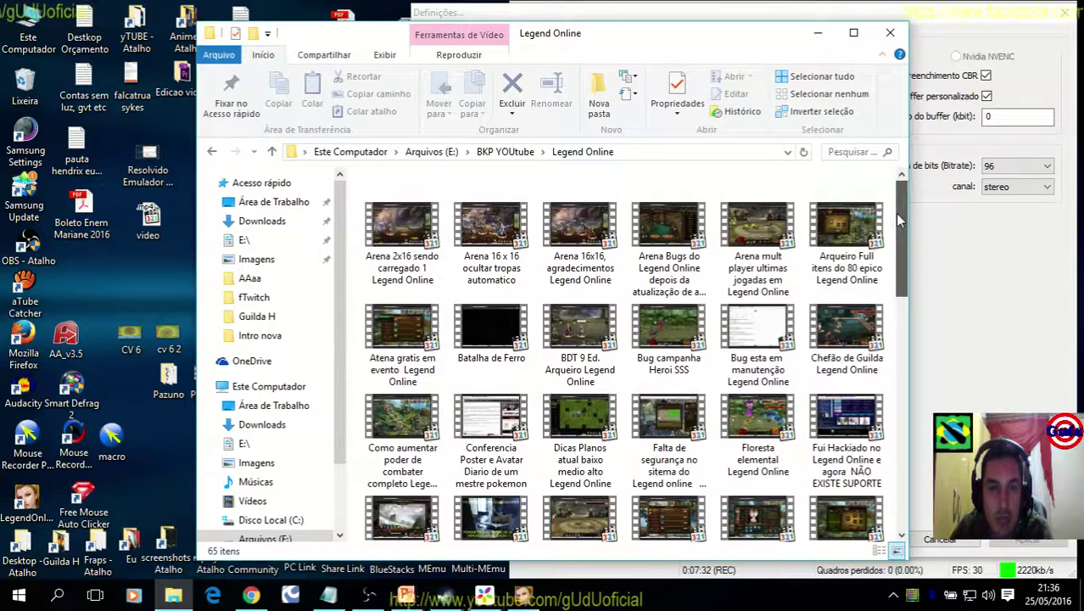
left_click(687, 243)
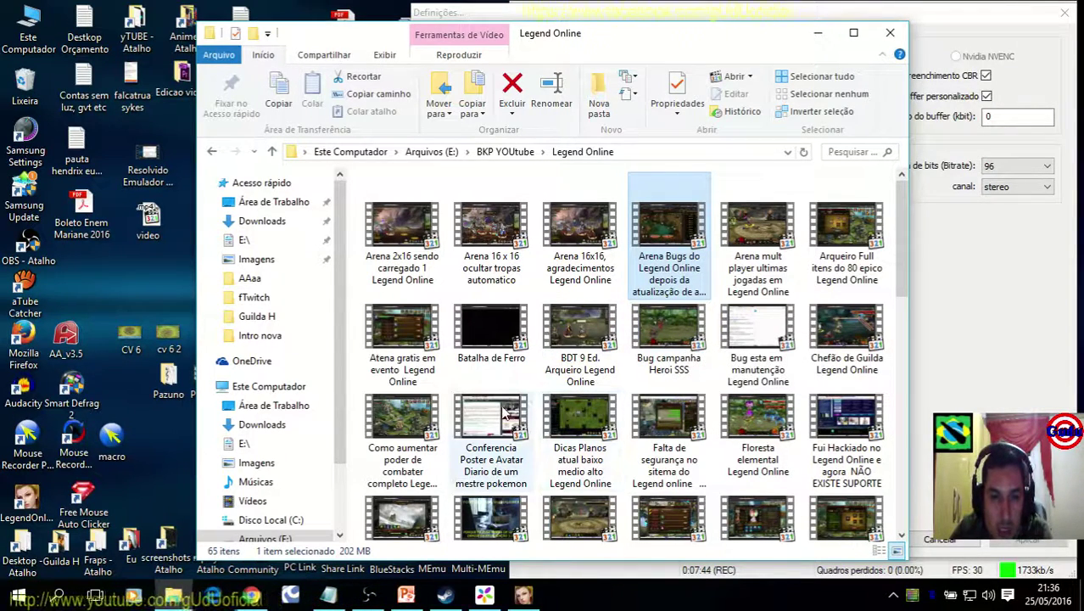
mouse_move(501, 411)
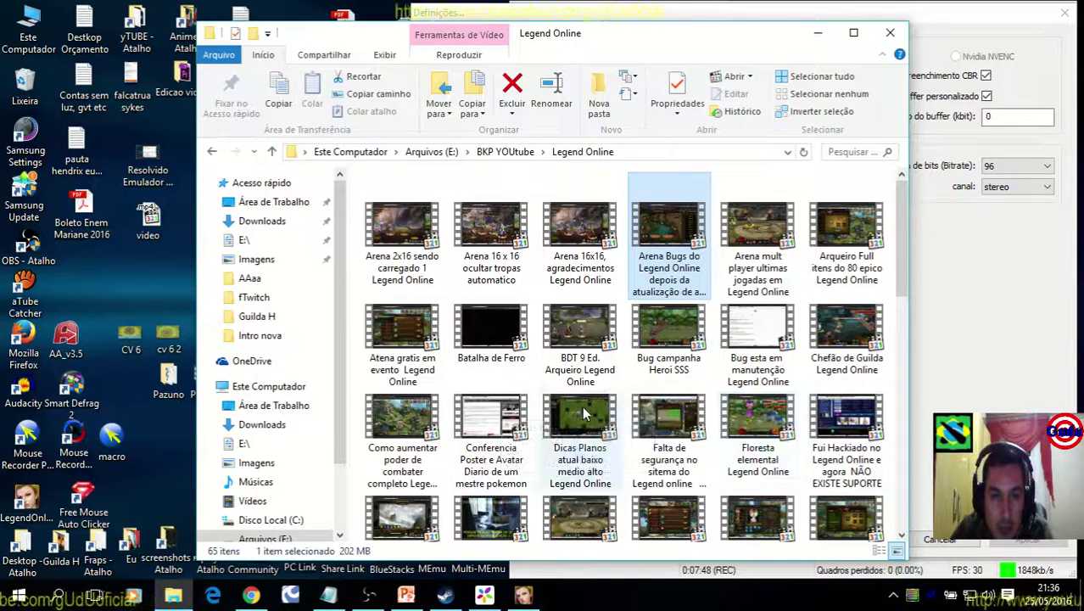
left_click(497, 419)
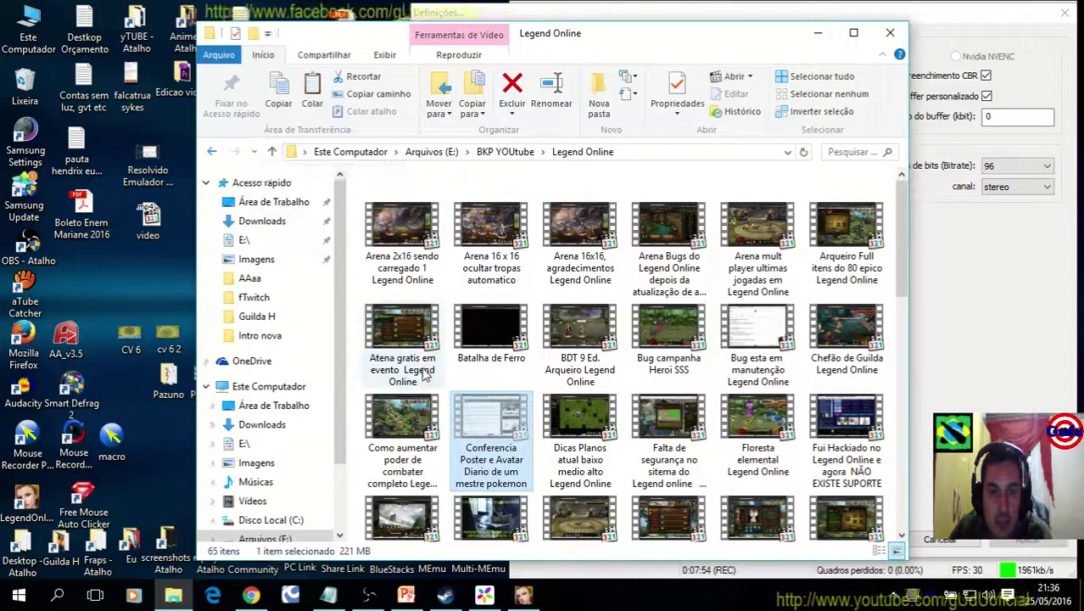
scroll(423, 376, "down", 2)
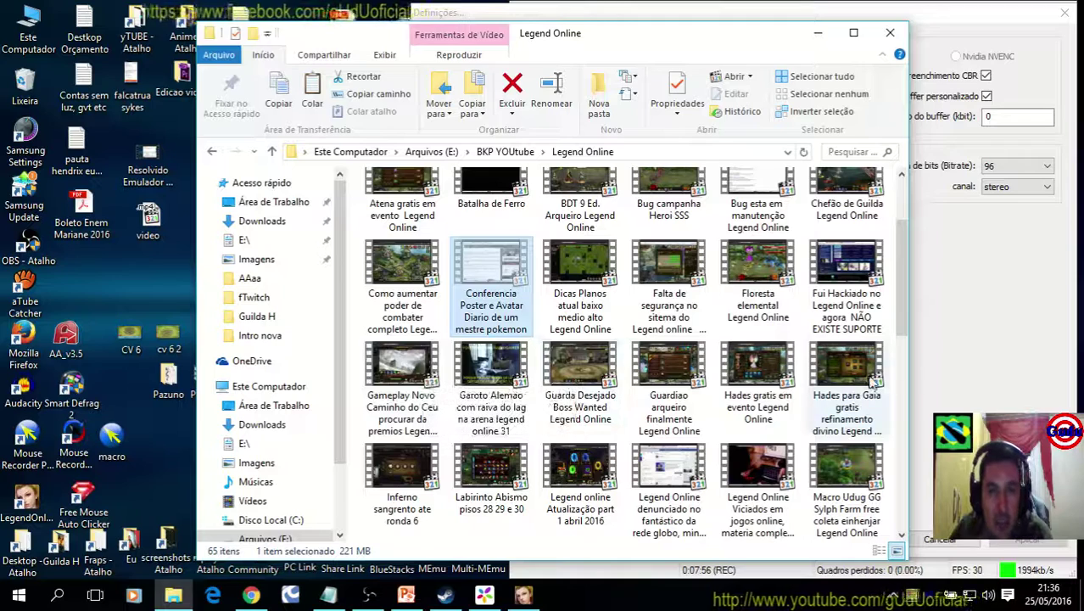
left_click(740, 355)
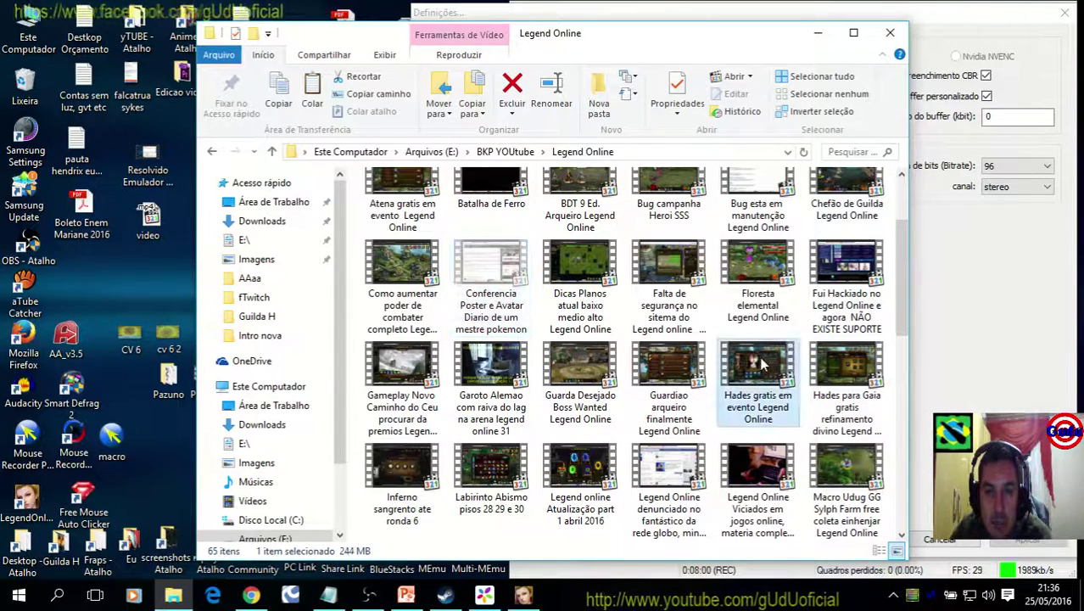
scroll(740, 354, "up", 2)
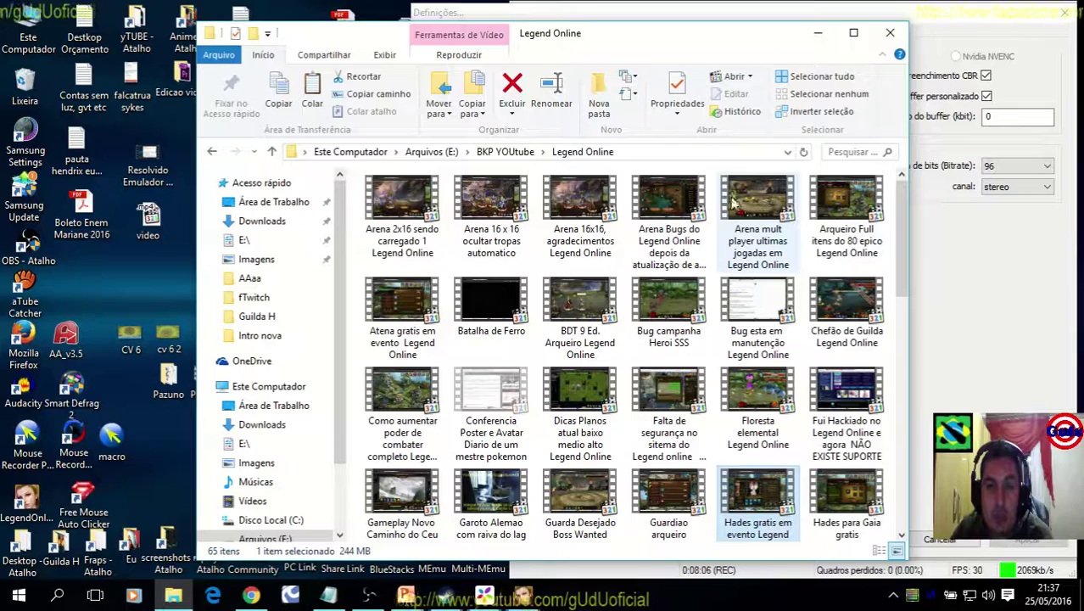
Play the Arena Bugs do Legend Online video, skip through several points to inspect its image quality, and close the player
left_click(686, 201)
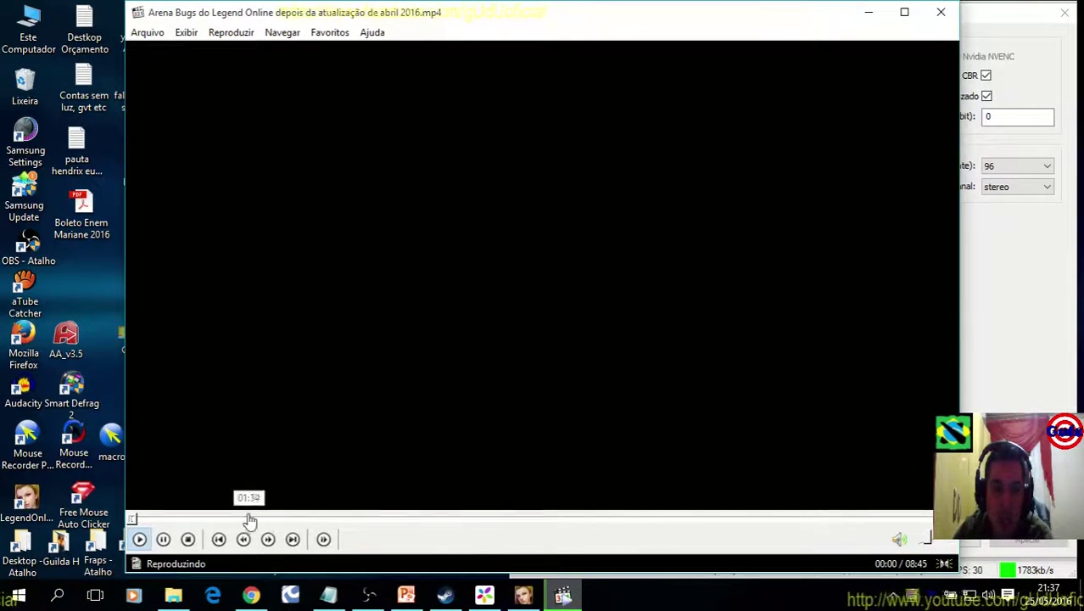
left_click(212, 518)
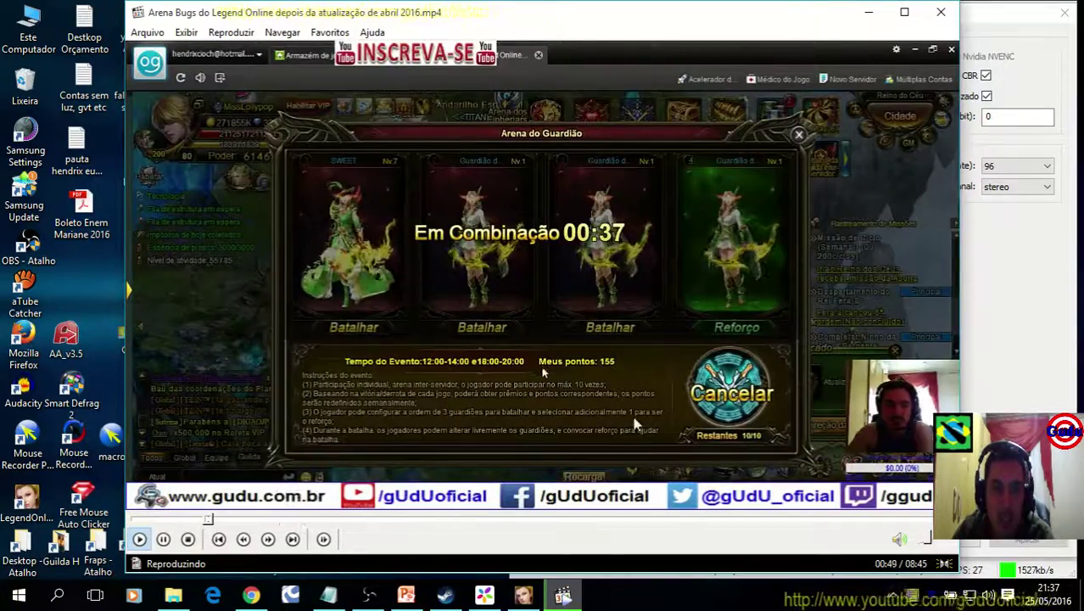
left_click(384, 519)
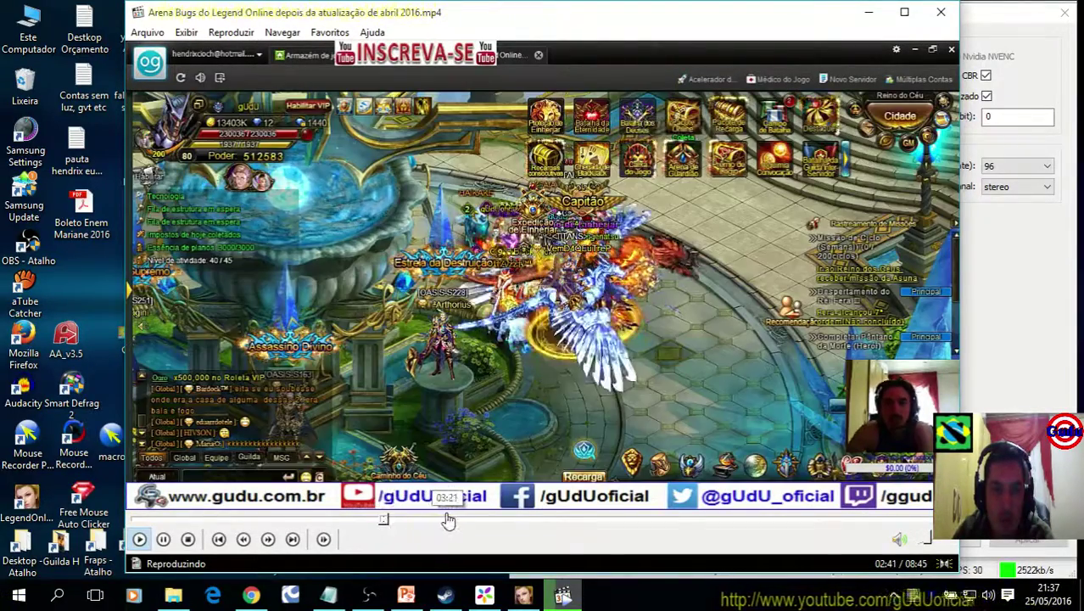
left_click(496, 518)
key("alt+F4")
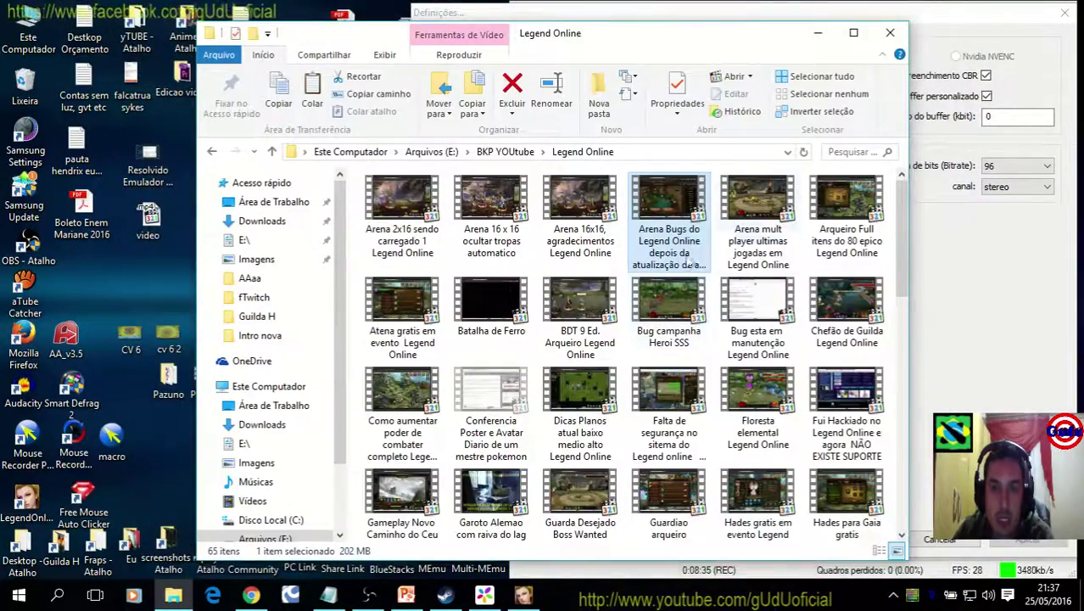
Sort the videos in the Legend Online folder by date (Data)
left_click(450, 270)
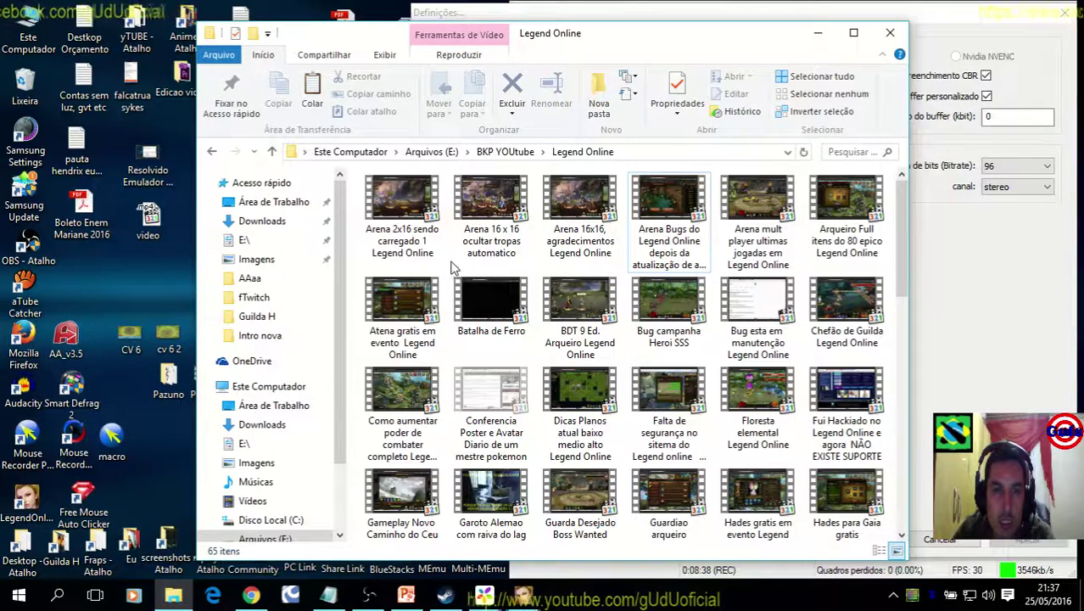
right_click(450, 261)
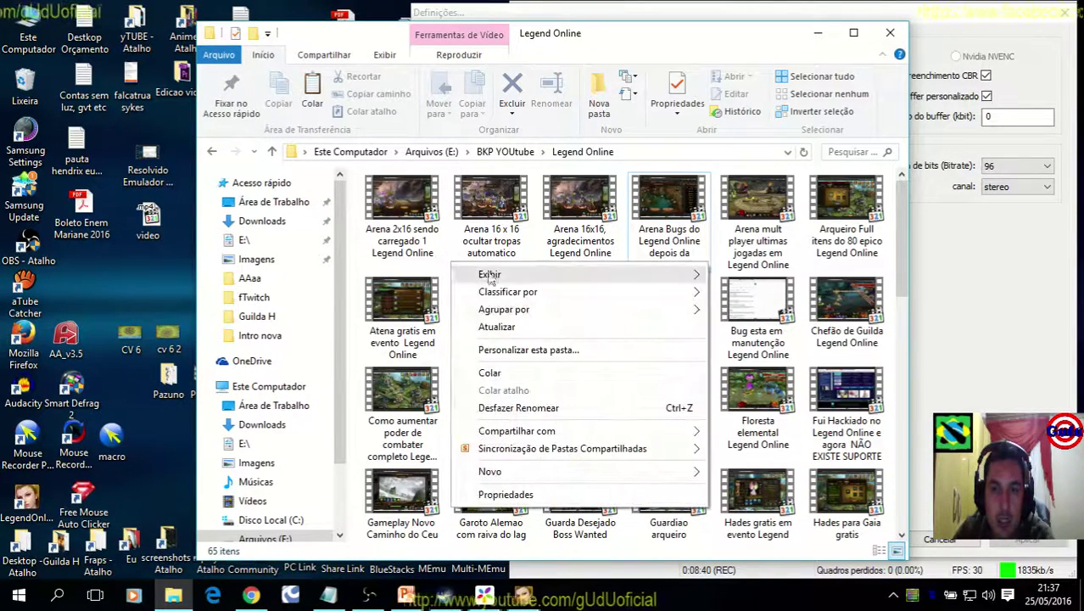
mouse_move(655, 292)
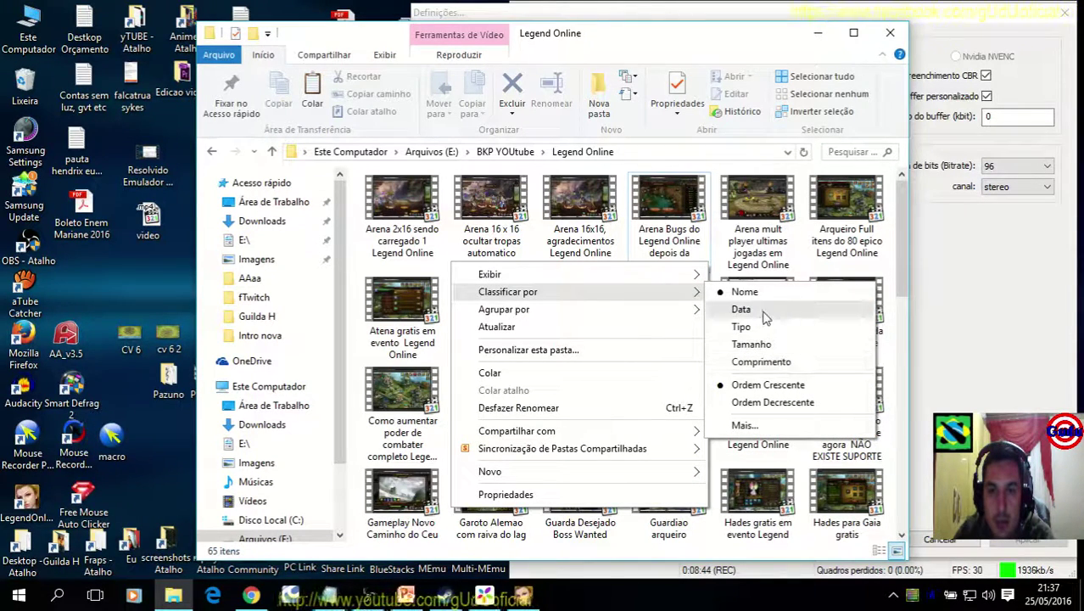
left_click(745, 291)
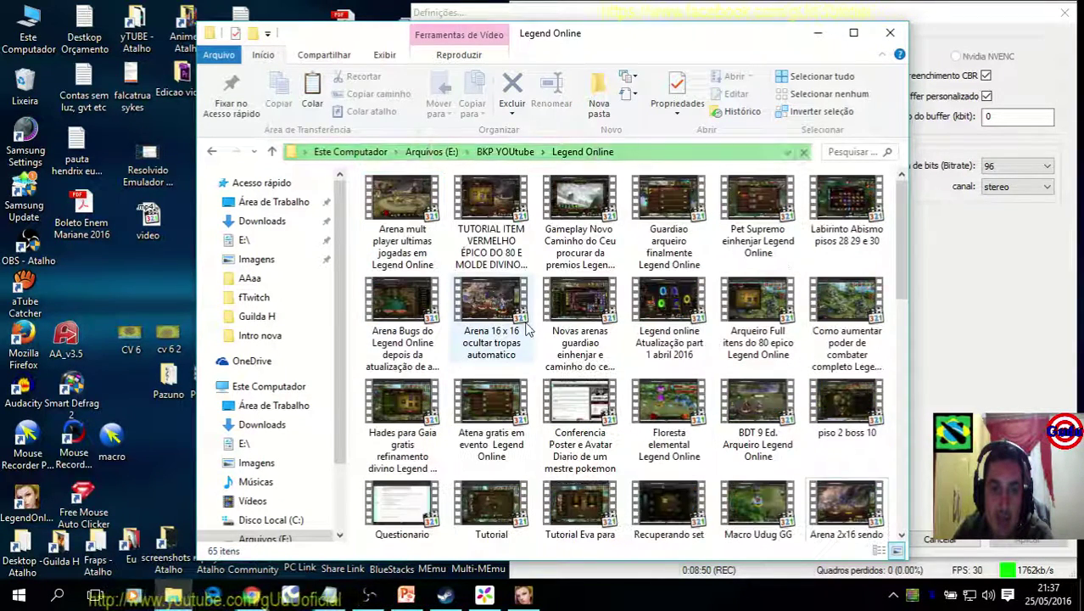
Play the TUTORIAL ITEM VERMELHO ÉPICO DO 80 video, skip ahead to check its quality, and close the player
double_click(484, 200)
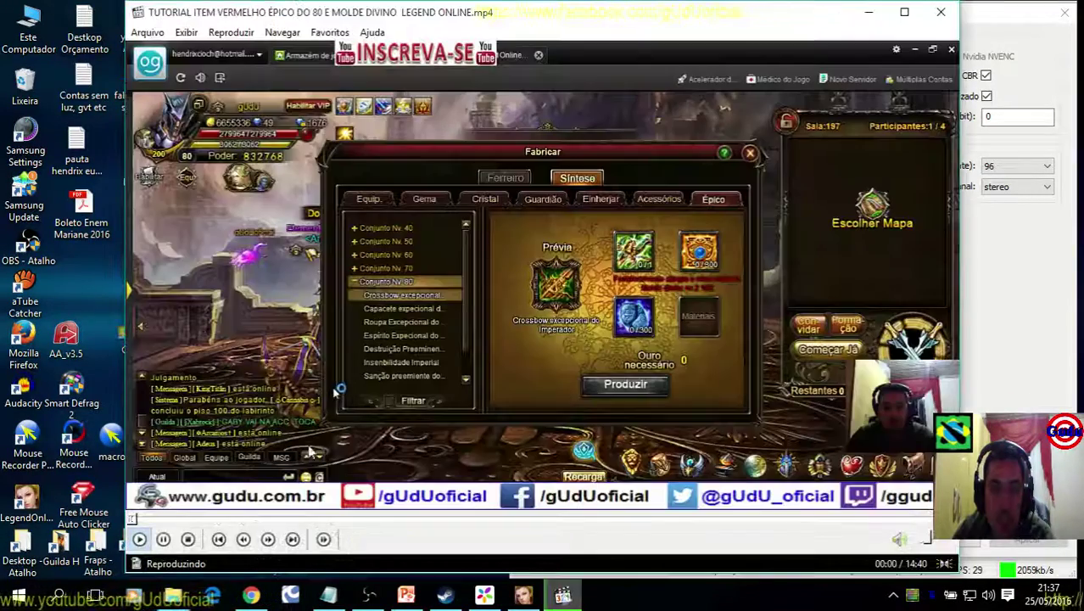
left_click(254, 519)
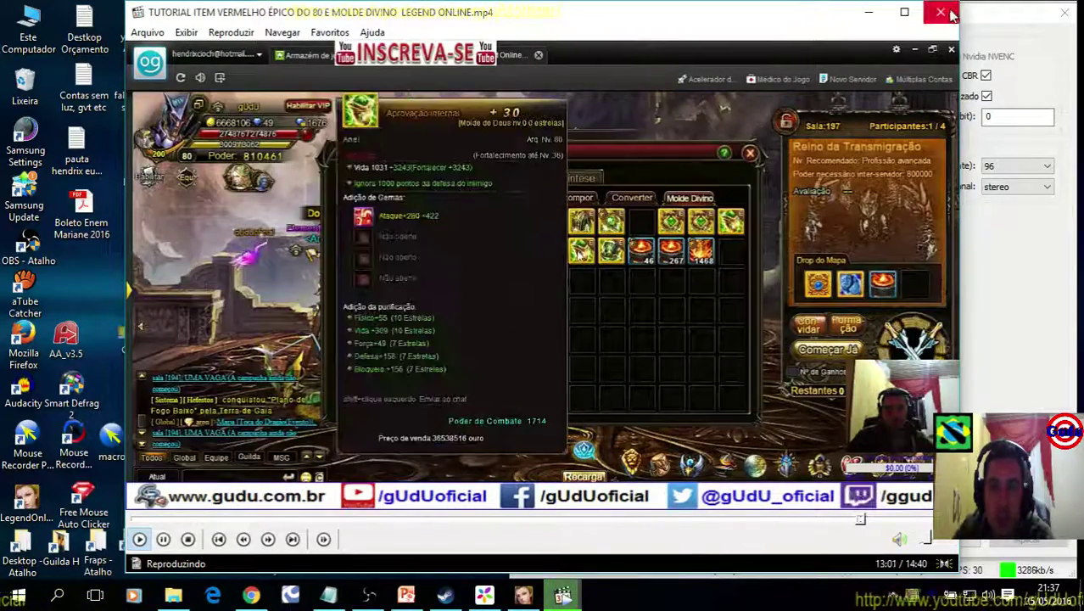
left_click(940, 12)
Open the S01 E02 LOBR TUTORIAL SOBRE MONTARIA video at the end of the folder and maximize the player
left_click(668, 314)
scroll(668, 314, "down", 6)
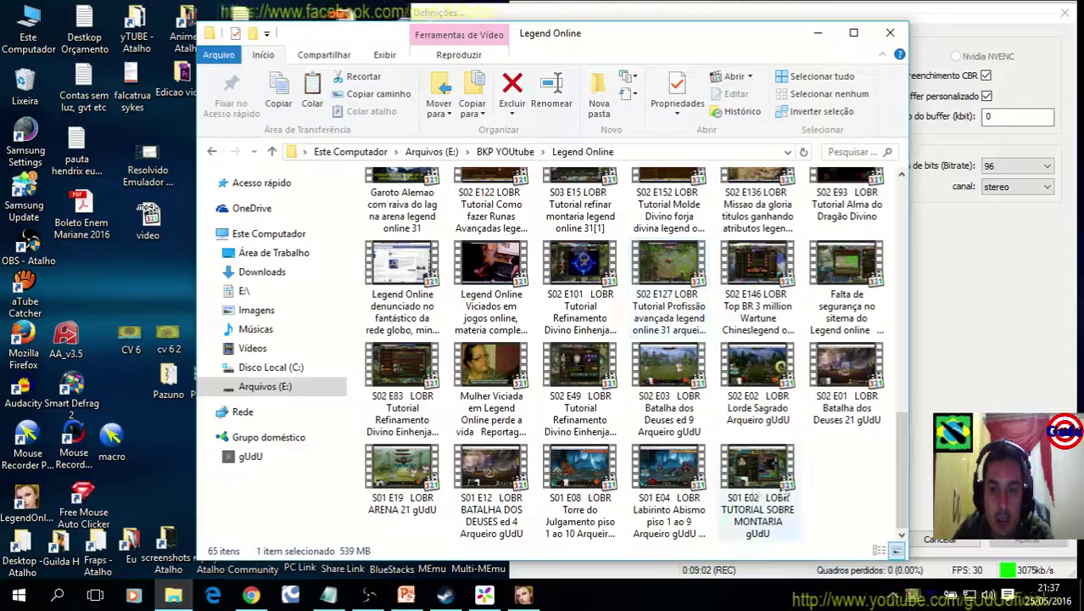
double_click(779, 481)
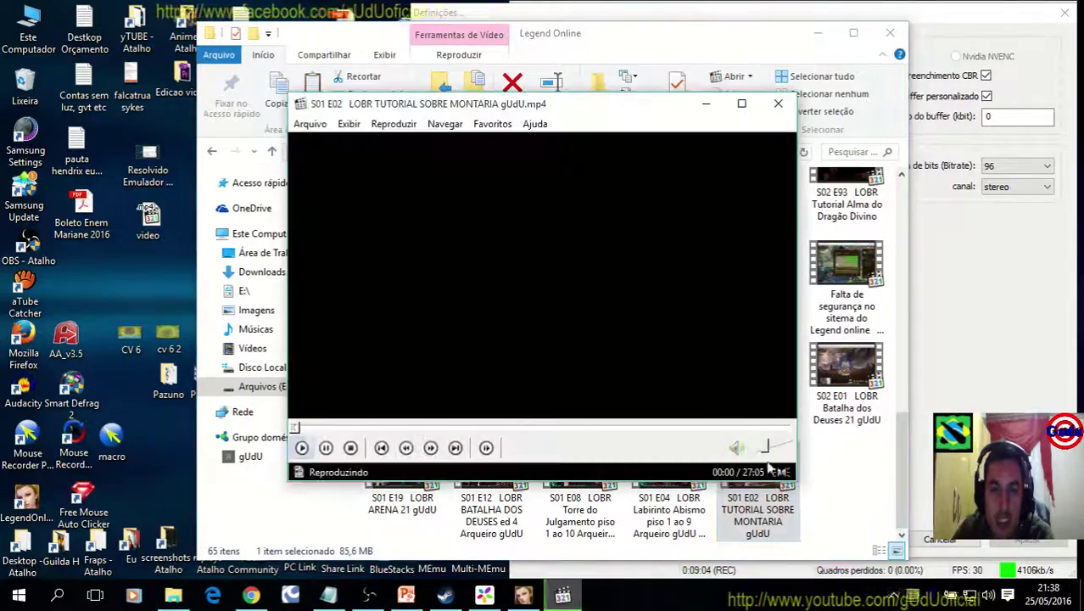
left_click(741, 103)
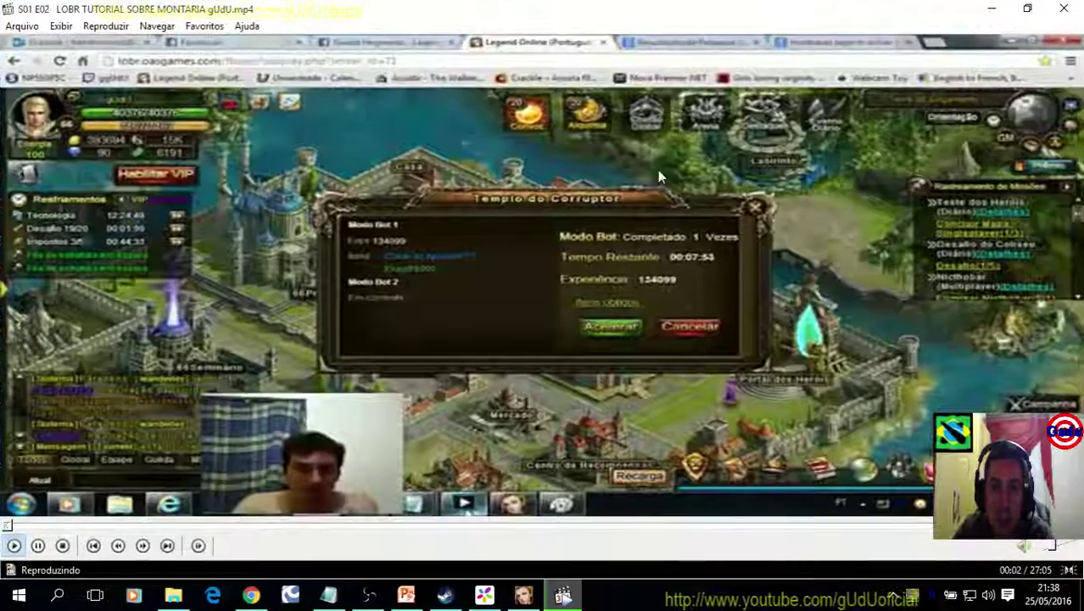
Skip through the montaria tutorial video in full screen to examine its image quality at several points
left_click(79, 525)
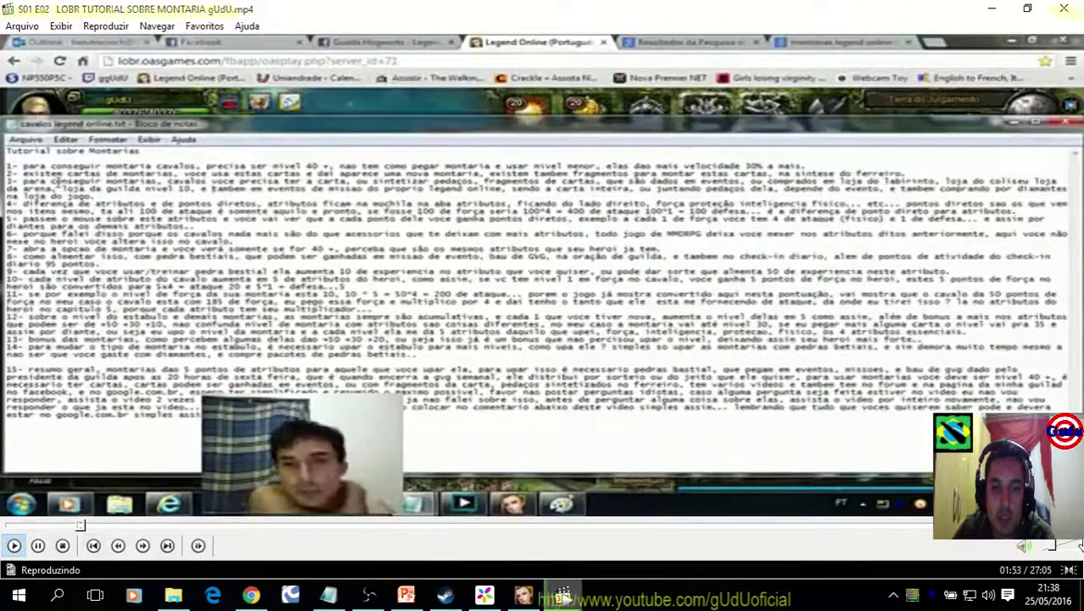
left_click(234, 531)
key("alt+Return")
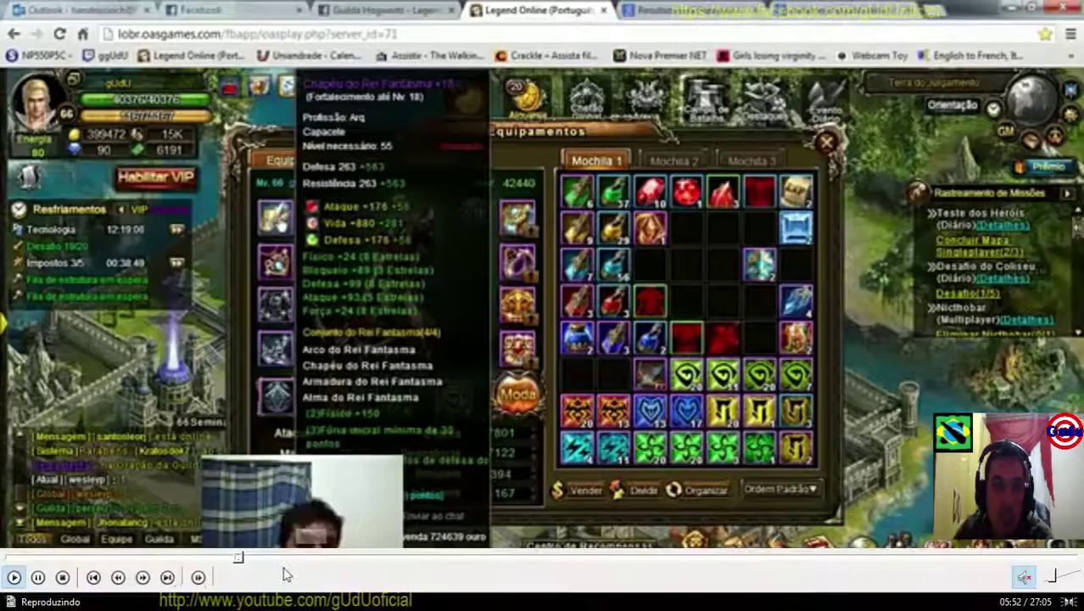
left_click(370, 557)
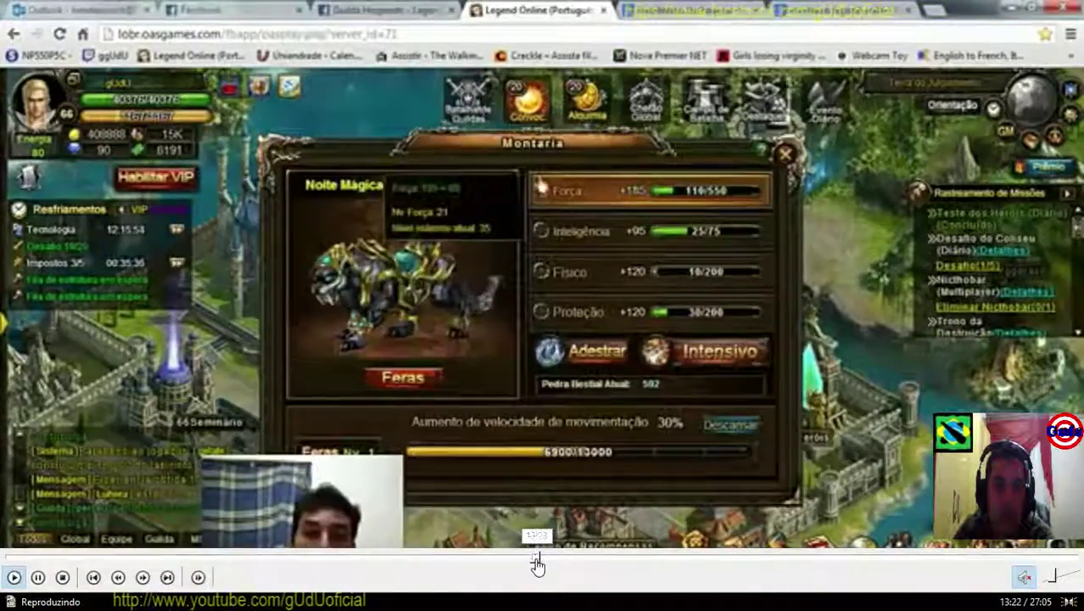
Skip further through the montaria tutorial video to check its image quality, leave full screen, and minimize the player
left_click(667, 557)
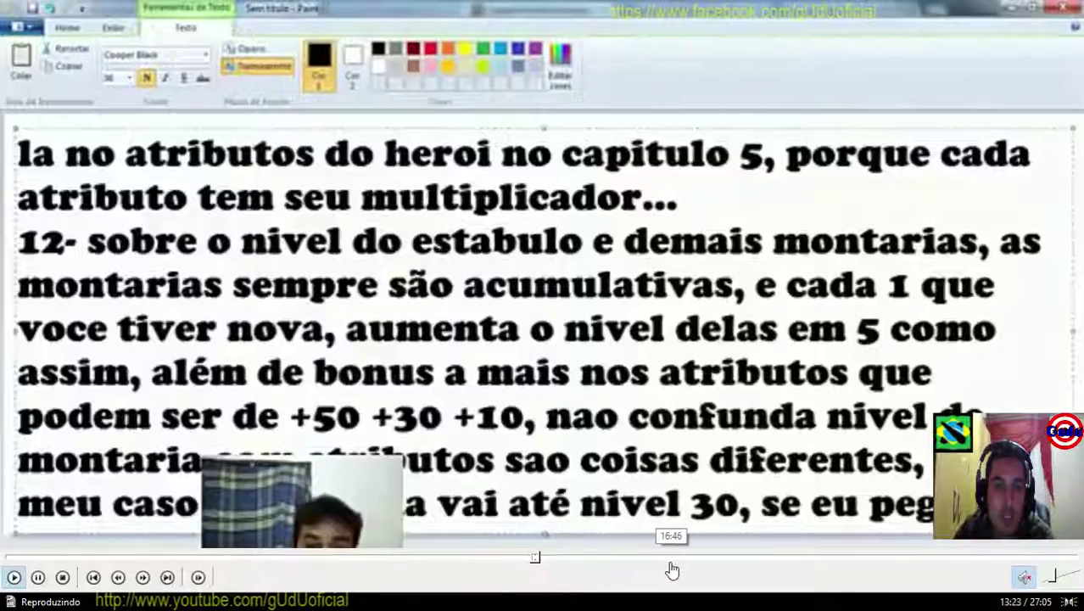
left_click(676, 557)
left_click(767, 557)
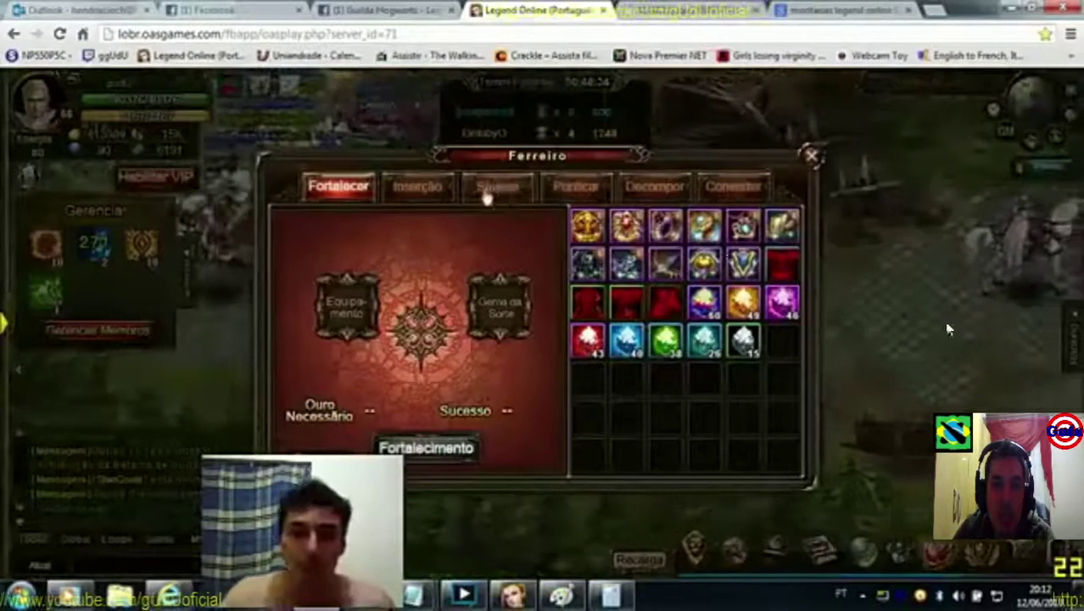
double_click(1016, 284)
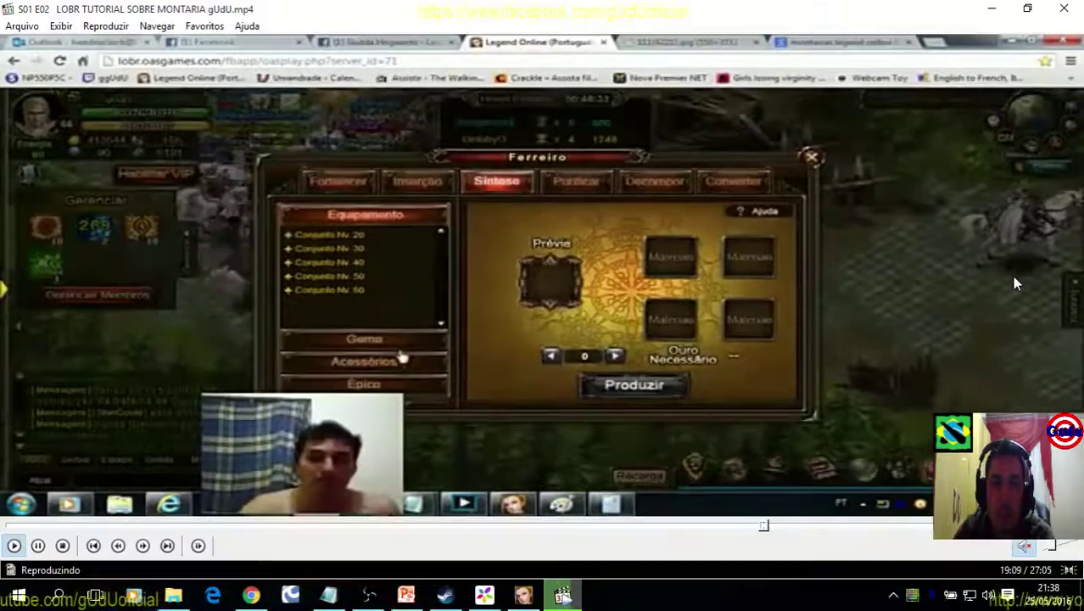
left_click(1027, 8)
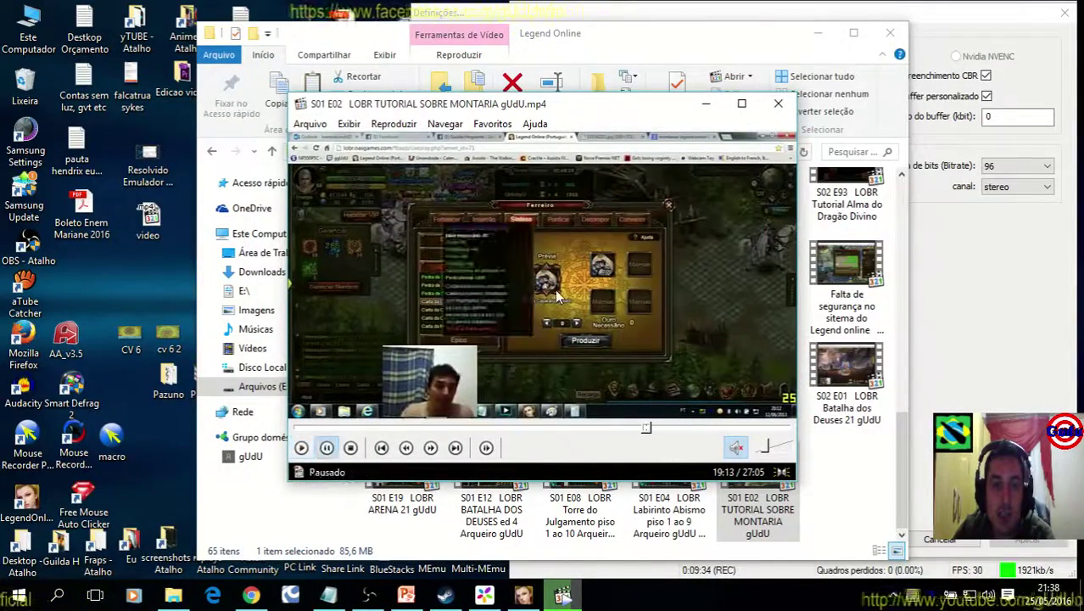
left_click(704, 106)
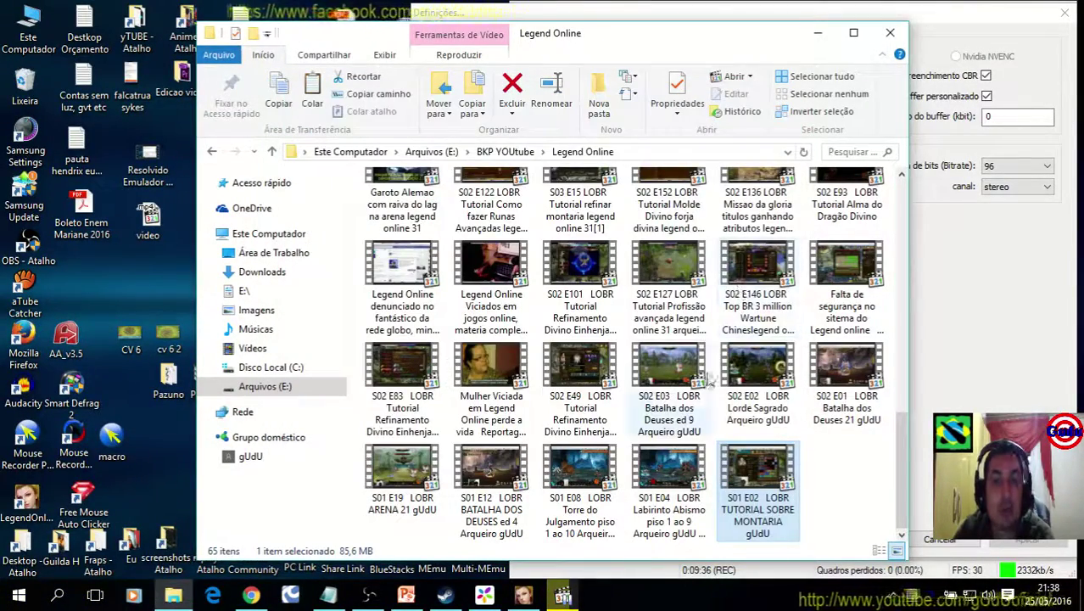
Open the Arena mult player ultimas jogadas em Legend Online video and examine its image quality in full screen
scroll(678, 289, "up", 10)
double_click(420, 209)
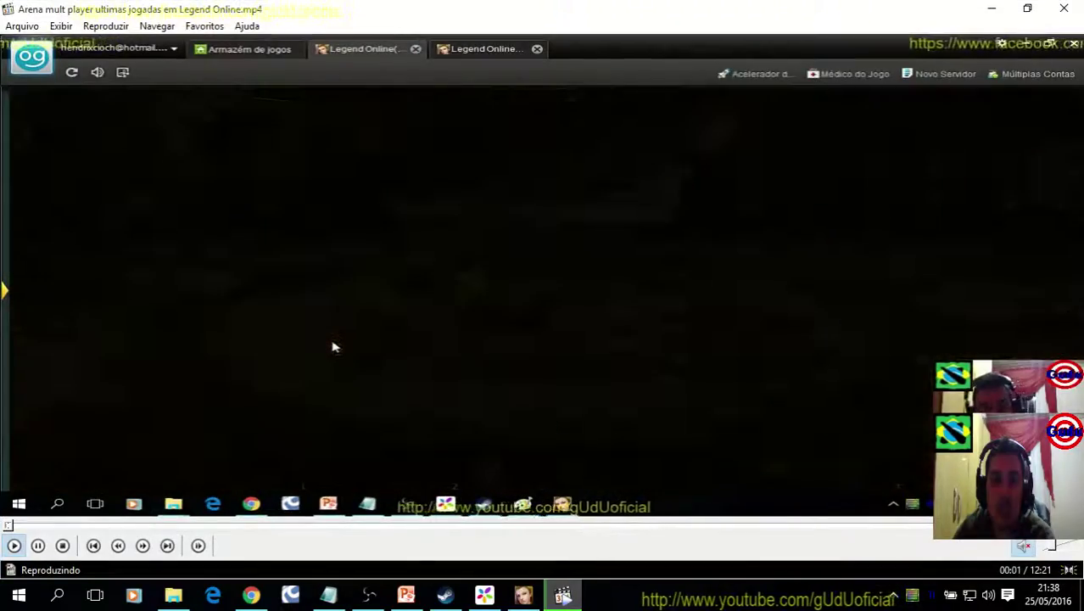
left_click(1075, 305)
double_click(333, 346)
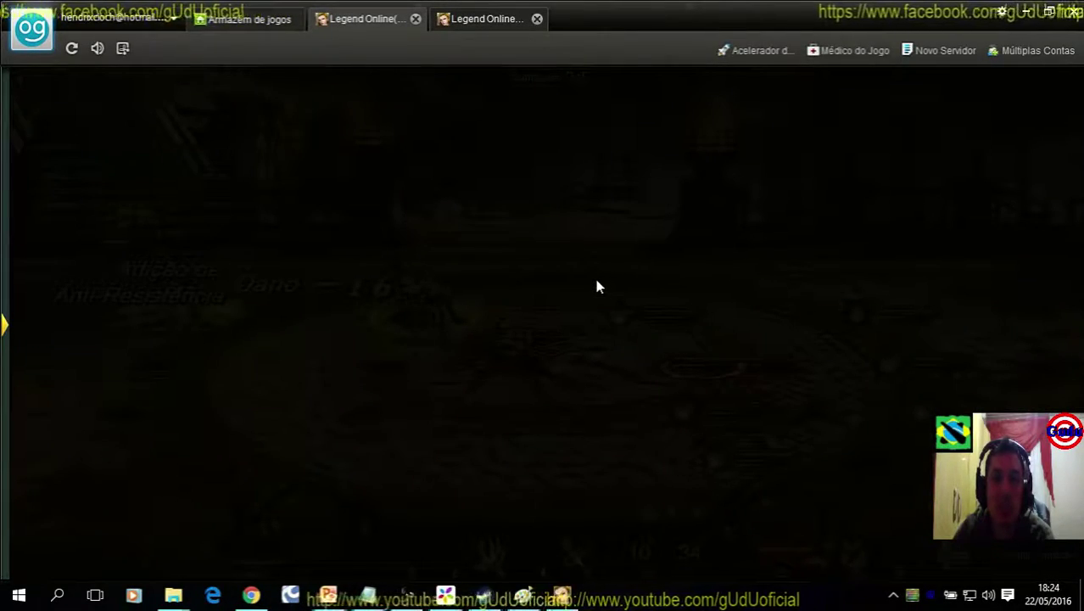
mouse_move(40, 568)
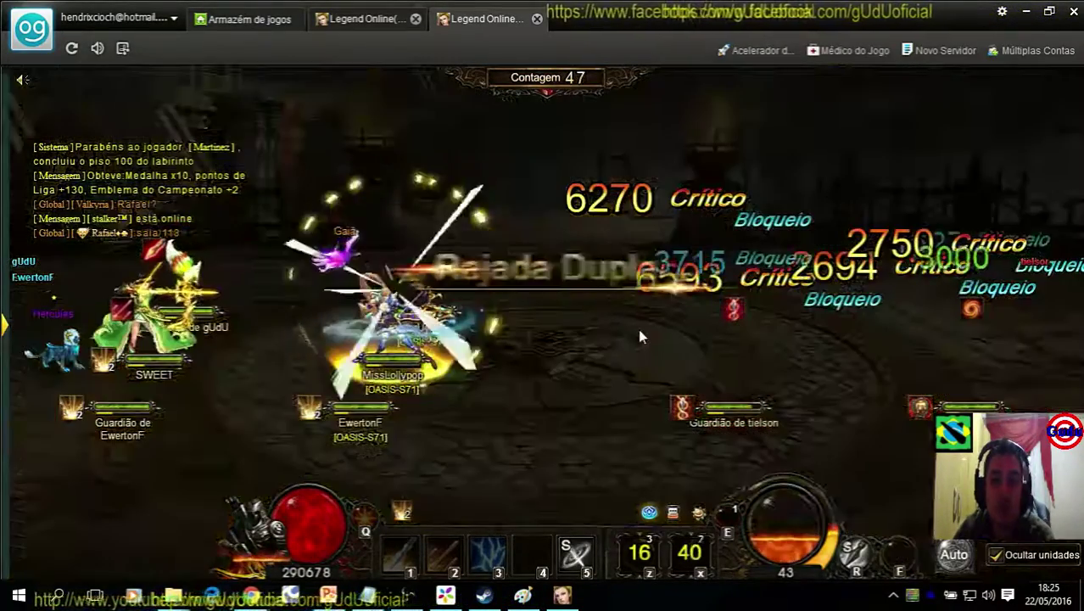
Leave full screen, restore the Arena mult player video to a window, and close the player
double_click(637, 328)
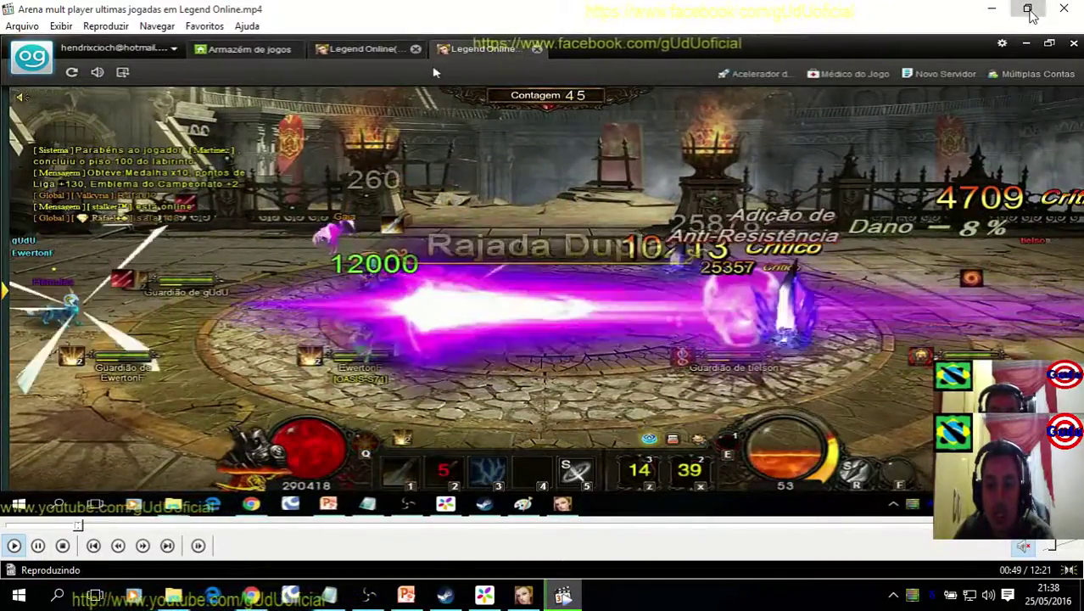
left_click(1027, 8)
left_click(757, 307)
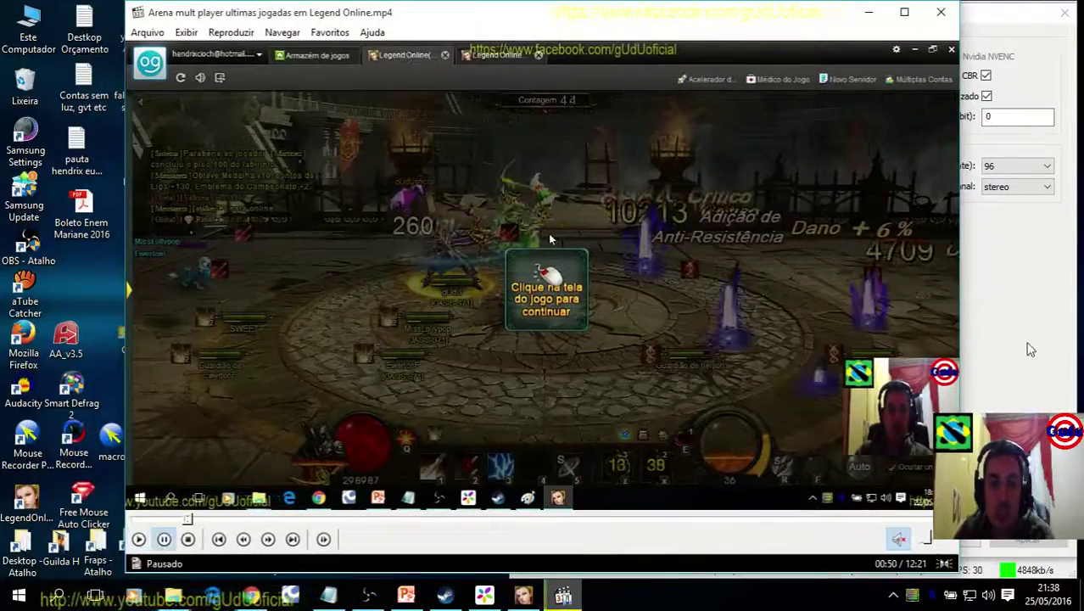
left_click(1027, 348)
left_click(390, 305)
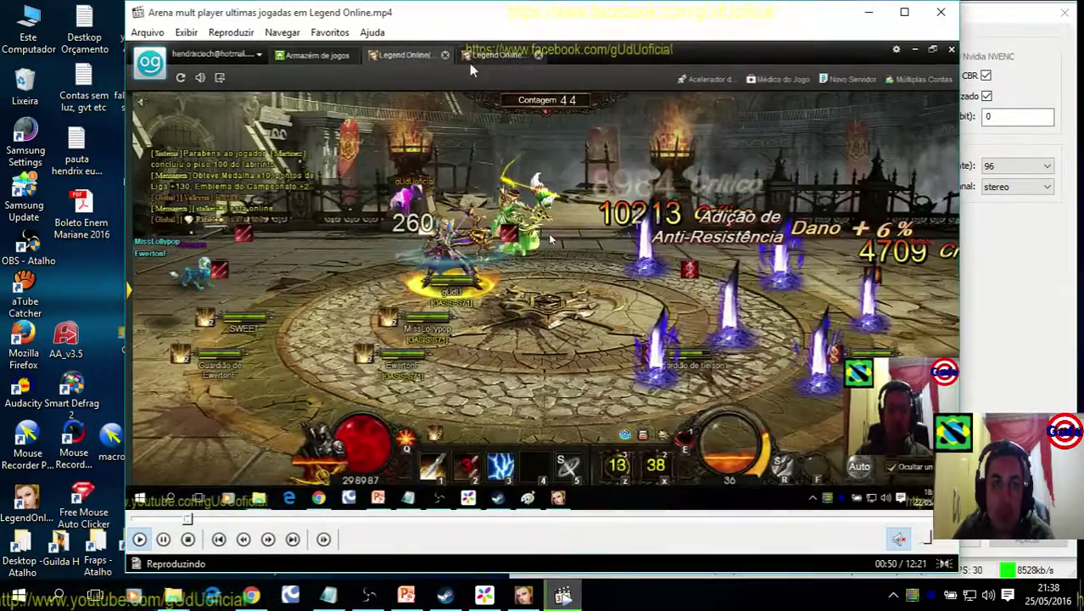
left_click(944, 8)
left_click(346, 37)
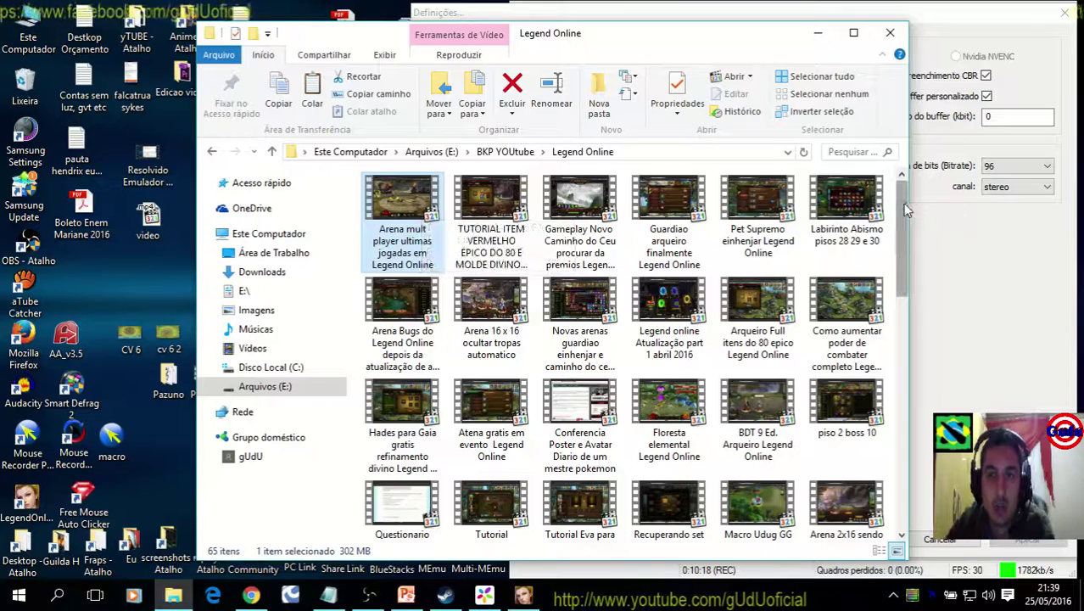
Minimize the Legend Online folder and set the custom buffer size to 0 kbit in the OBS encoding settings
scroll(903, 203, "down", 10)
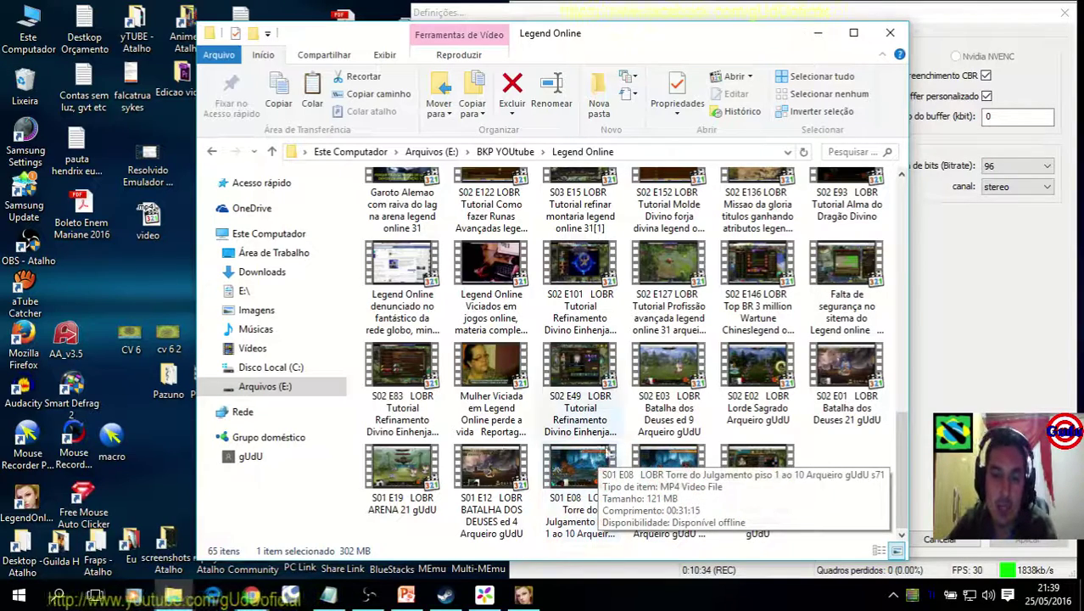
left_click(817, 34)
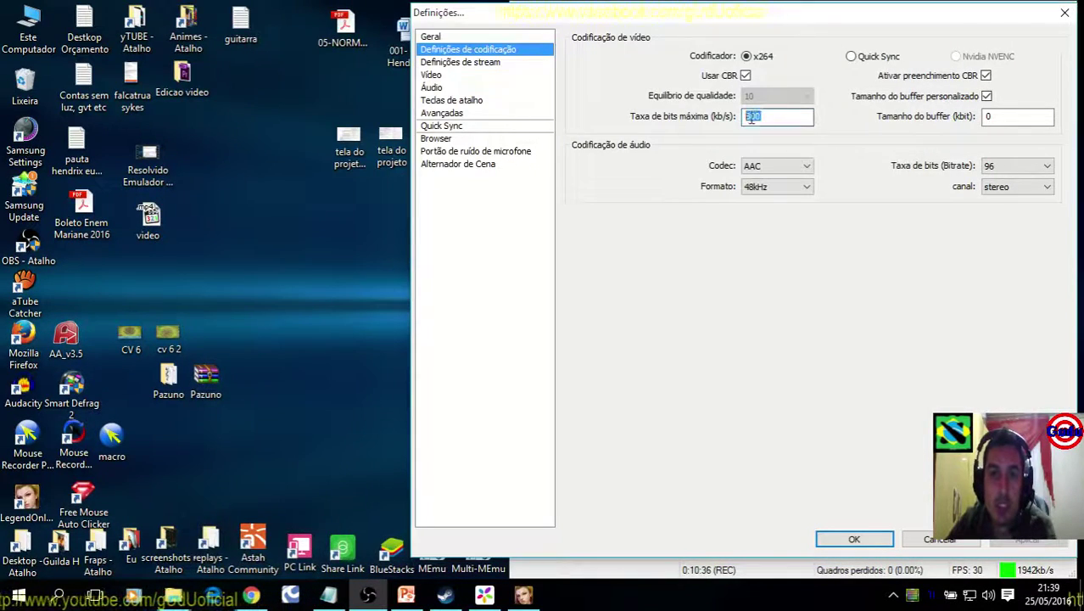
mouse_move(772, 115)
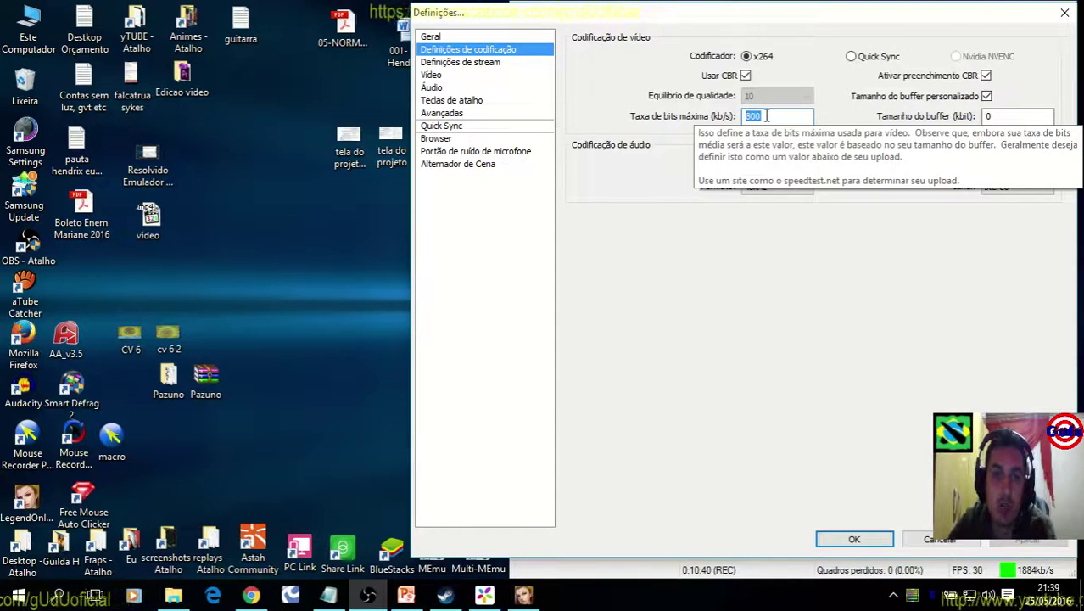
left_click(1001, 117)
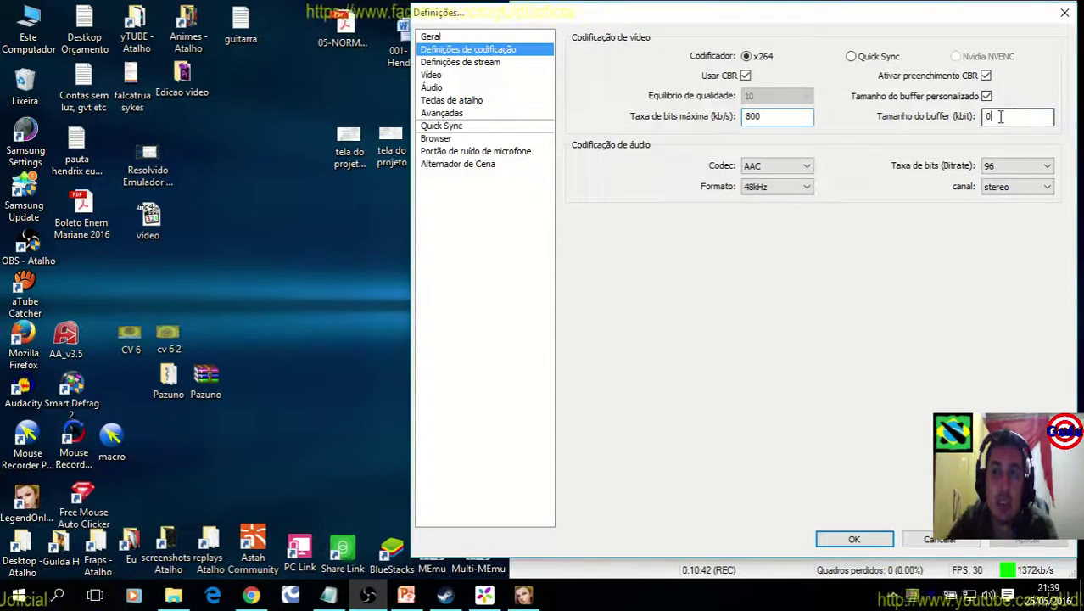
double_click(1031, 117)
type("0")
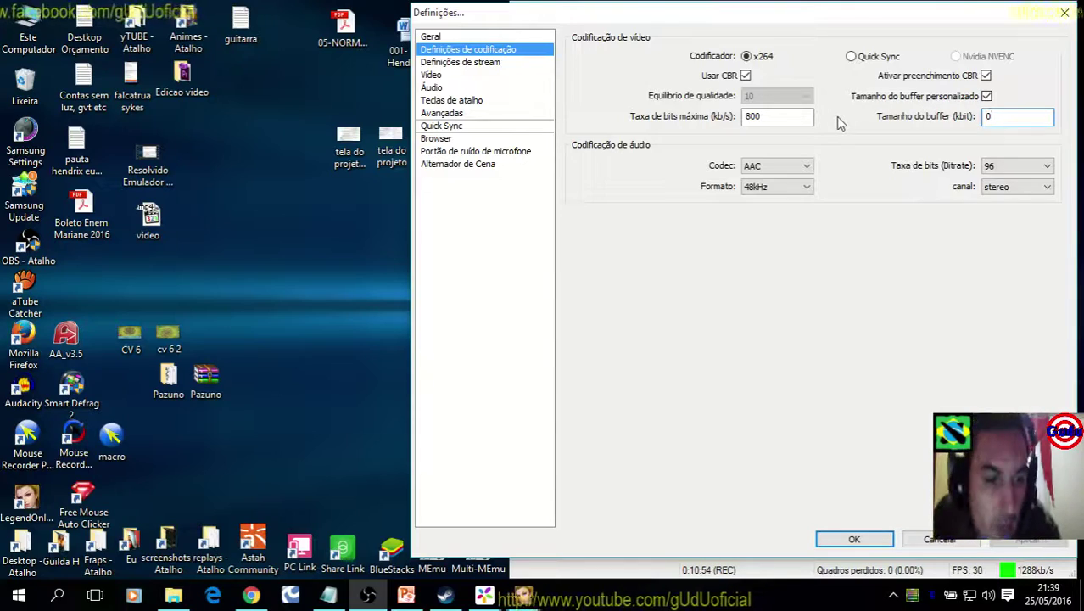
Return to File Explorer and open the user's profile folder under Usuários on Disco Local (C:)
left_click(173, 593)
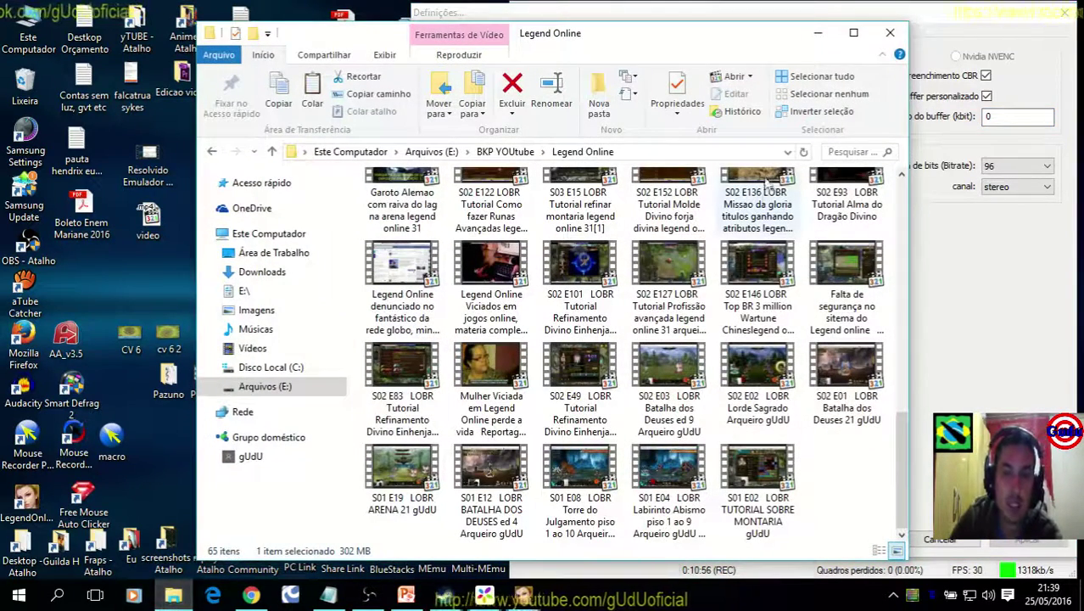
left_click(270, 367)
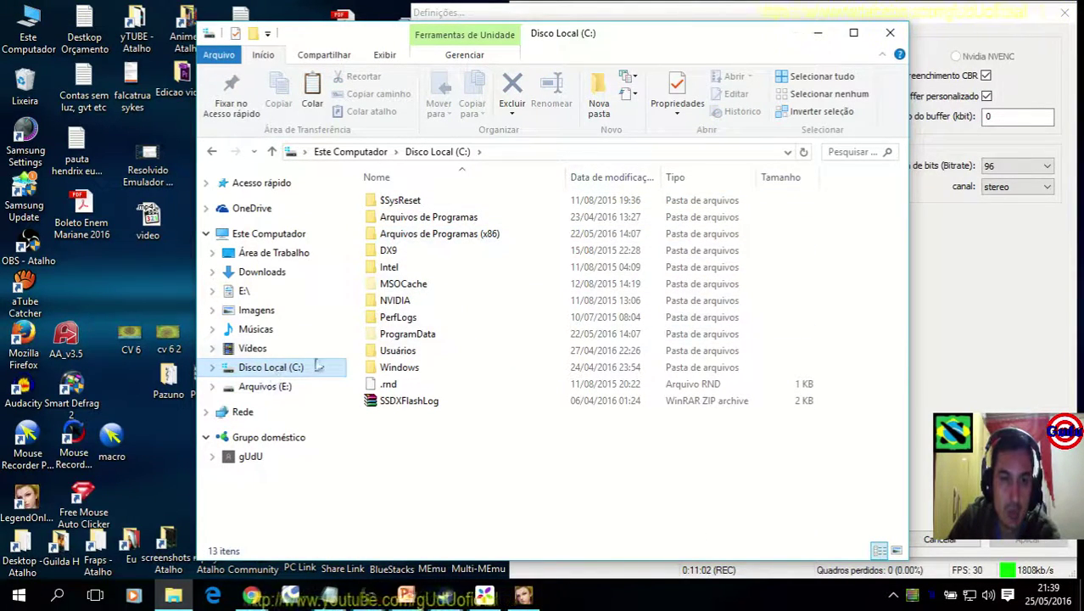
double_click(416, 355)
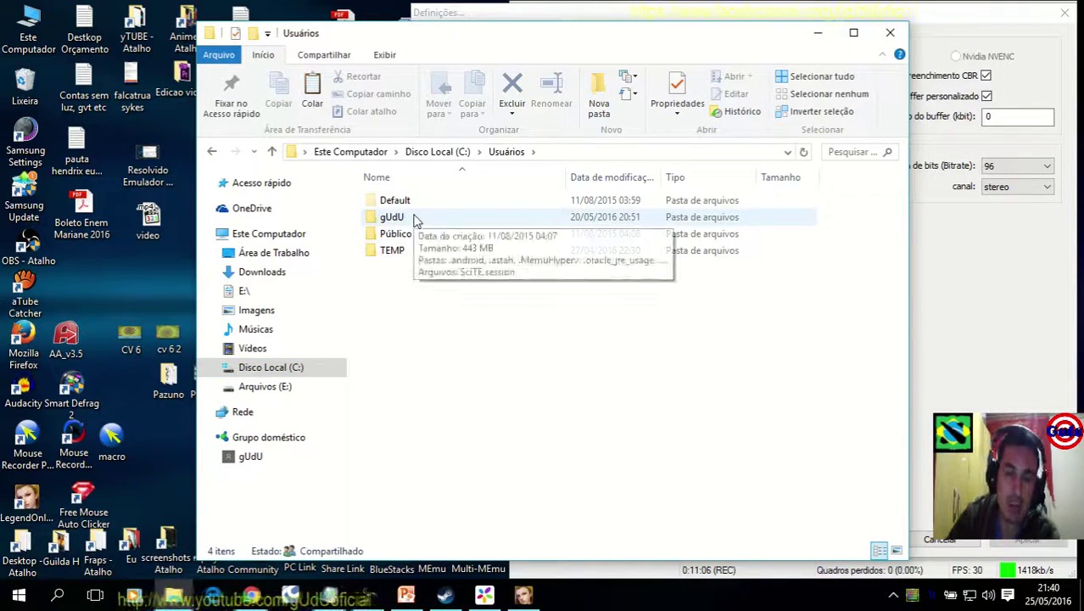
double_click(393, 217)
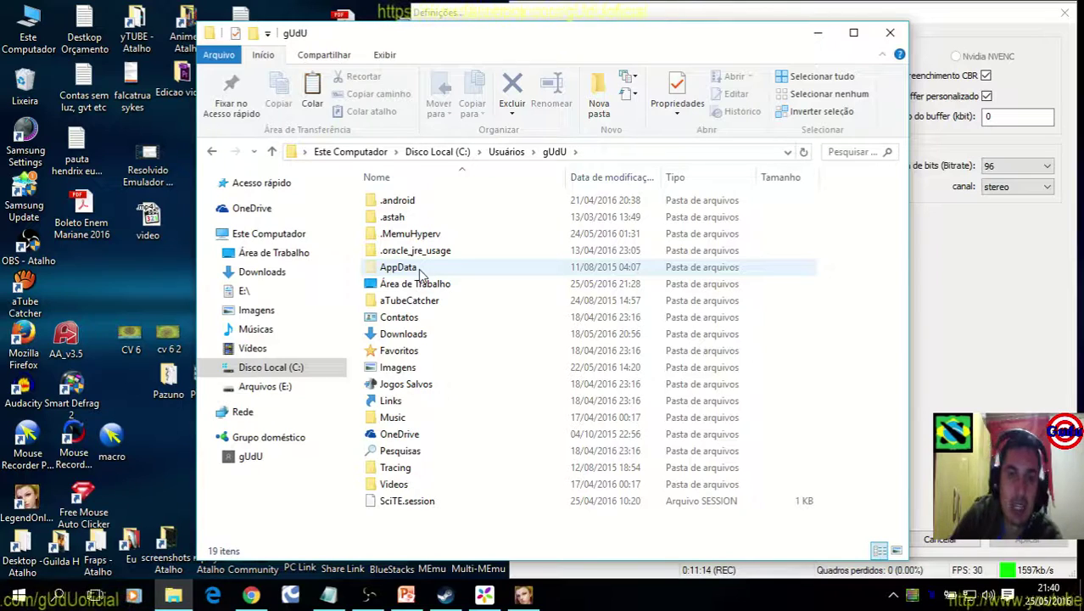
Extend the current folder path to AppData and open that folder
left_click(609, 151)
left_click(610, 150)
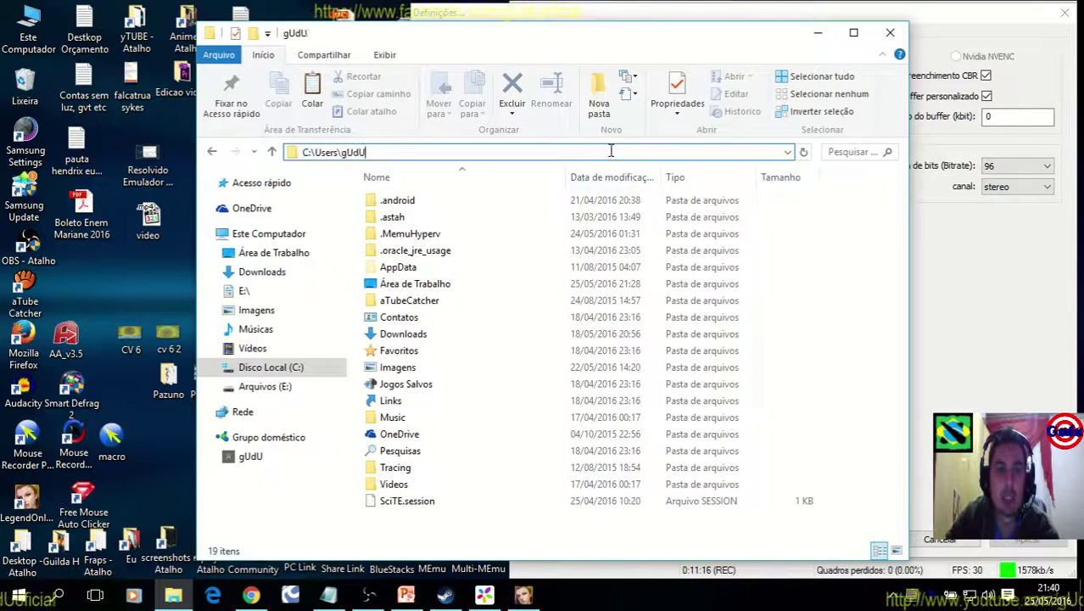
type("\\")
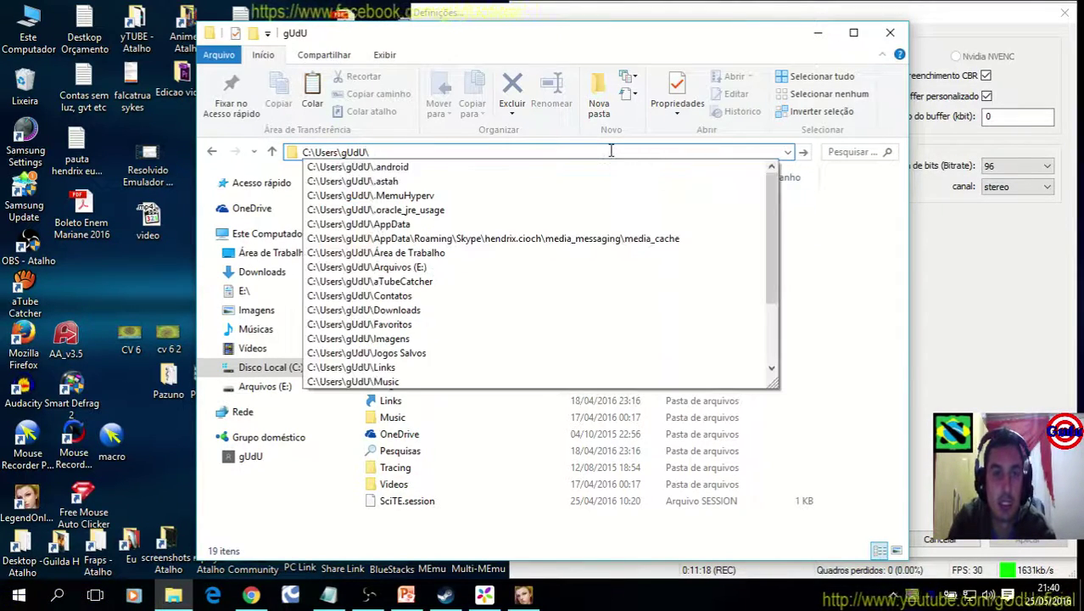
type("a")
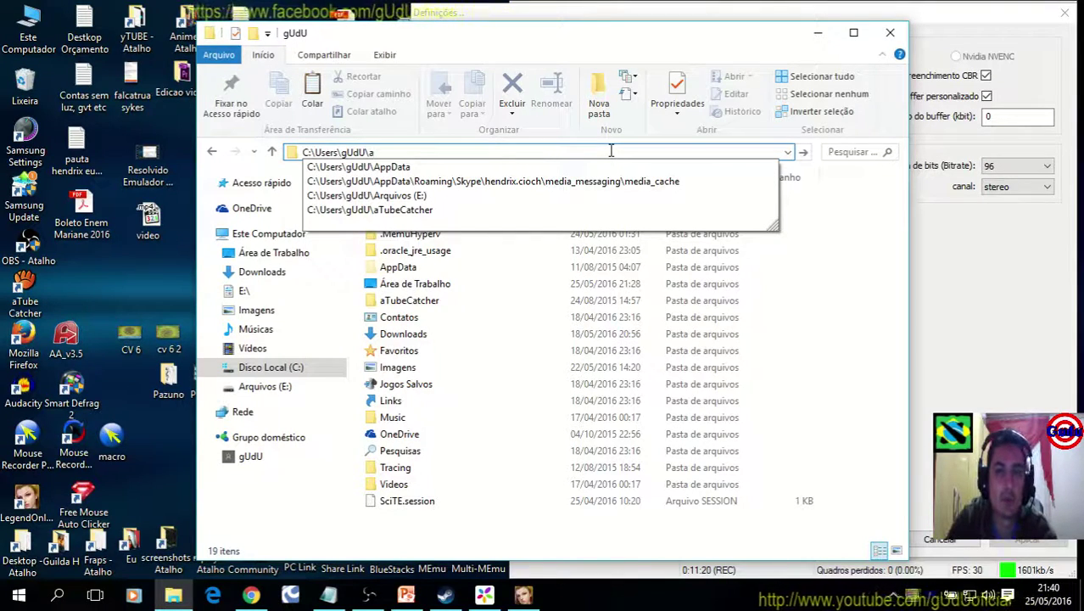
key("Down")
key("Return")
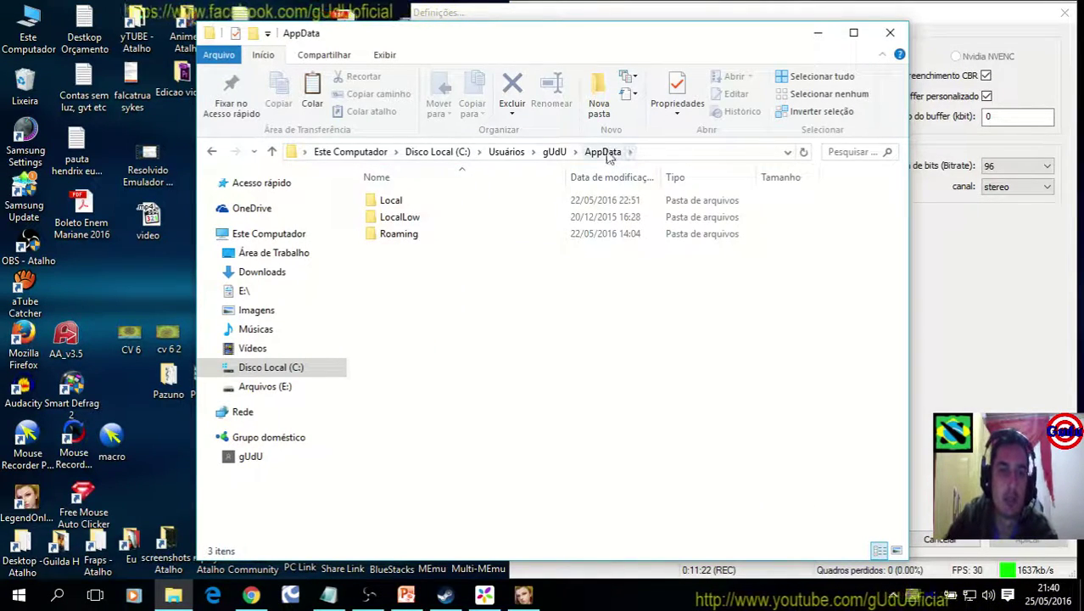
Open the OBS folder inside Roaming, look into its profiles subfolder, and return to the OBS folder
double_click(412, 236)
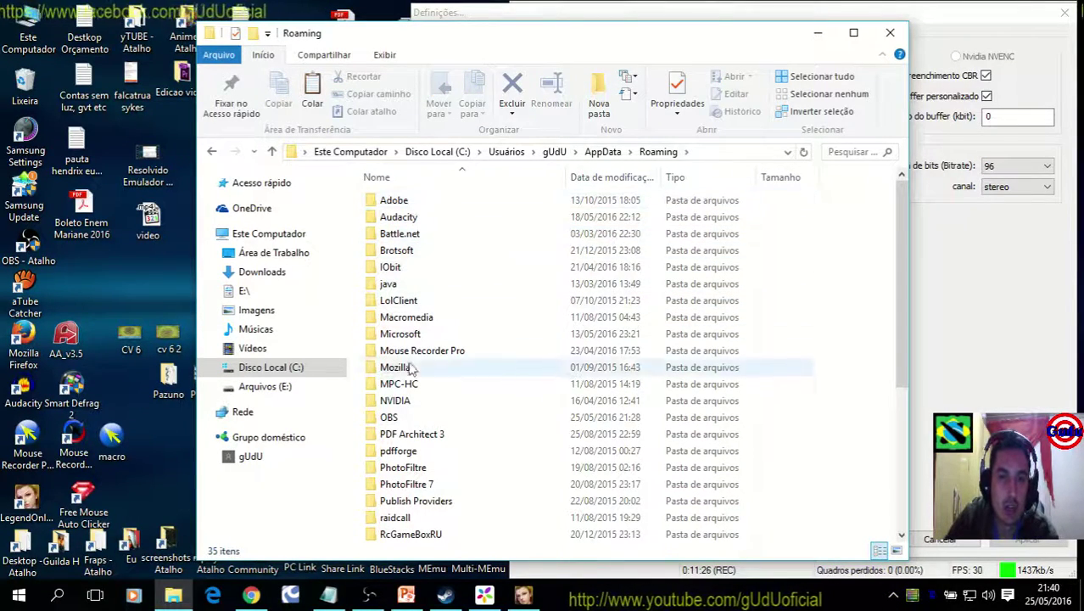
double_click(390, 417)
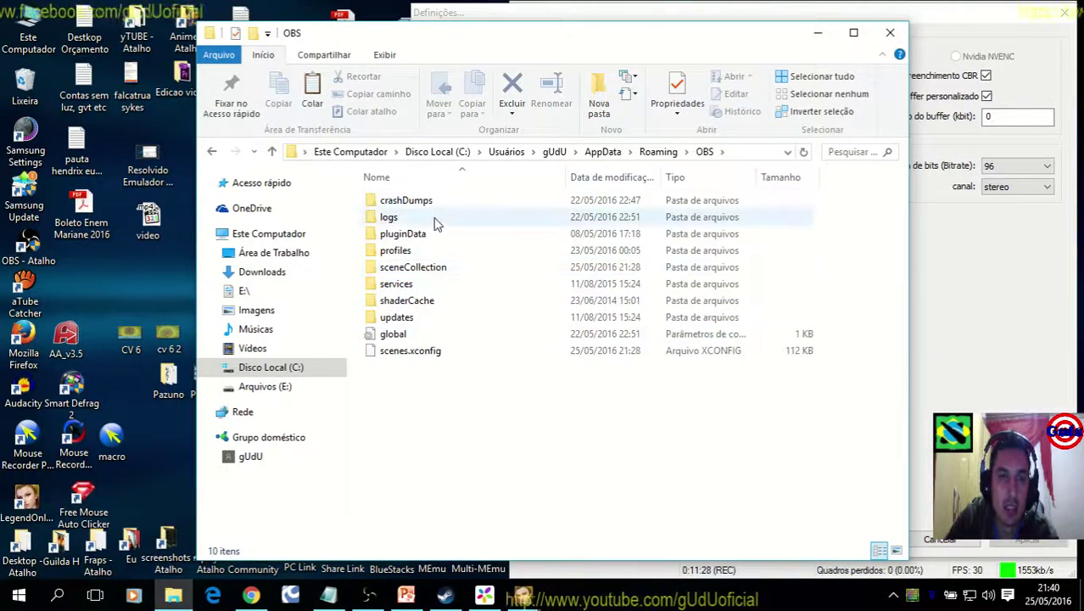
double_click(399, 251)
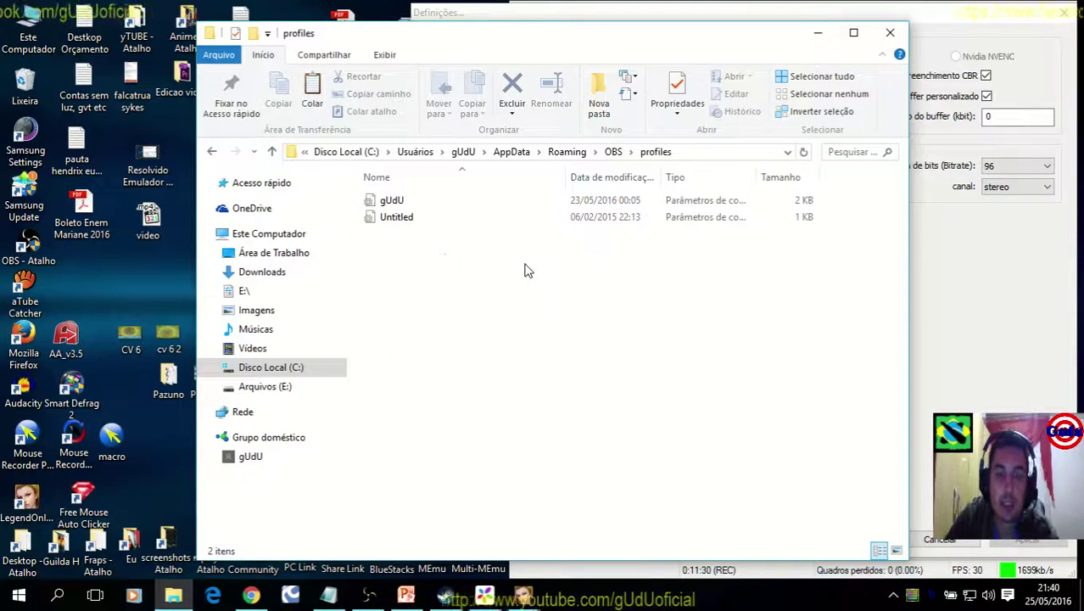
key("BackSpace")
Check the contents of the sceneCollection, services and shaderCache subfolders, returning to the OBS folder each time
left_click(433, 270)
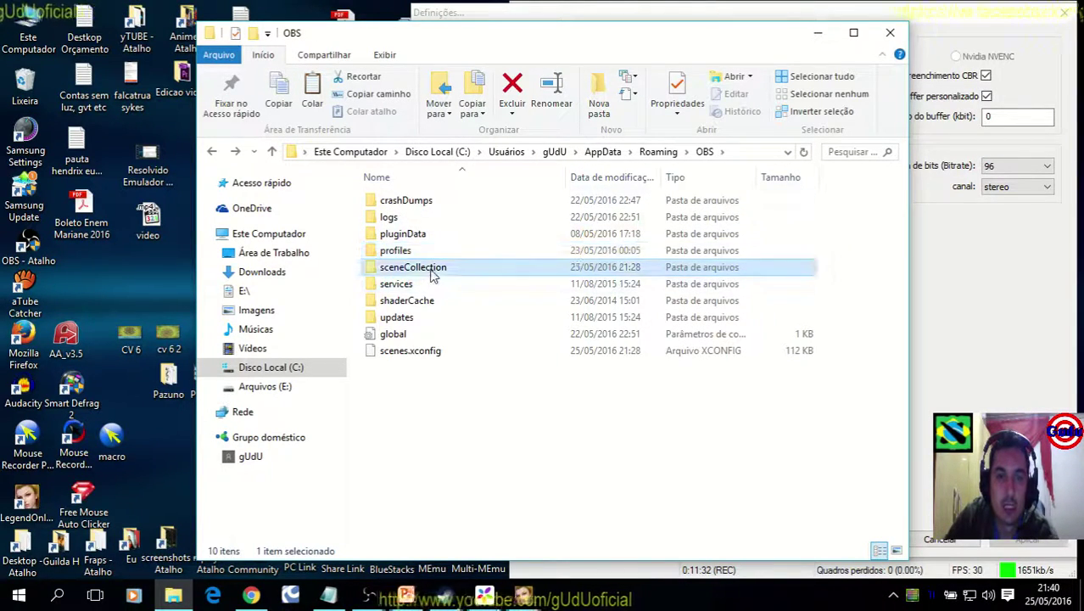
double_click(432, 272)
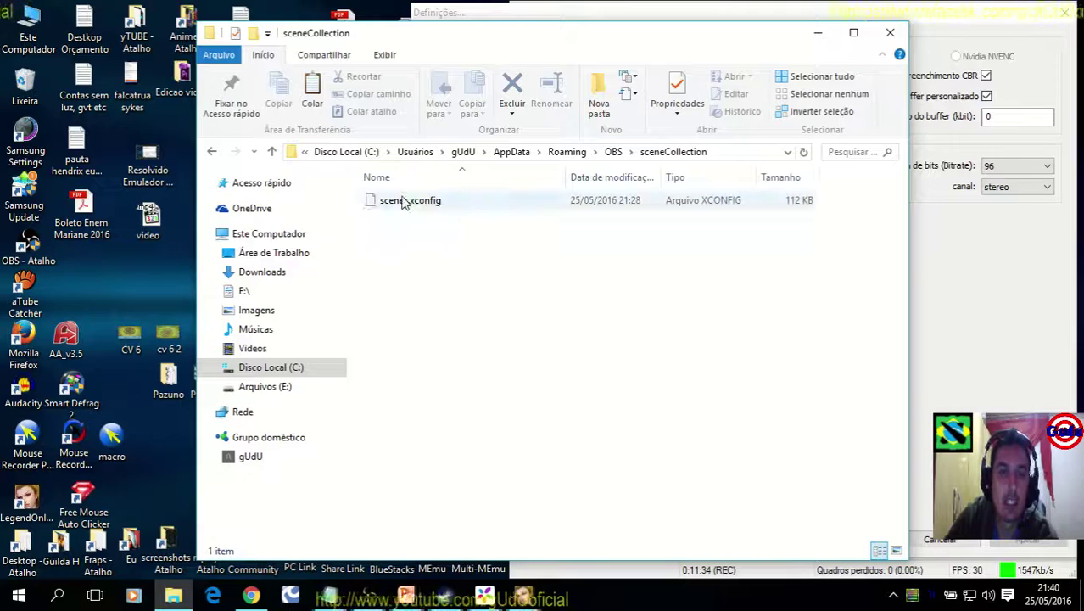
key("BackSpace")
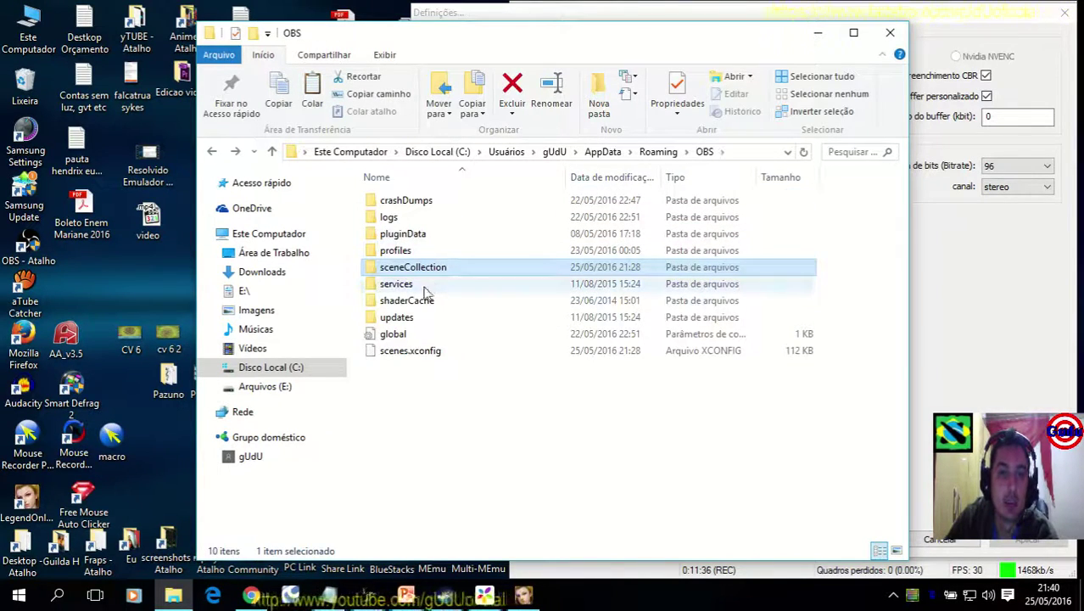
left_click(419, 287)
double_click(419, 287)
key("BackSpace")
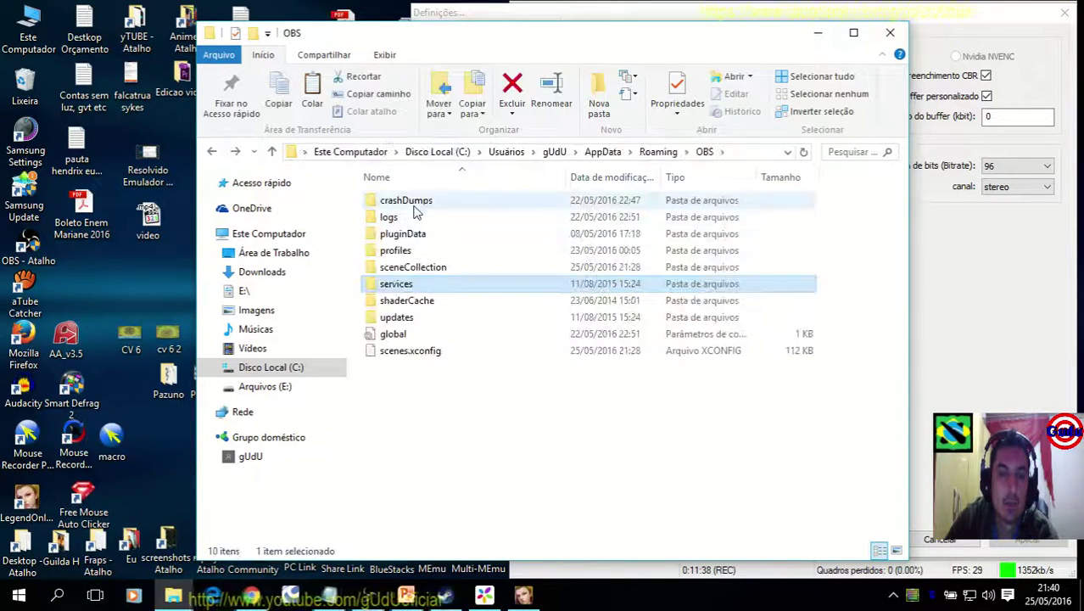
left_click(422, 301)
double_click(423, 302)
key("BackSpace")
Inspect the updates folder and its temp subfolder, return to the OBS folder, and select the scenes.xconfig file
left_click(416, 318)
double_click(412, 318)
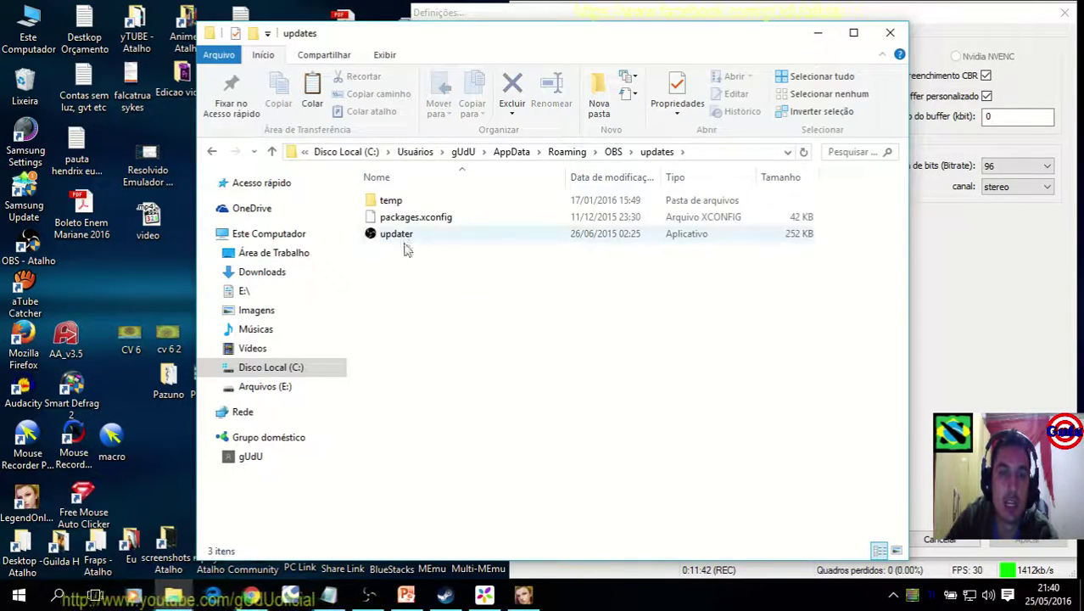
left_click(389, 201)
double_click(388, 200)
key("BackSpace")
key("BackSpace")
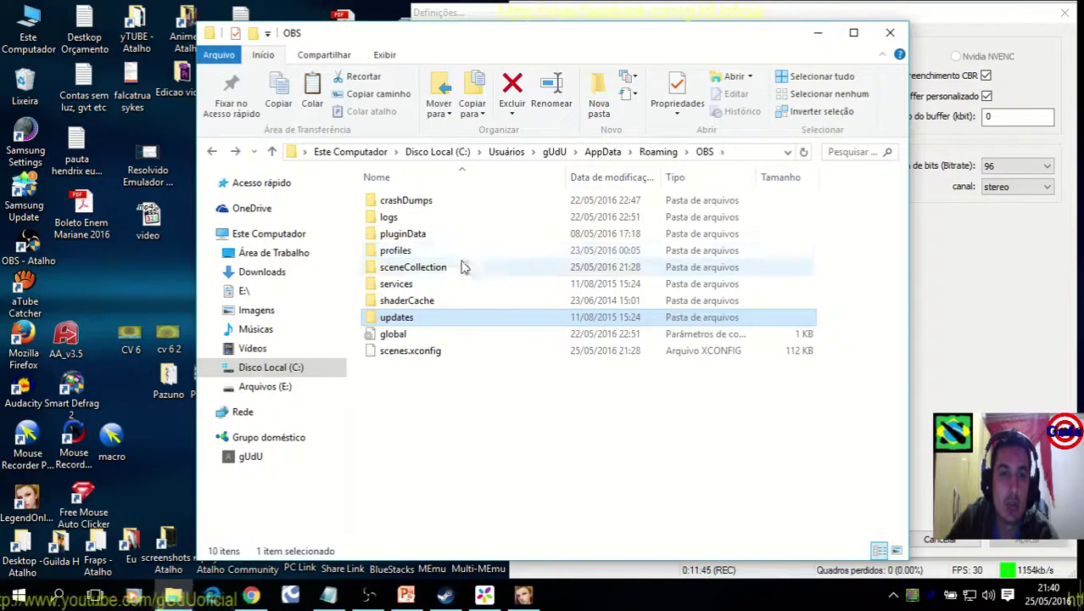
left_click(417, 355)
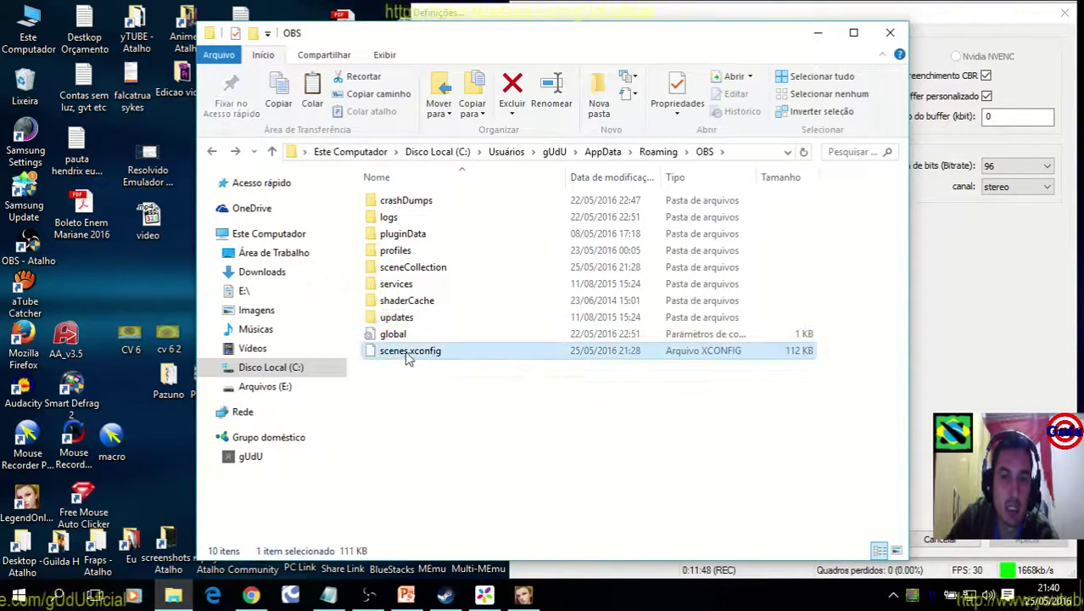
Deselect scenes.xconfig, bring the OBS settings window forward and cancel it, and switch the active scene to Cena 2
left_click_drag(450, 382, 399, 356)
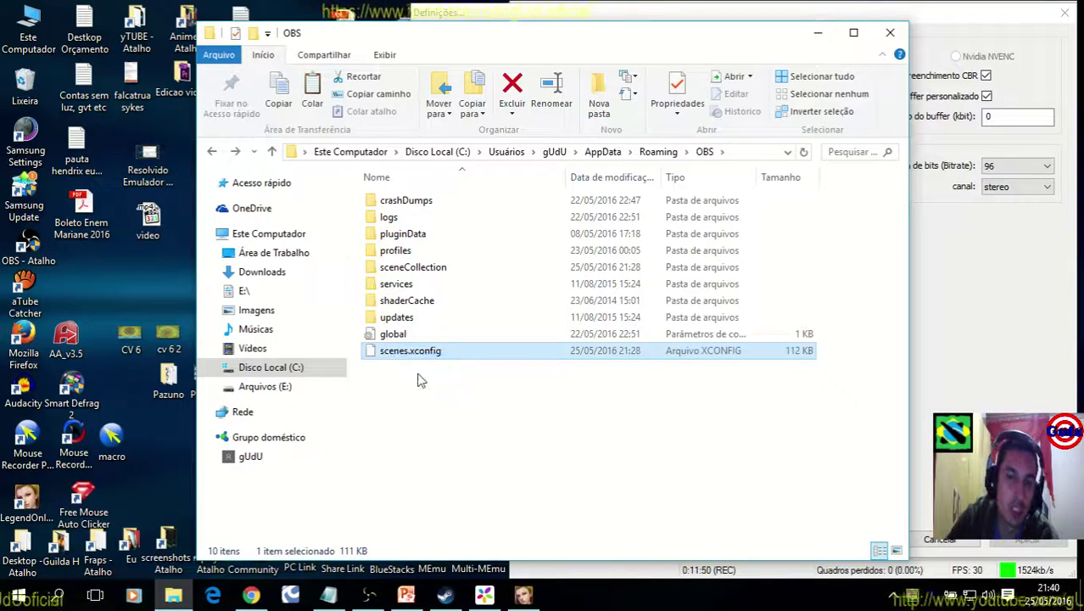
left_click(417, 379)
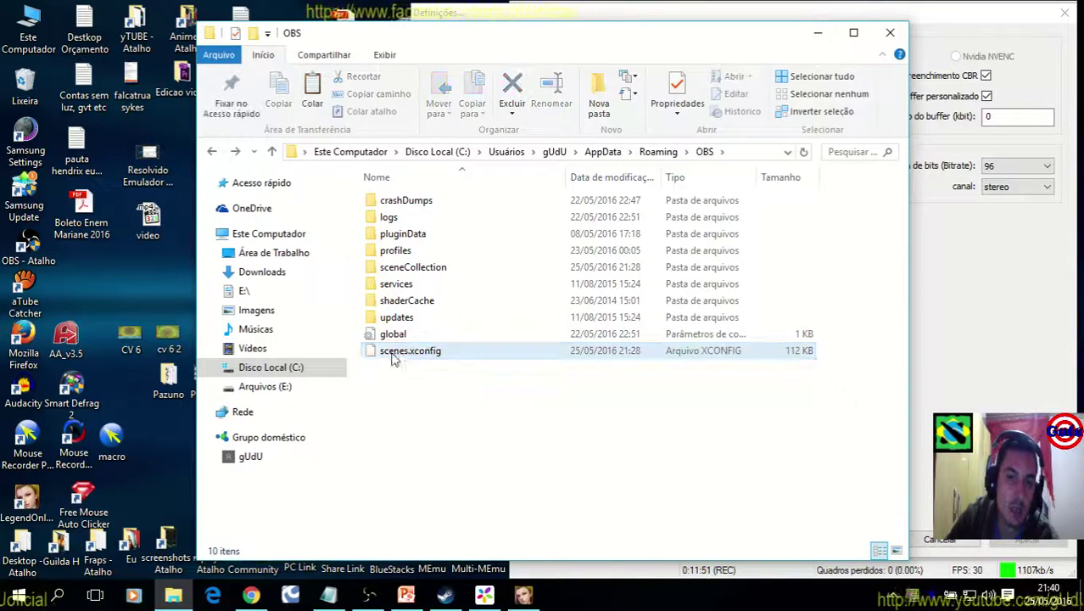
left_click(956, 10)
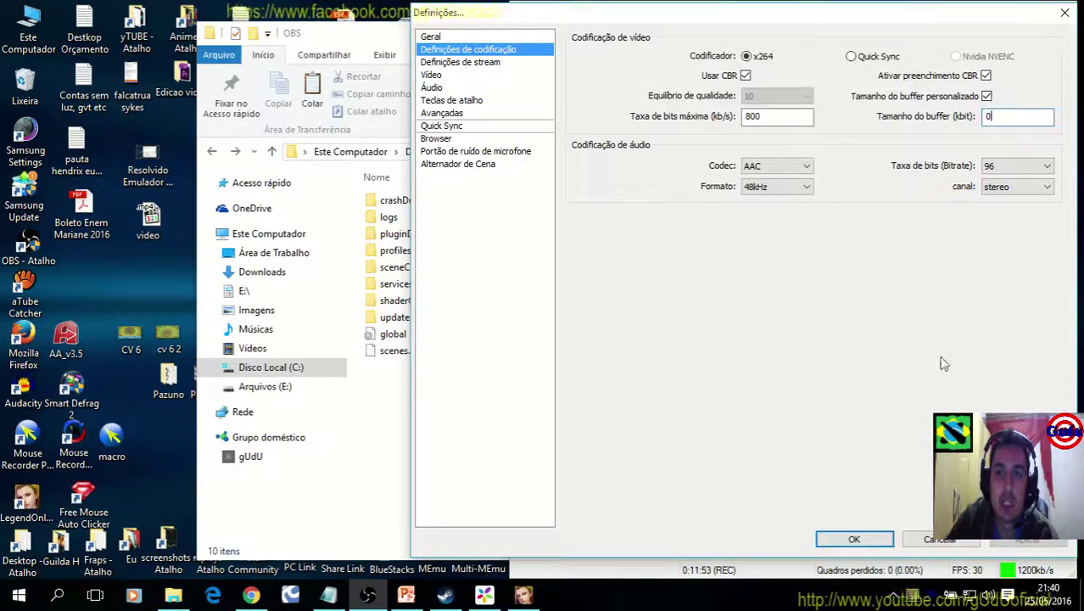
left_click(940, 539)
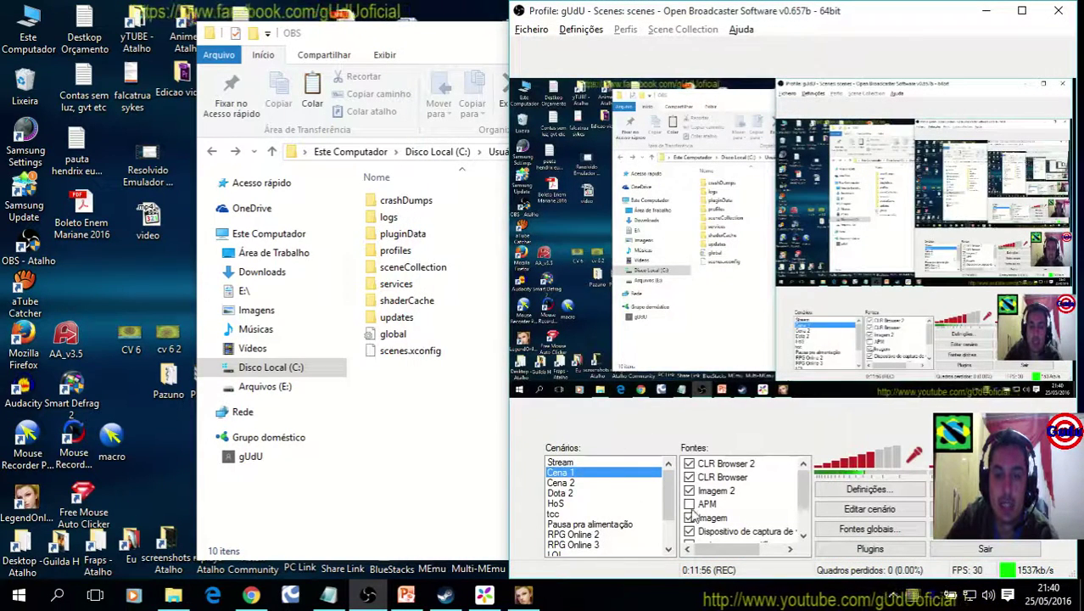
left_click(579, 484)
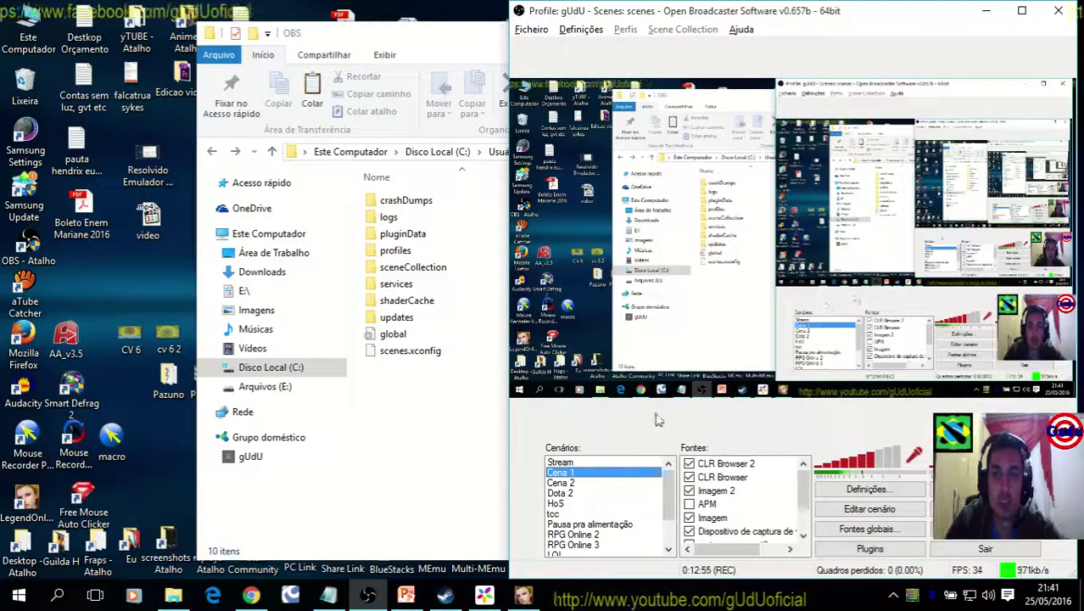
left_click(584, 483)
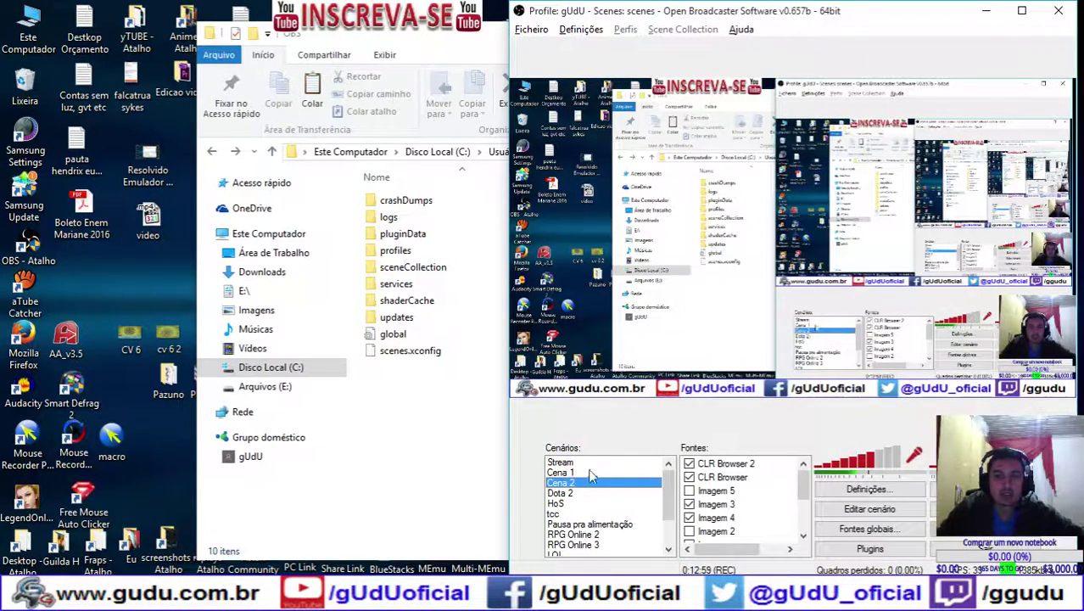
Return to the OBS folder window, show its full path, and select all the folders and files it contains
left_click(457, 440)
left_click(721, 151)
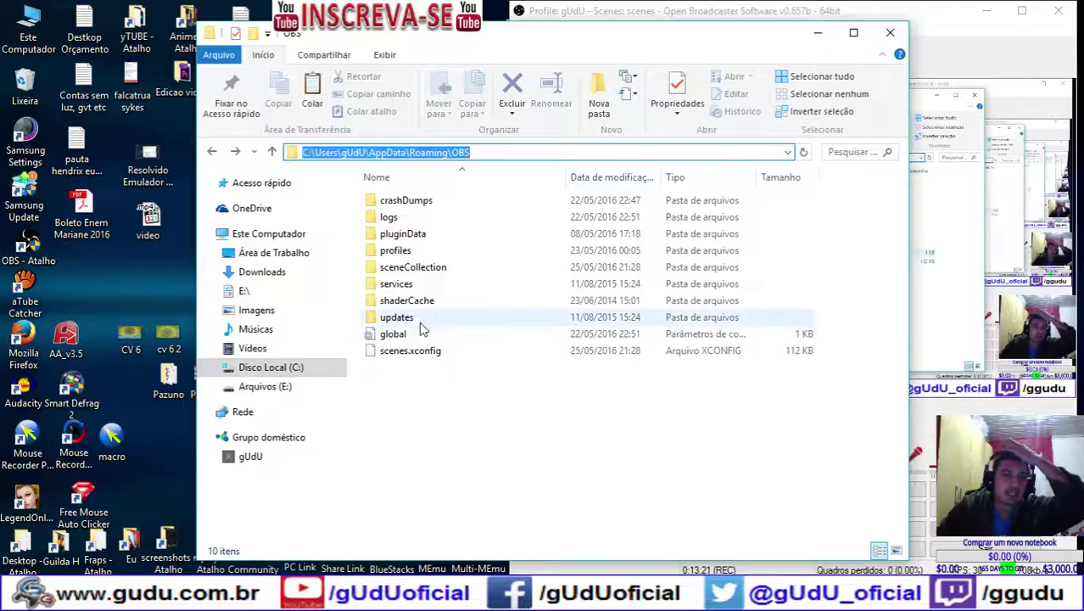
left_click(424, 235)
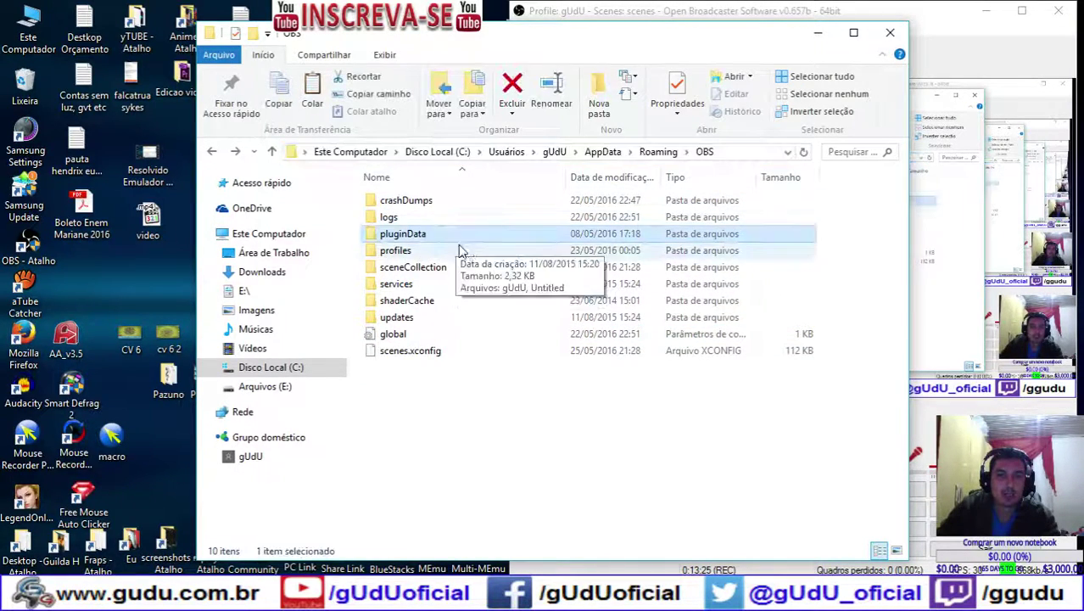
left_click(419, 319, "shift")
left_click(468, 353, "shift")
left_click_drag(450, 391, 371, 187)
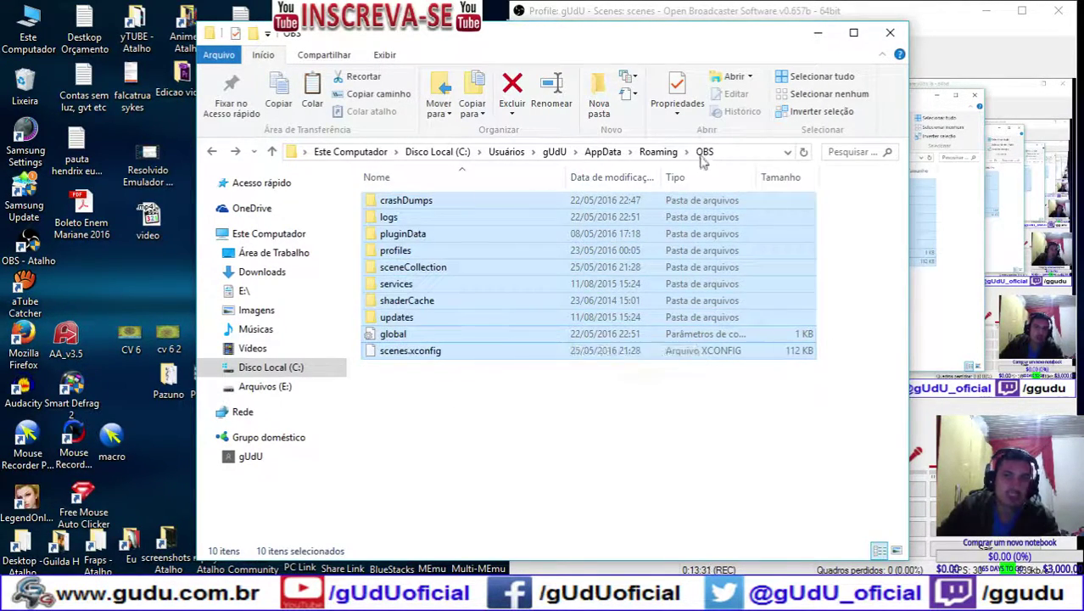
Go up to the Roaming folder, switch to the Arquivos (E:) drive, and open its Guilda H folder
left_click(646, 154)
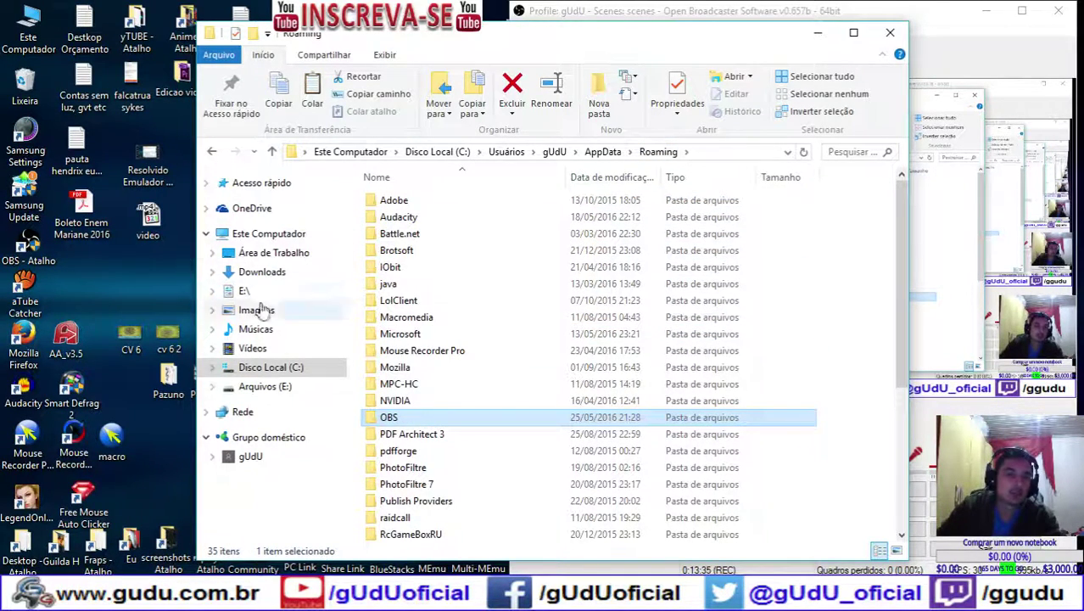
left_click(283, 387)
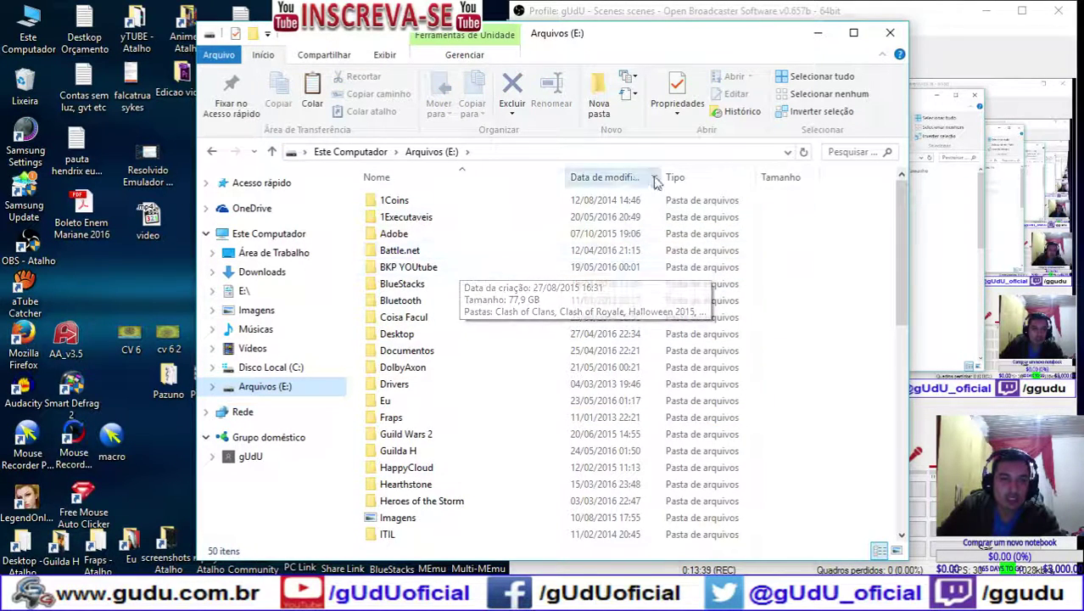
left_click(405, 333)
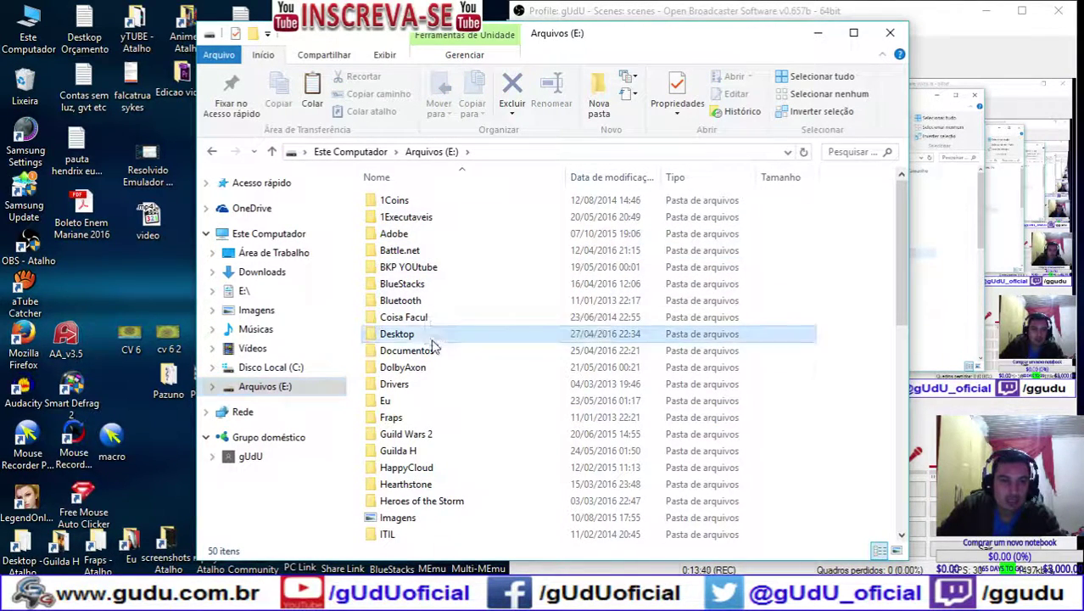
left_click(417, 453)
key("Return")
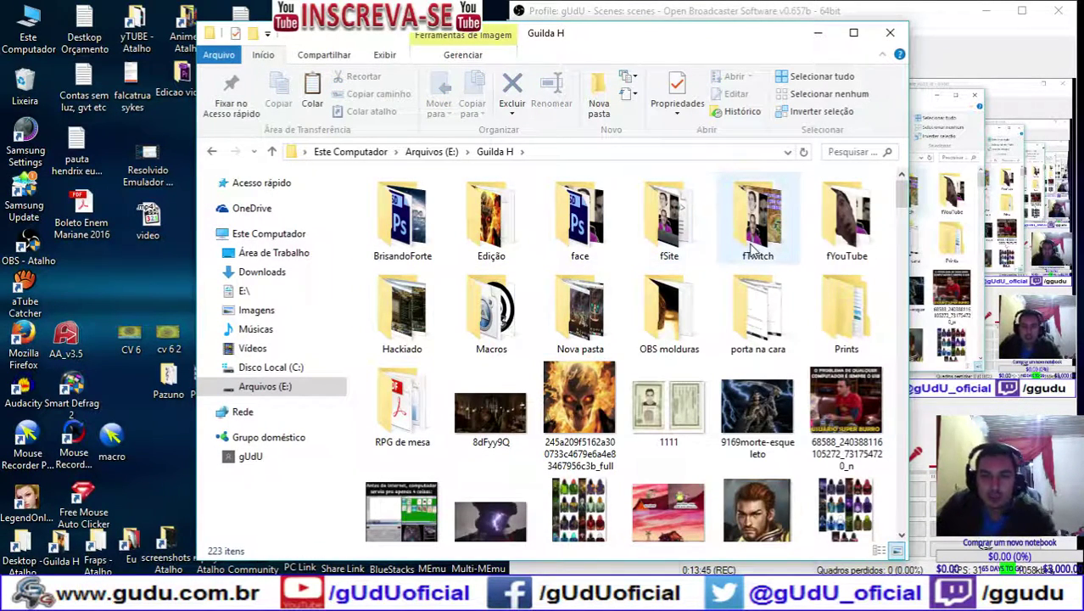
Look through Guilda H and its OBS molduras and fTwitch subfolders, returning to Guilda H after each
mouse_move(783, 223)
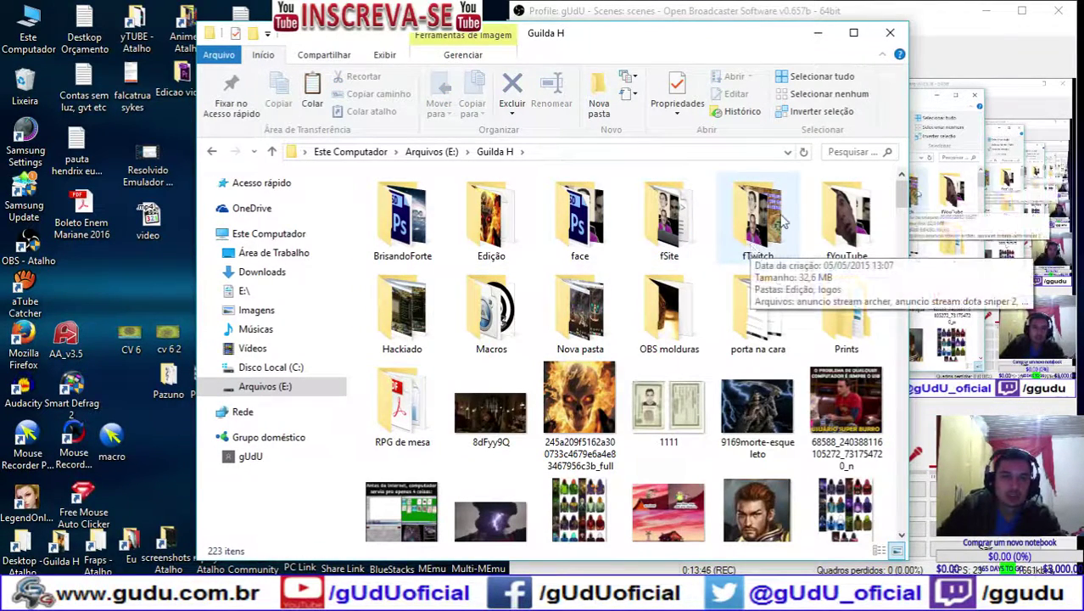
double_click(669, 316)
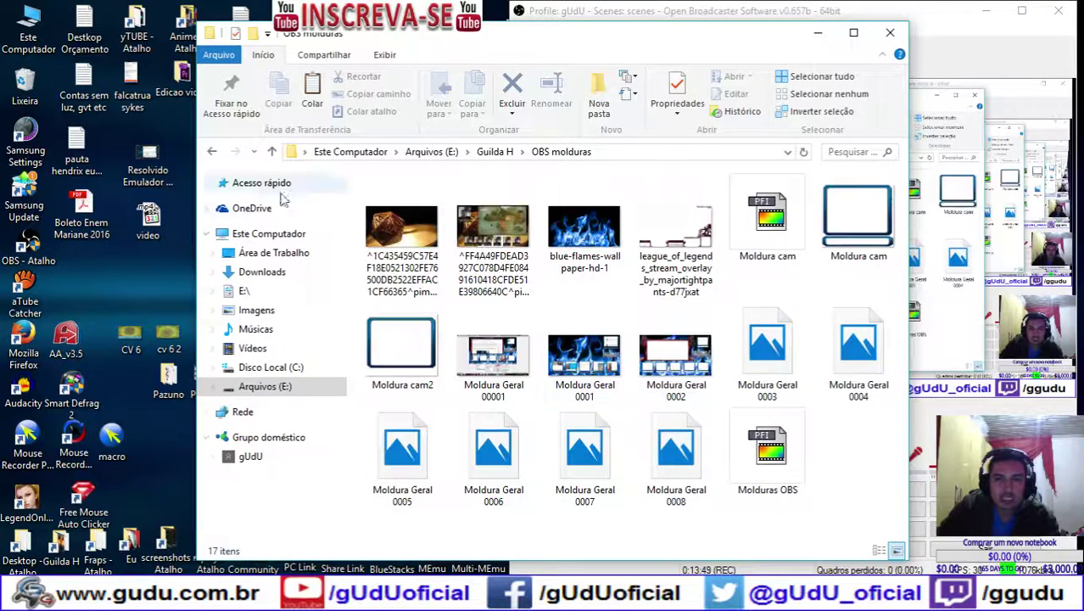
key("alt+Left")
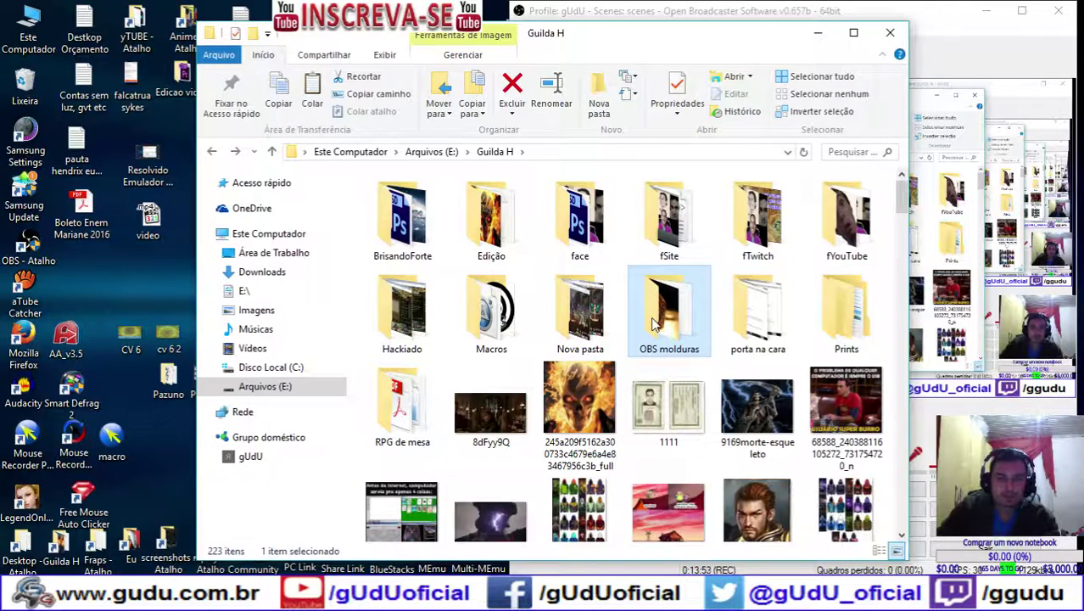
scroll(653, 322, "down", 5)
scroll(718, 351, "up", 5)
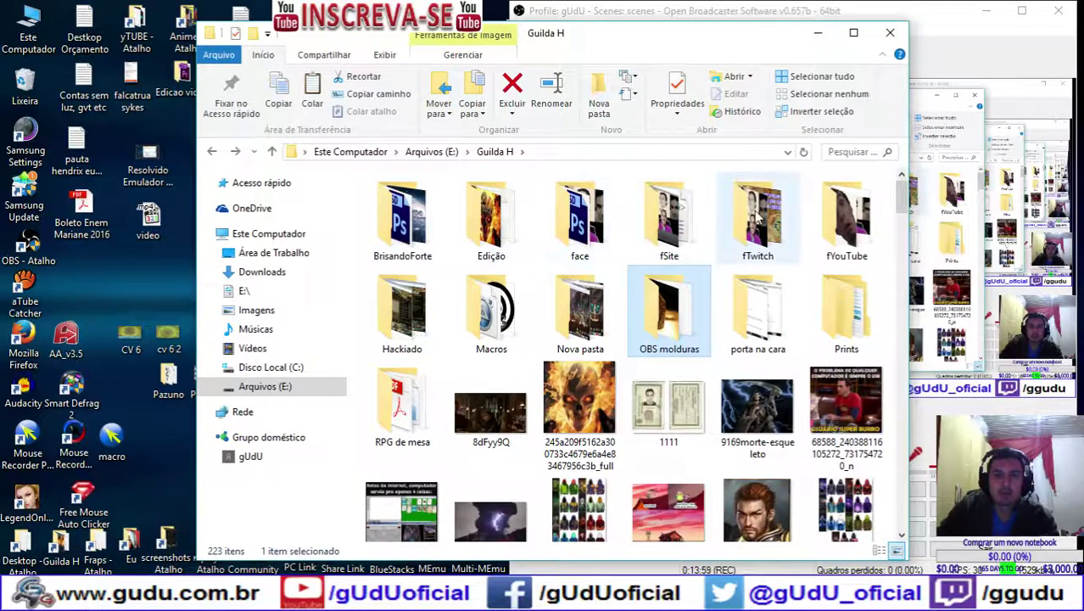
double_click(755, 219)
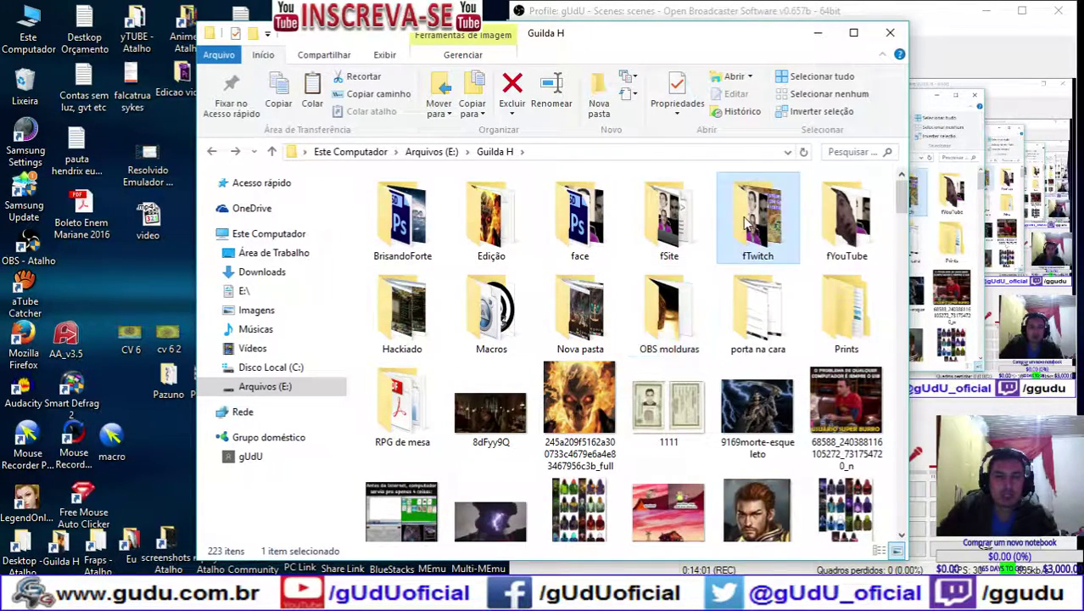
left_click(212, 153)
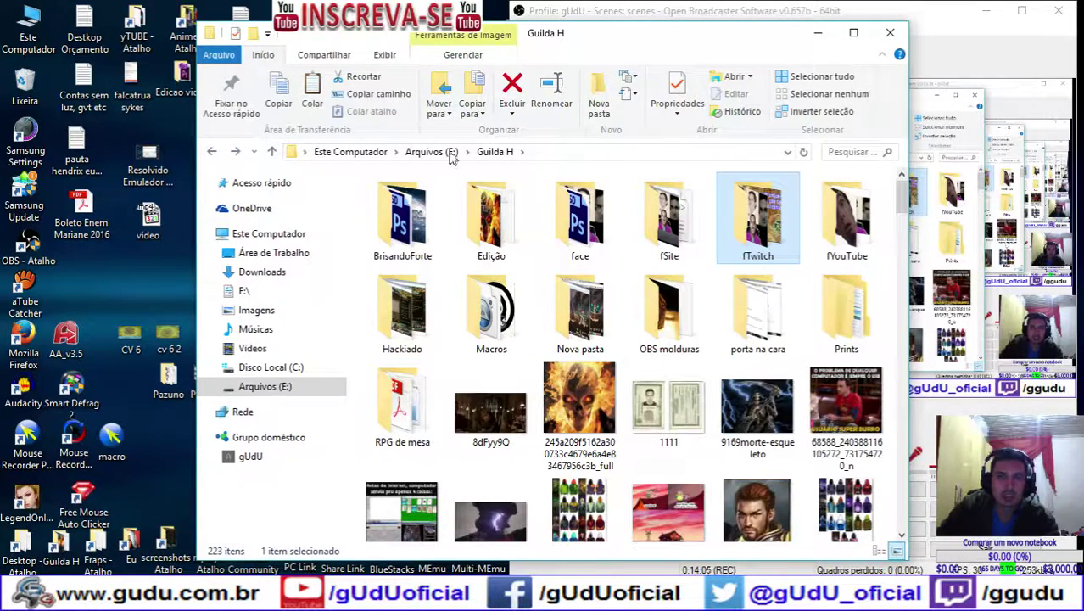
Search the Arquivos (E:) drive for "obs", look over the results, and return to the drive's root
left_click(447, 155)
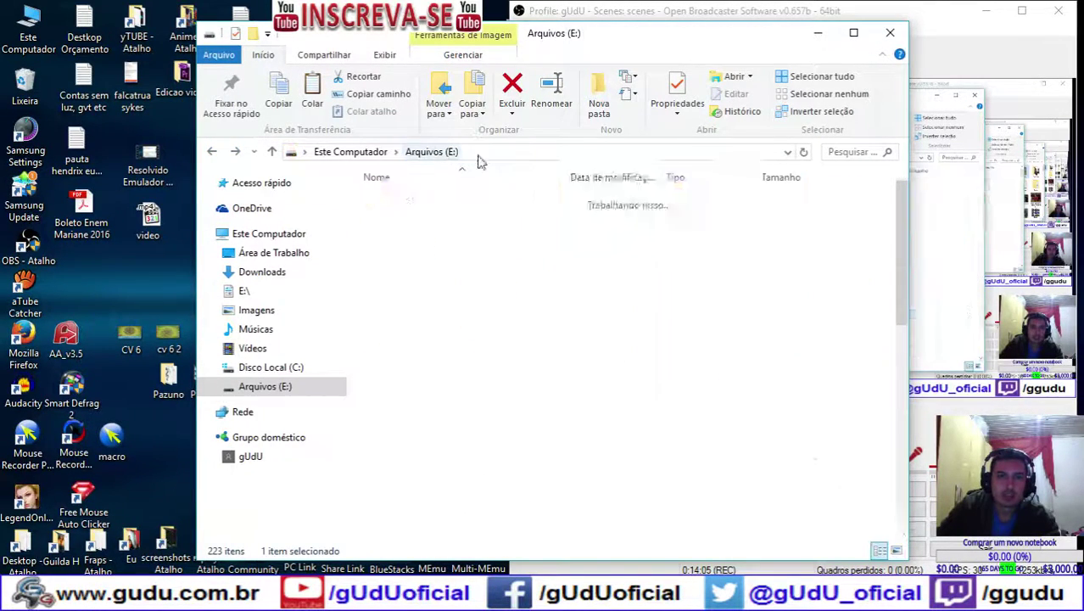
left_click(845, 152)
type("obs")
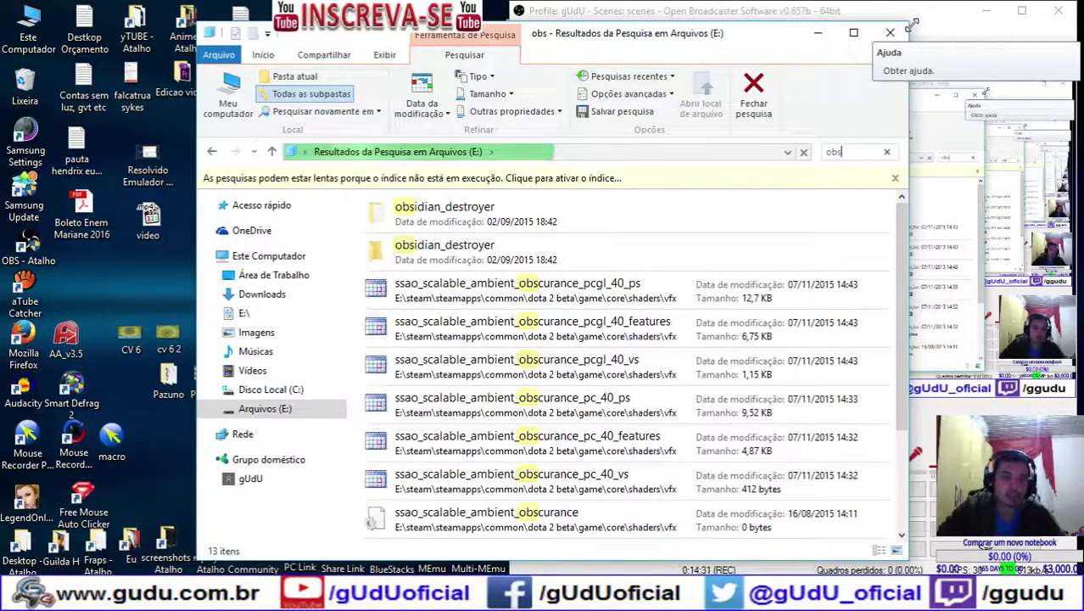
left_click_drag(900, 272, 908, 211)
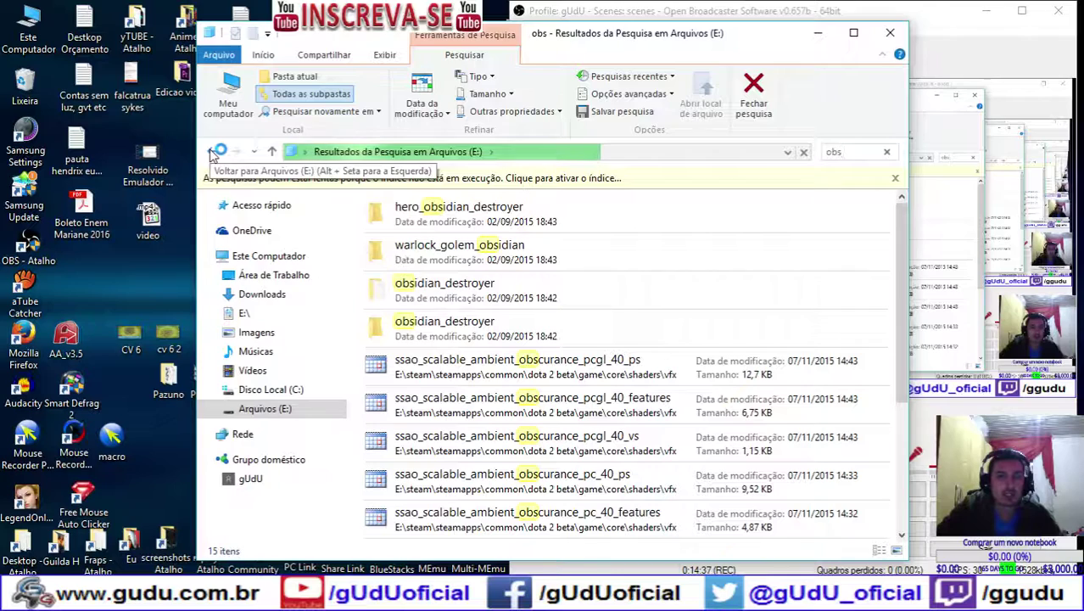
left_click(213, 153)
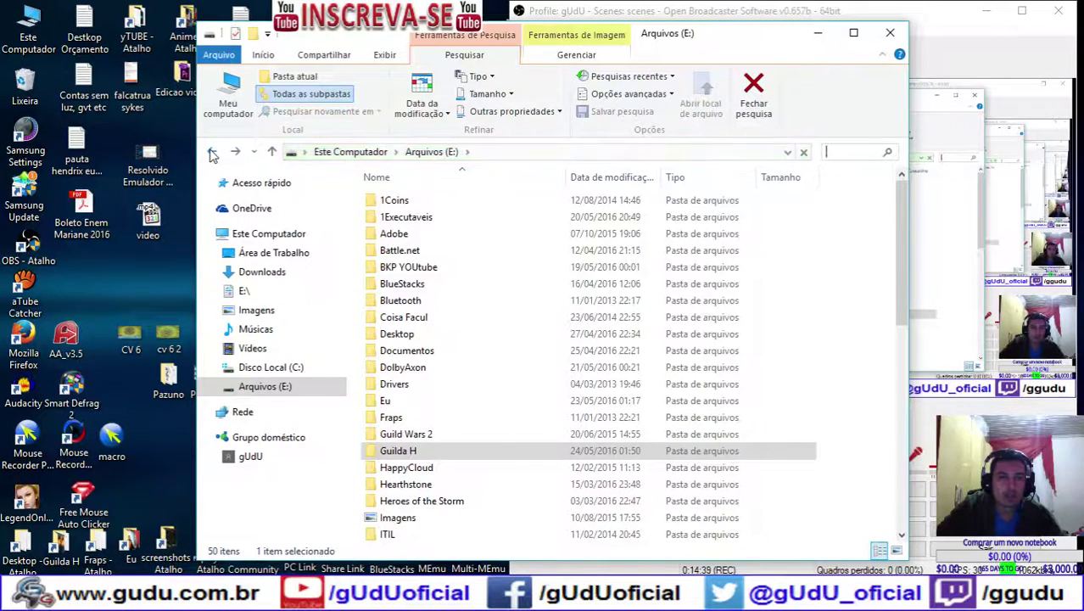
Look through the E: drive's root, inspect the PROGRAMAS subfolder of its Desktop folder, and return to Desktop
scroll(530, 375, "down", 10)
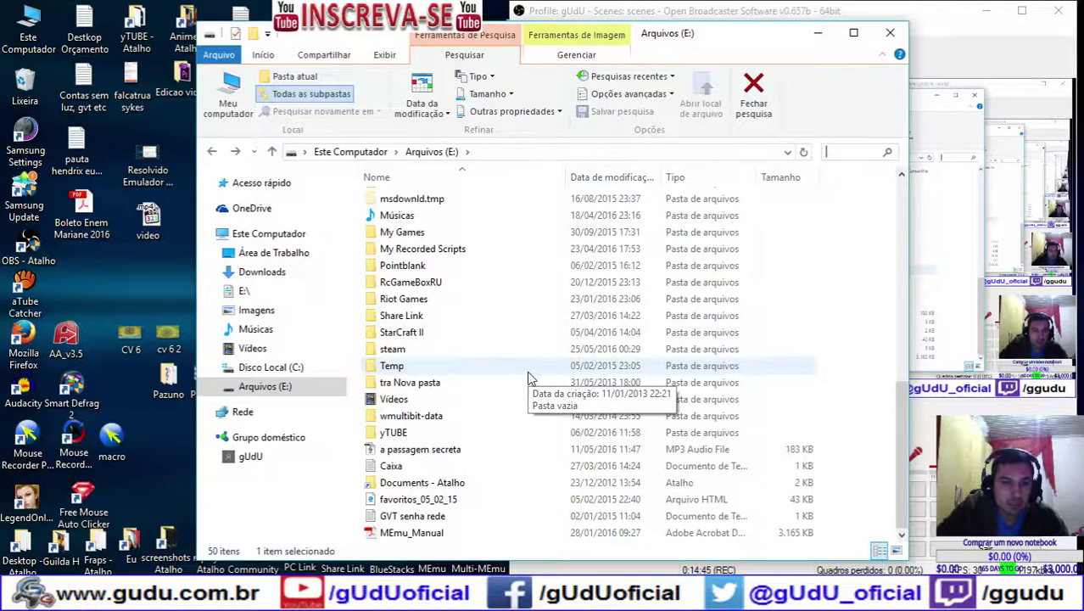
scroll(530, 376, "up", 10)
left_click(416, 337)
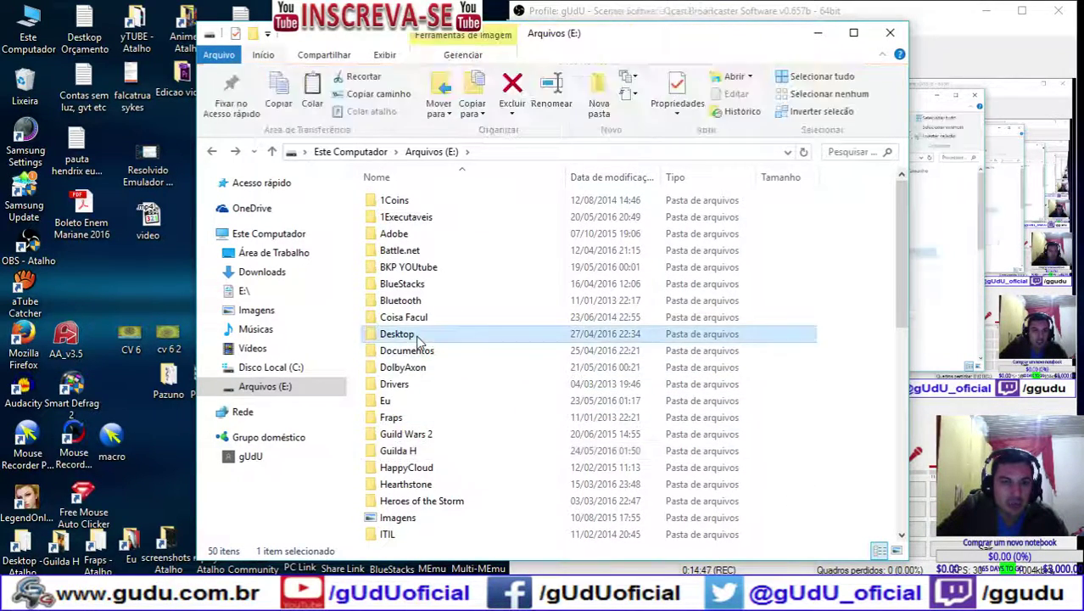
double_click(415, 337)
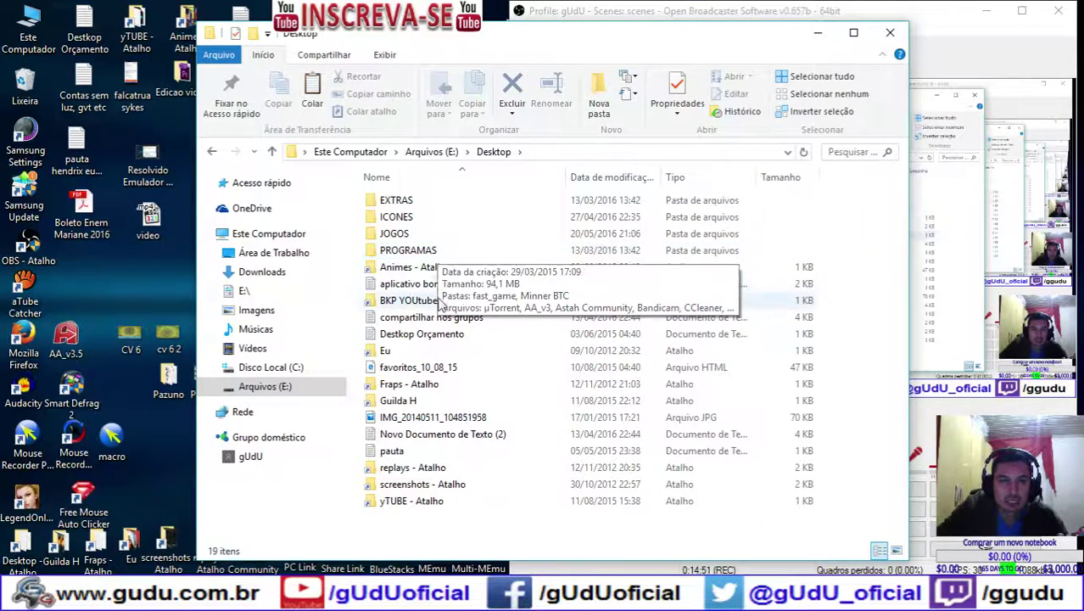
double_click(419, 251)
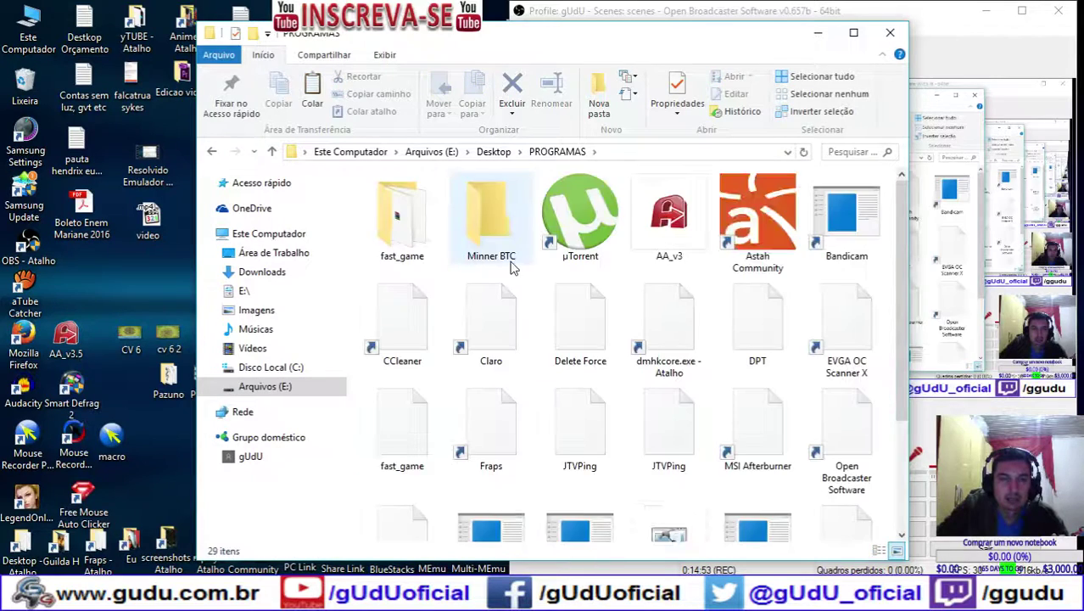
scroll(552, 350, "down", 2)
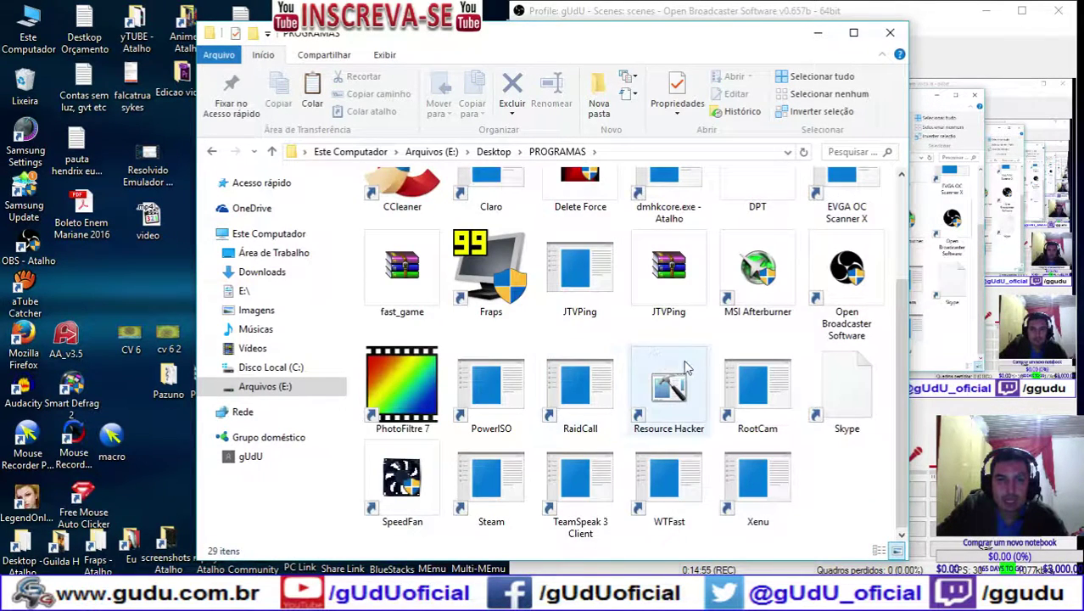
scroll(688, 371, "up", 2)
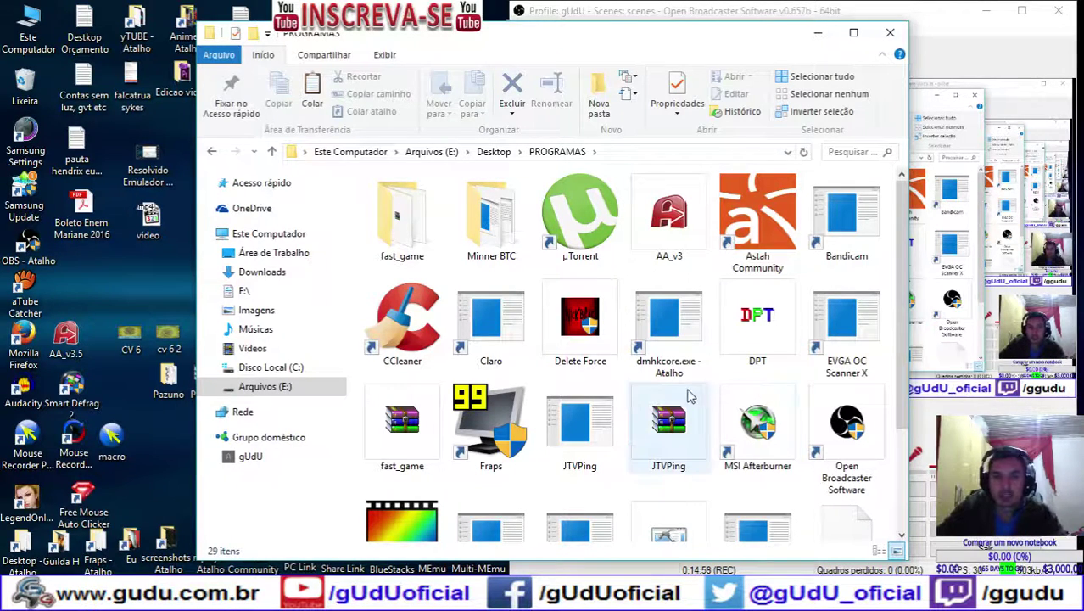
left_click(212, 152)
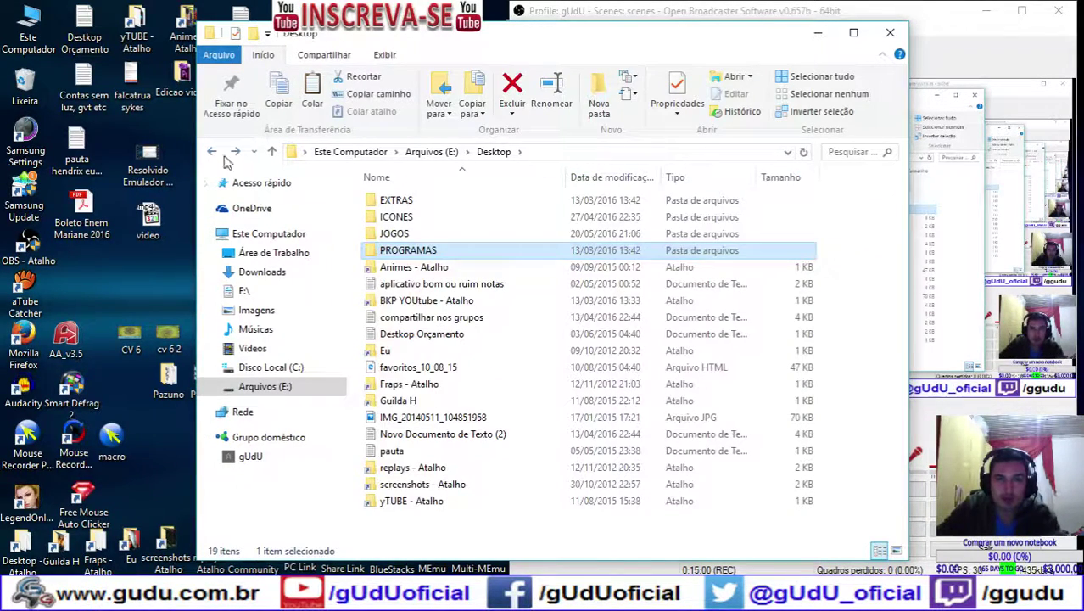
Check the JOGOS folder and its Nova pasta subfolder, return to Desktop, and open the EXTRAS folder
double_click(442, 236)
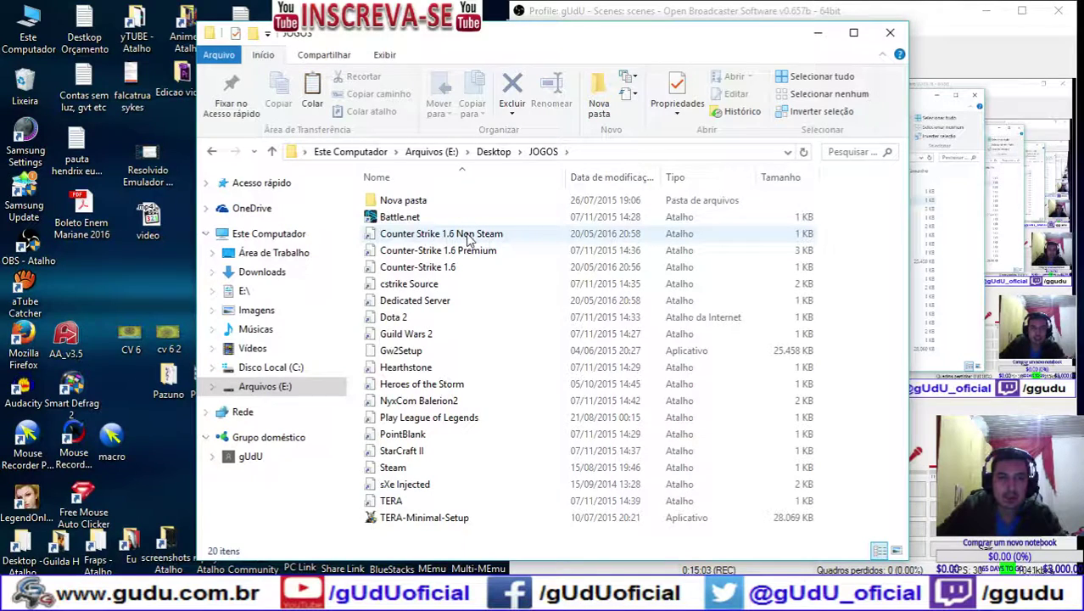
double_click(414, 201)
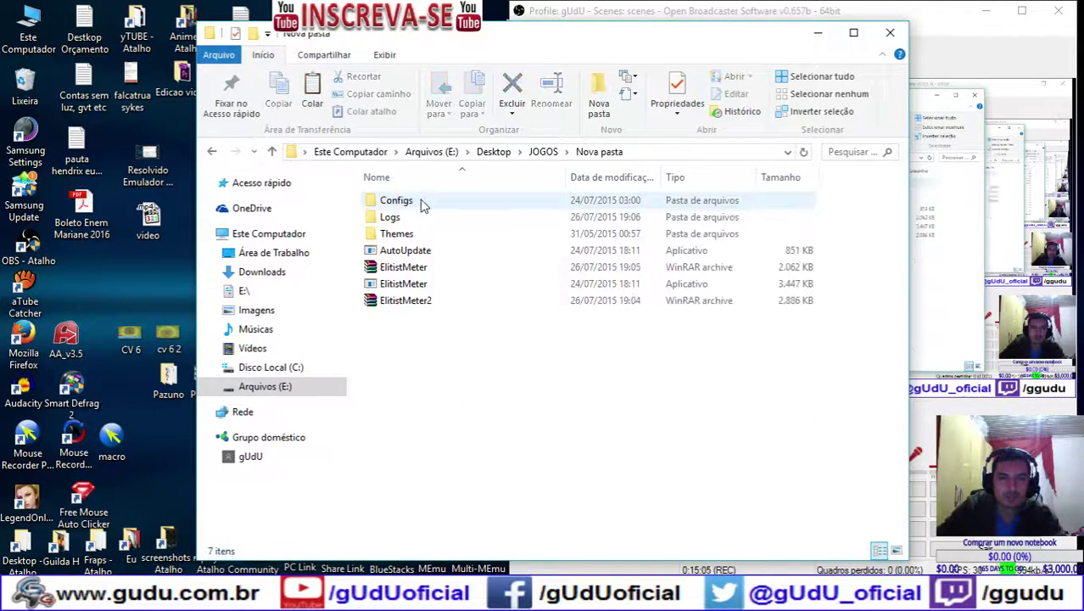
left_click(212, 153)
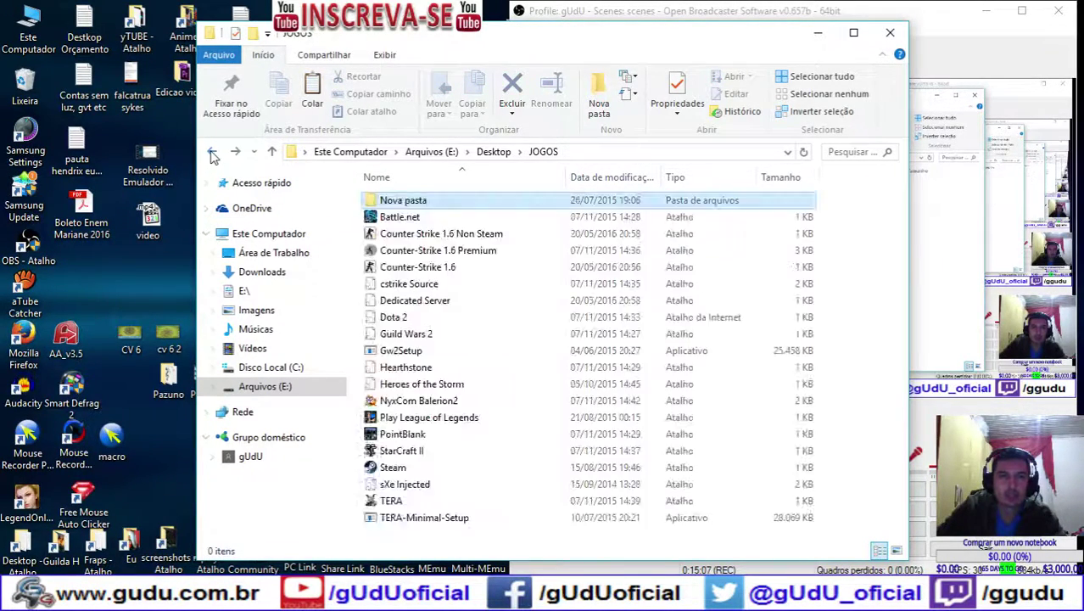
left_click(213, 153)
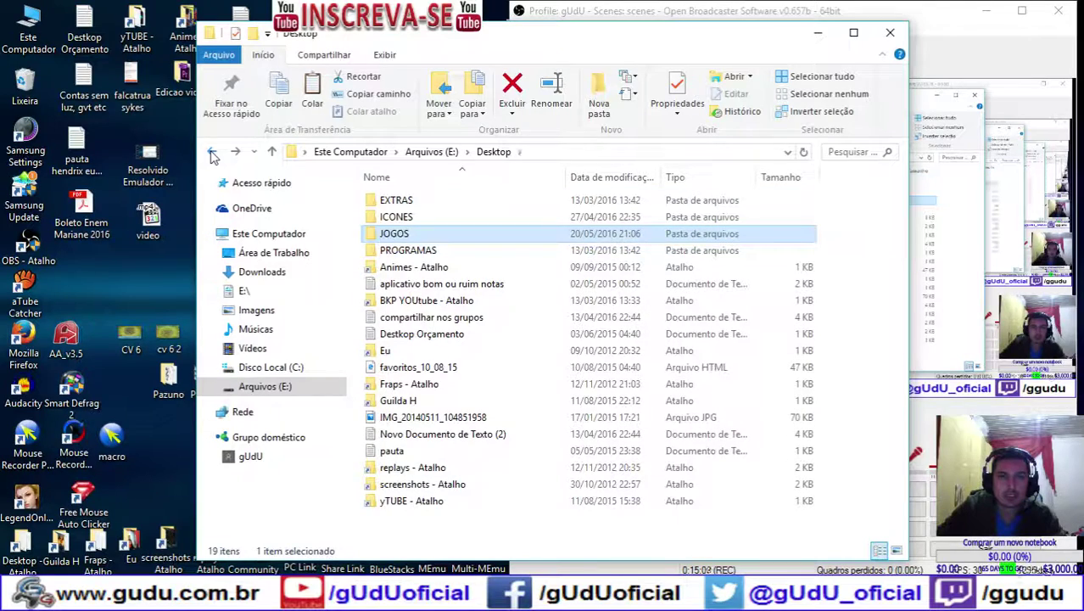
double_click(406, 200)
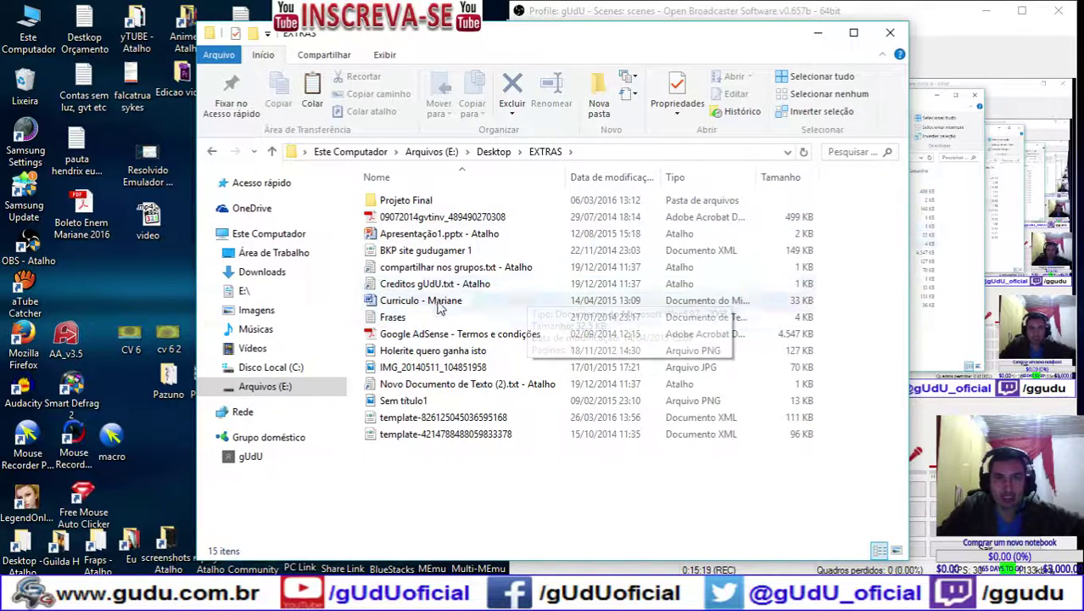
Return to the E: drive's Desktop folder, look through its ICONES subfolder, and go back to Desktop
left_click(214, 153)
double_click(394, 216)
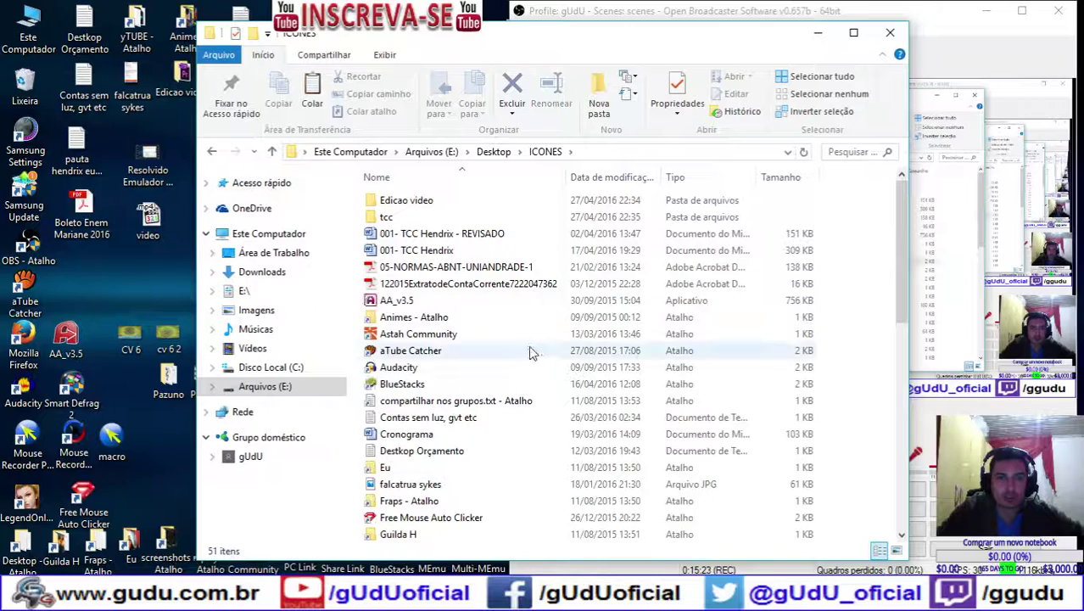
scroll(519, 348, "down", 10)
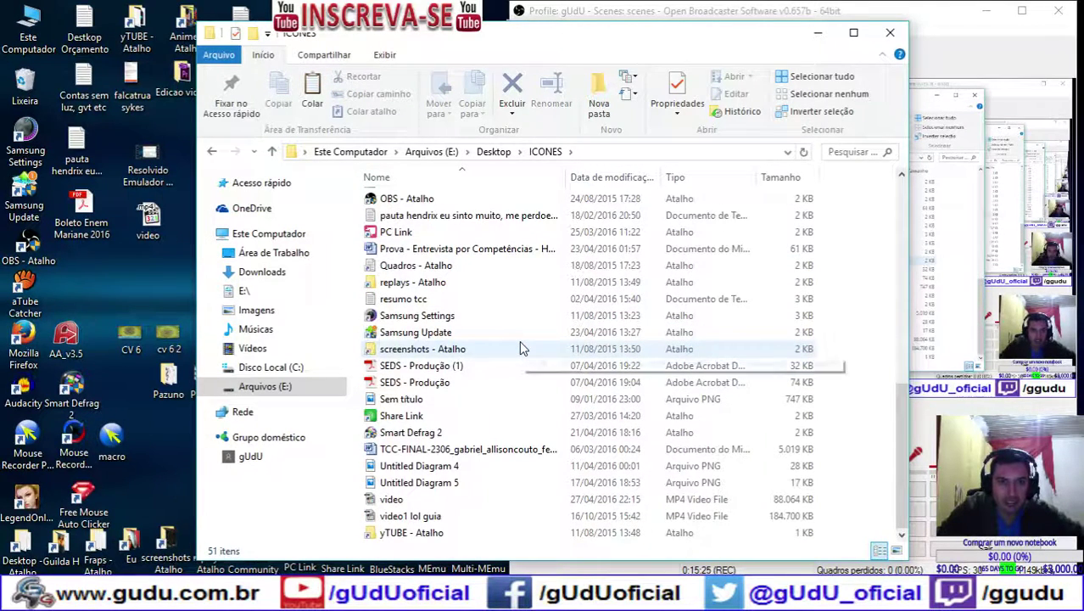
scroll(520, 342, "up", 10)
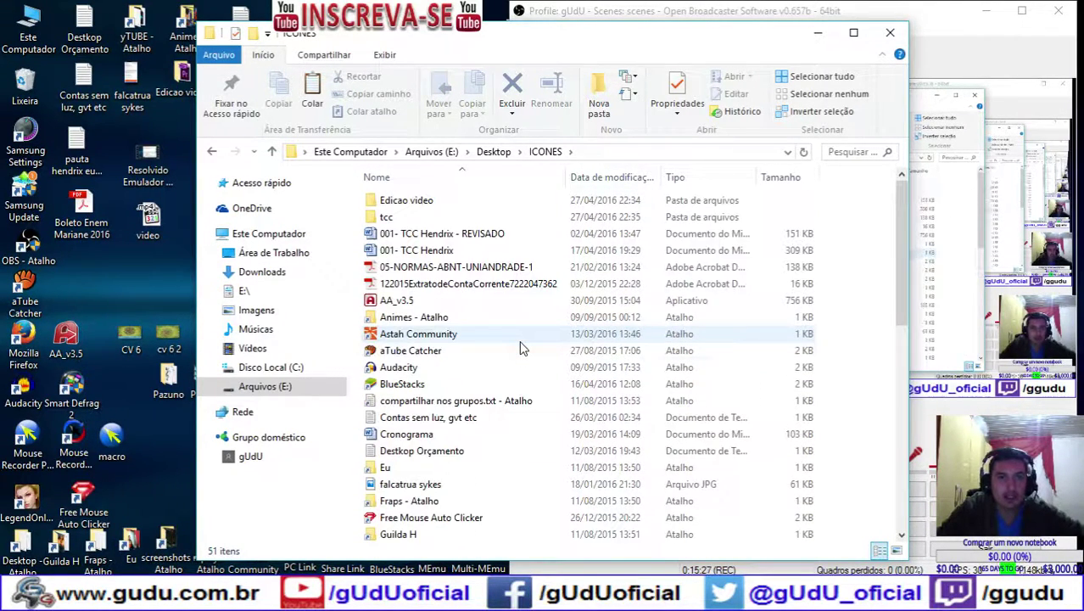
left_click(213, 151)
Check the JOGOS and PROGRAMAS subfolders in turn, returning to the Desktop folder after each
key("Down")
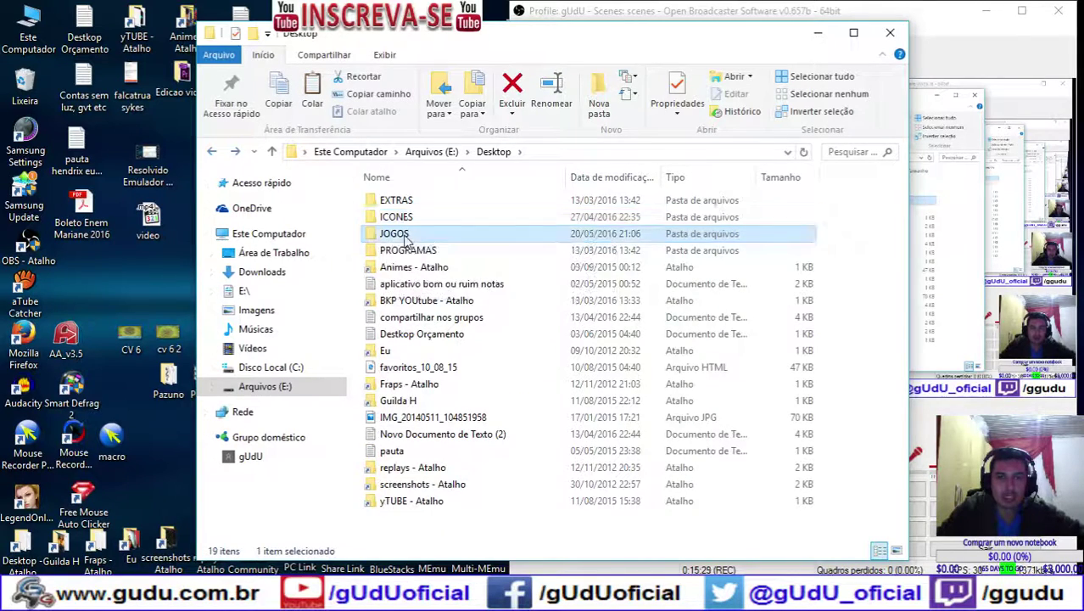
key("Return")
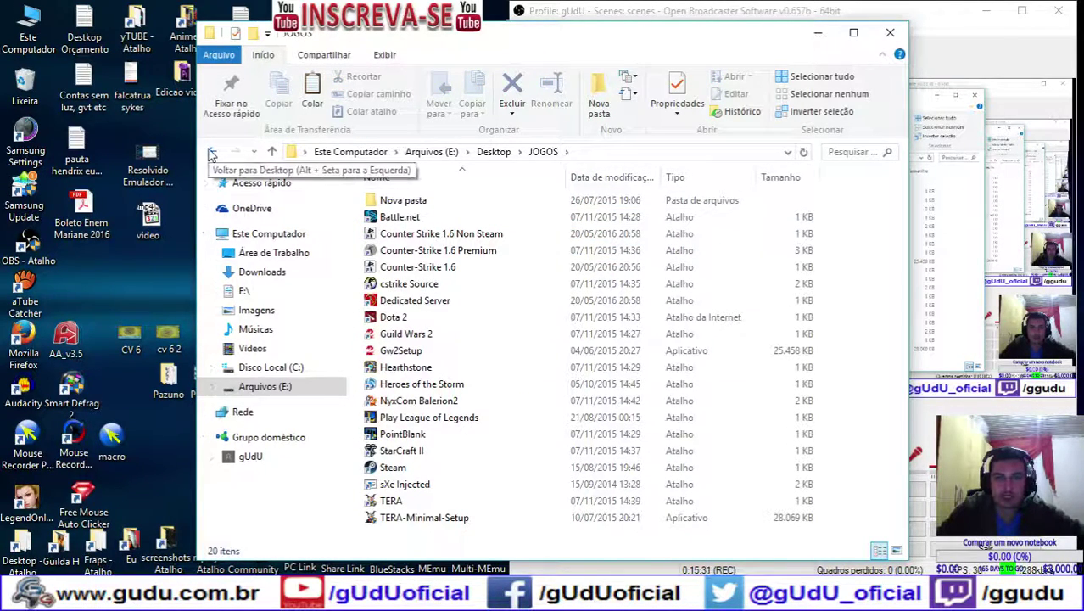
left_click(213, 152)
key("Down")
key("Return")
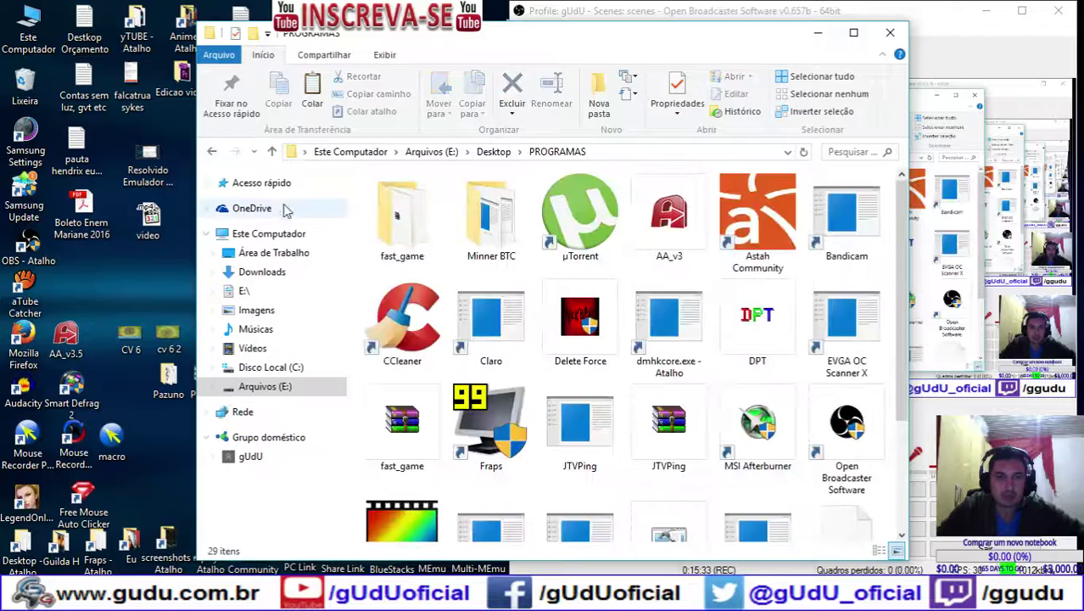
scroll(667, 330, "down", 3)
scroll(667, 331, "up", 3)
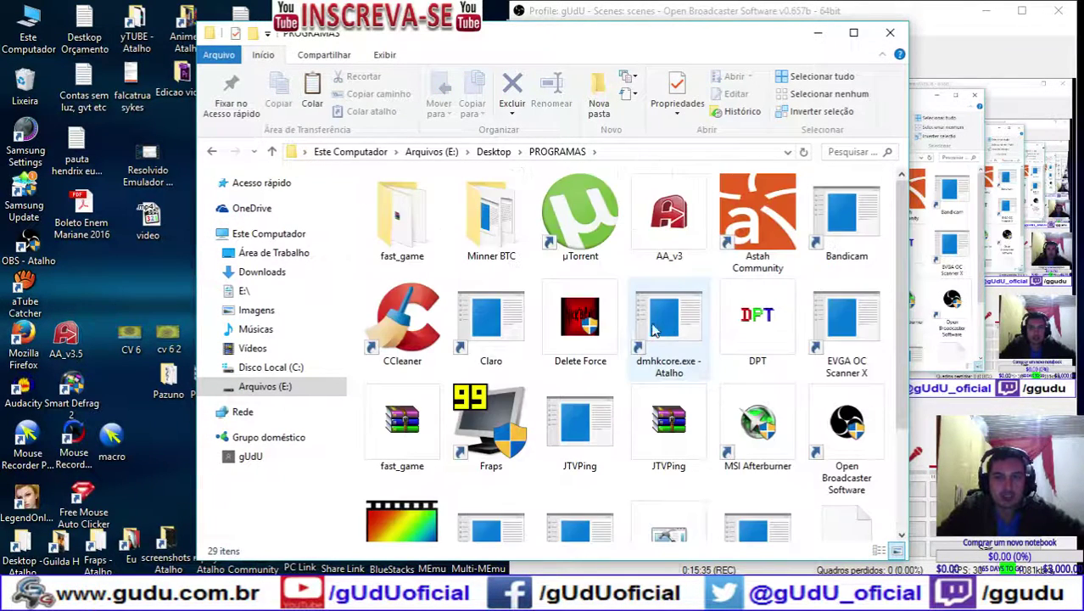
left_click(213, 152)
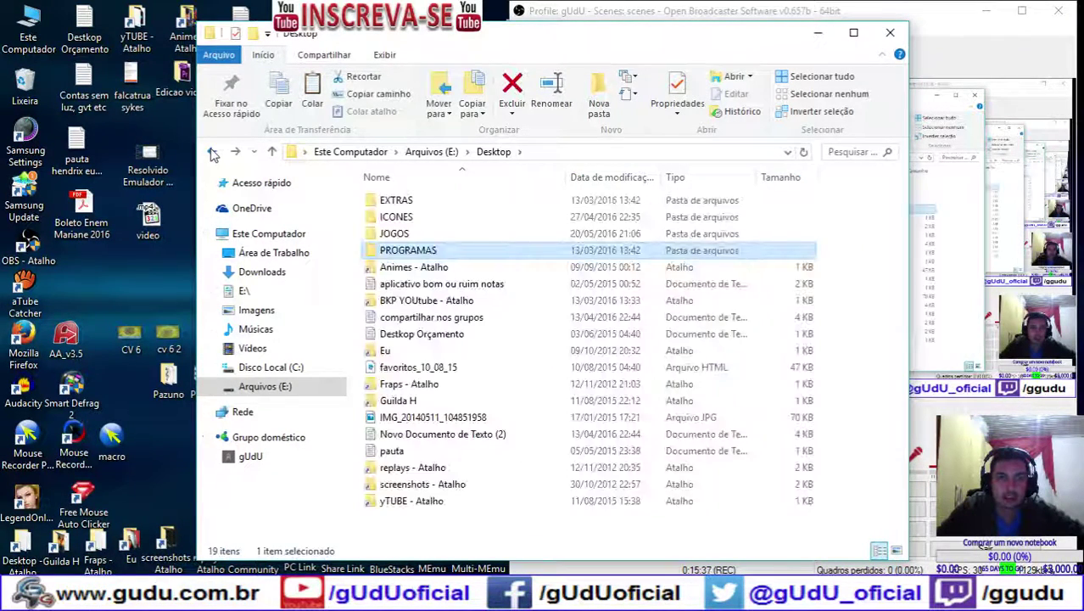
Go back through the visited folders to AppData's Roaming folder, checking its OBS subfolder on the way
left_click(213, 152)
left_click(213, 152)
left_click(213, 152)
left_click(212, 151)
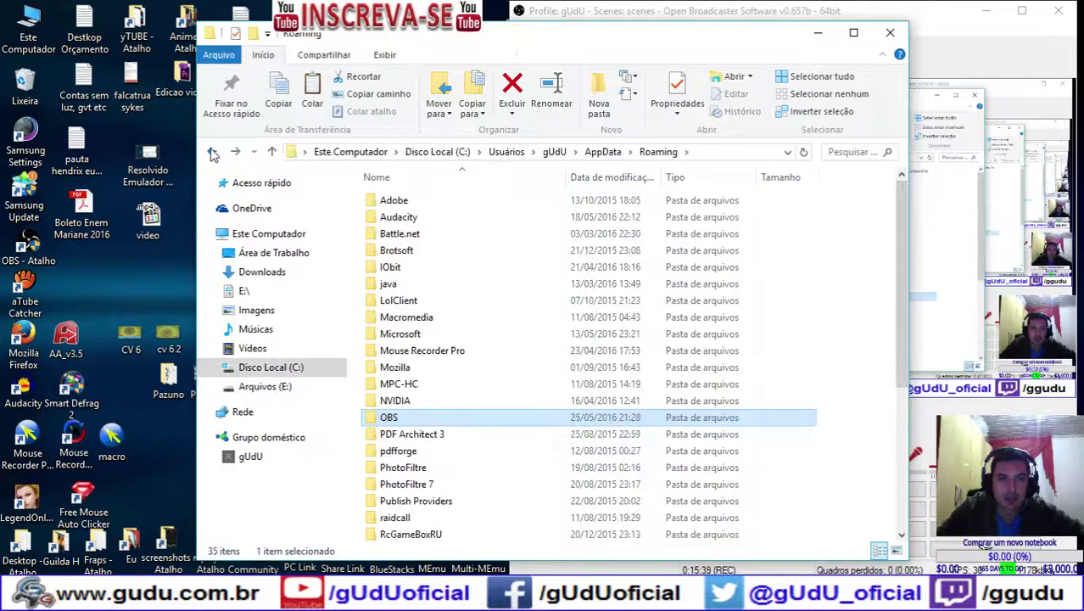
left_click(213, 152)
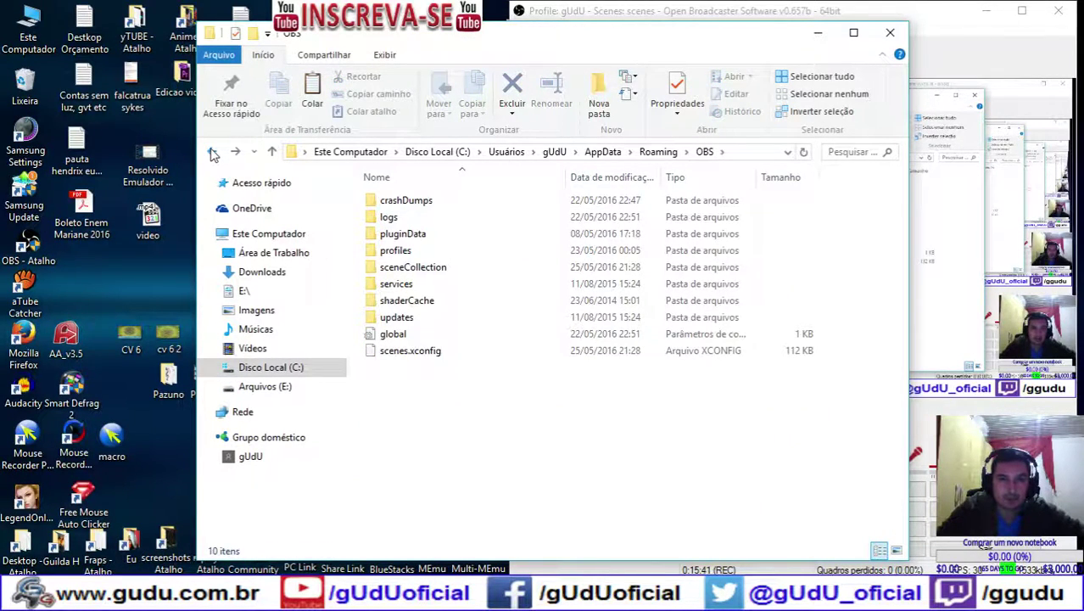
left_click(213, 152)
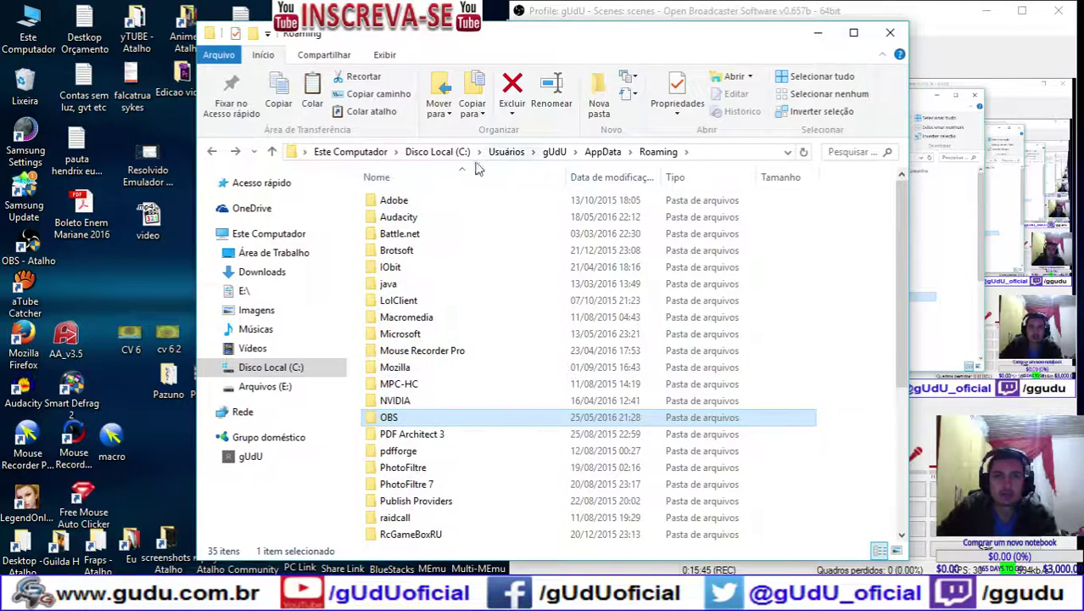
Open the OBS folder under Arquivos de Programas on the C: drive and select services.xconfig
left_click(285, 367)
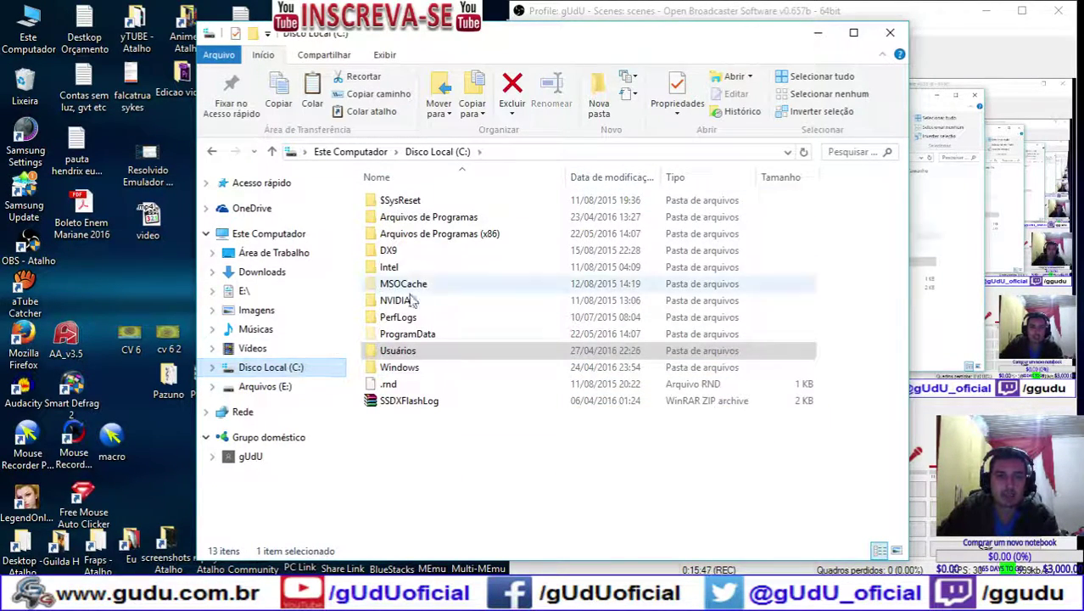
double_click(432, 217)
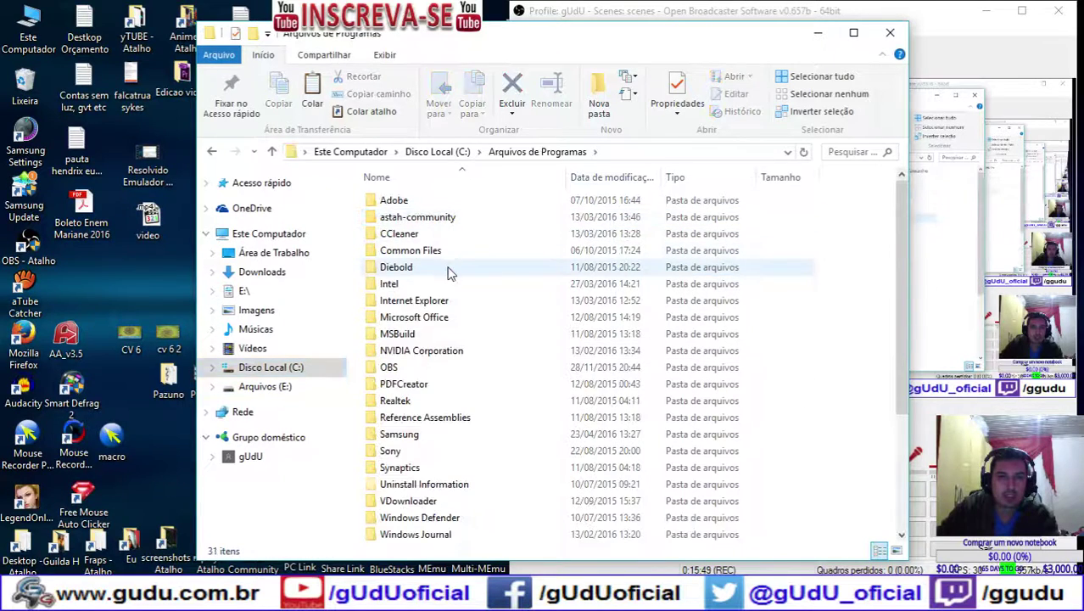
double_click(404, 351)
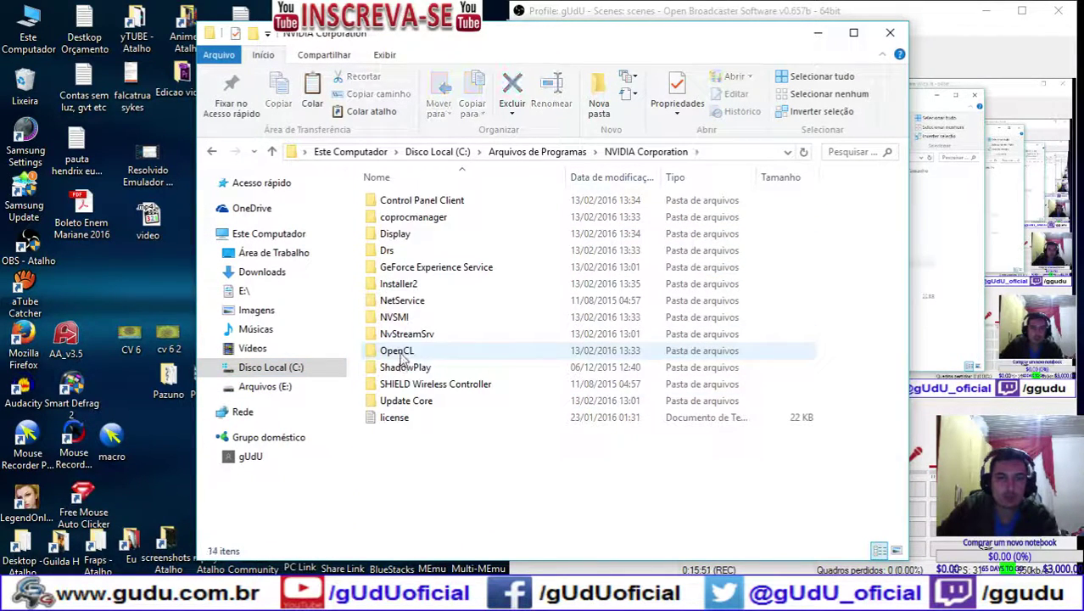
key("BackSpace")
double_click(399, 365)
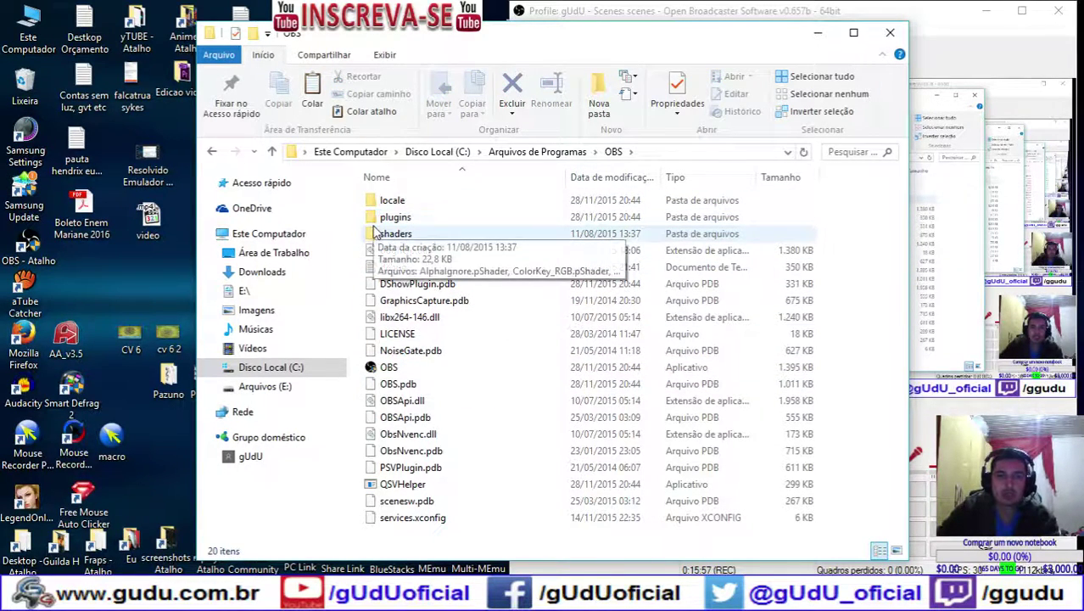
left_click(416, 517)
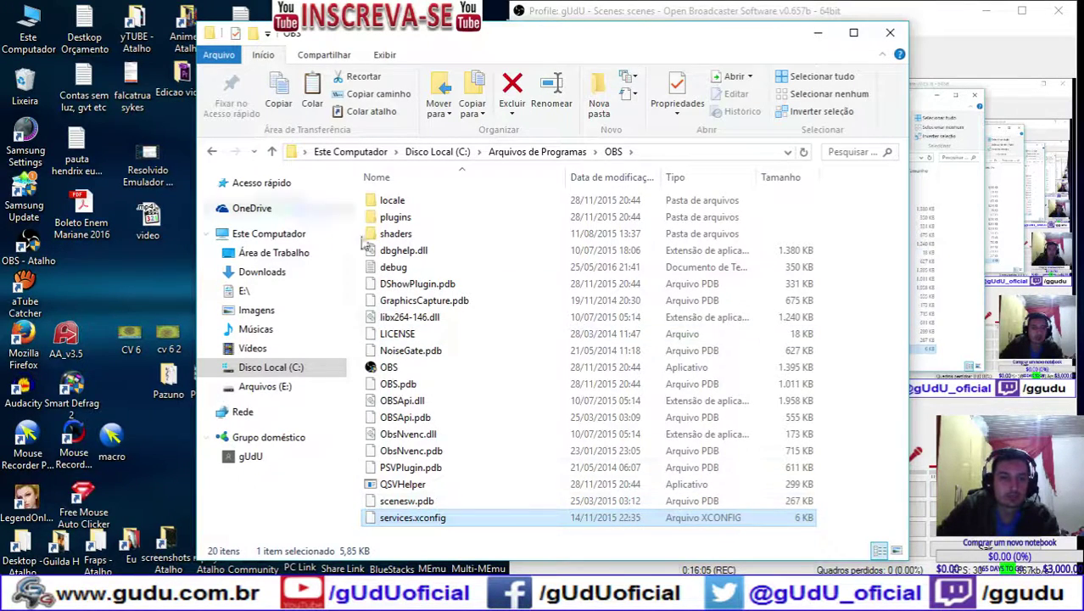
Open the OBS folder under Arquivos de Programas (x86) on the C: drive, select services.xconfig, and look over the file list
left_click(209, 153)
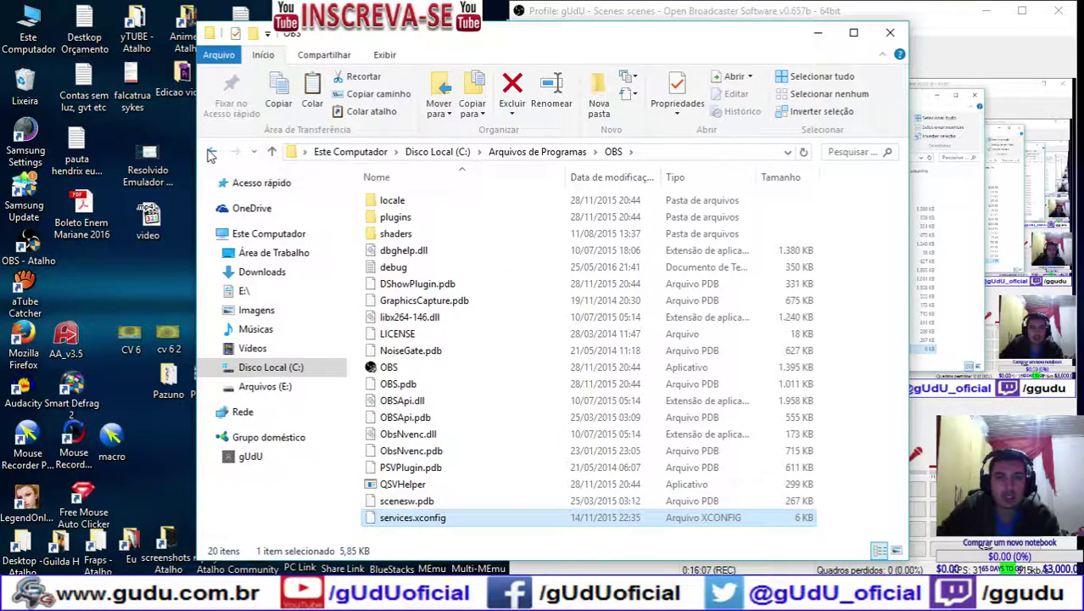
left_click(211, 154)
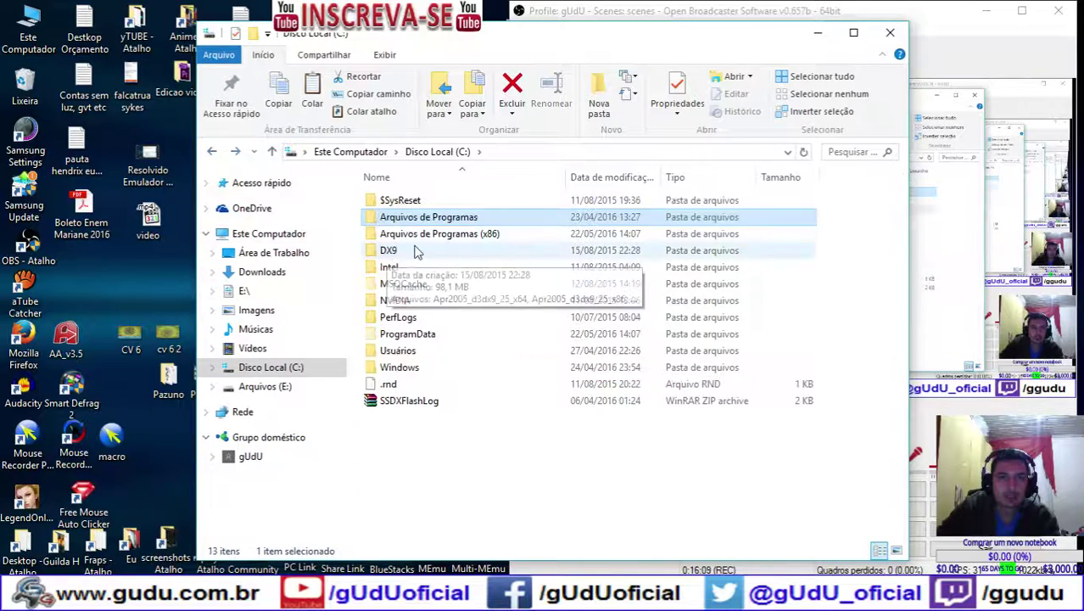
double_click(421, 244)
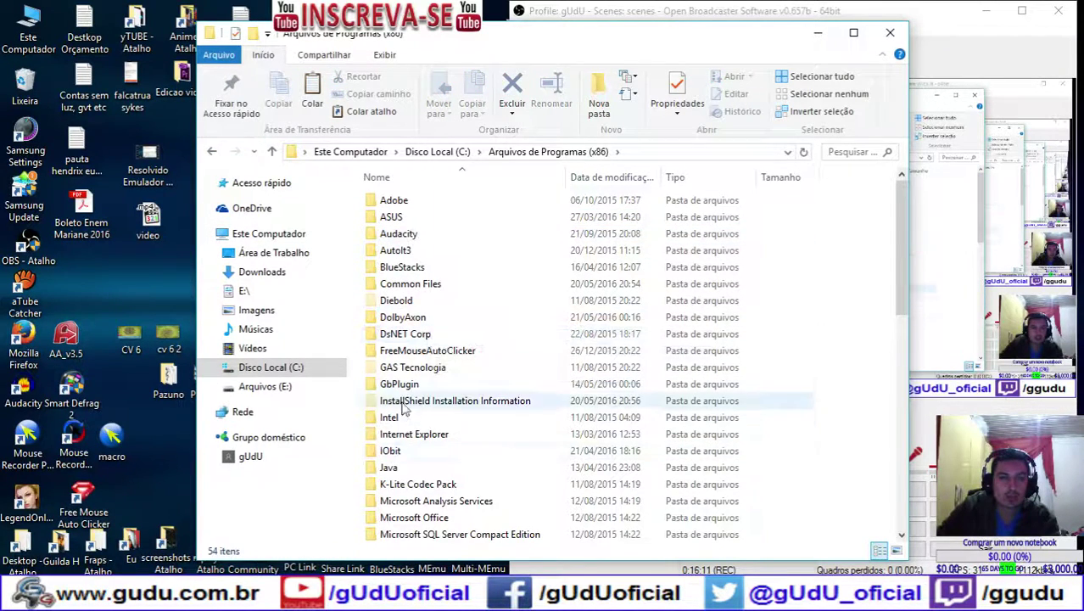
scroll(417, 374, "down", 1)
scroll(415, 374, "down", 6)
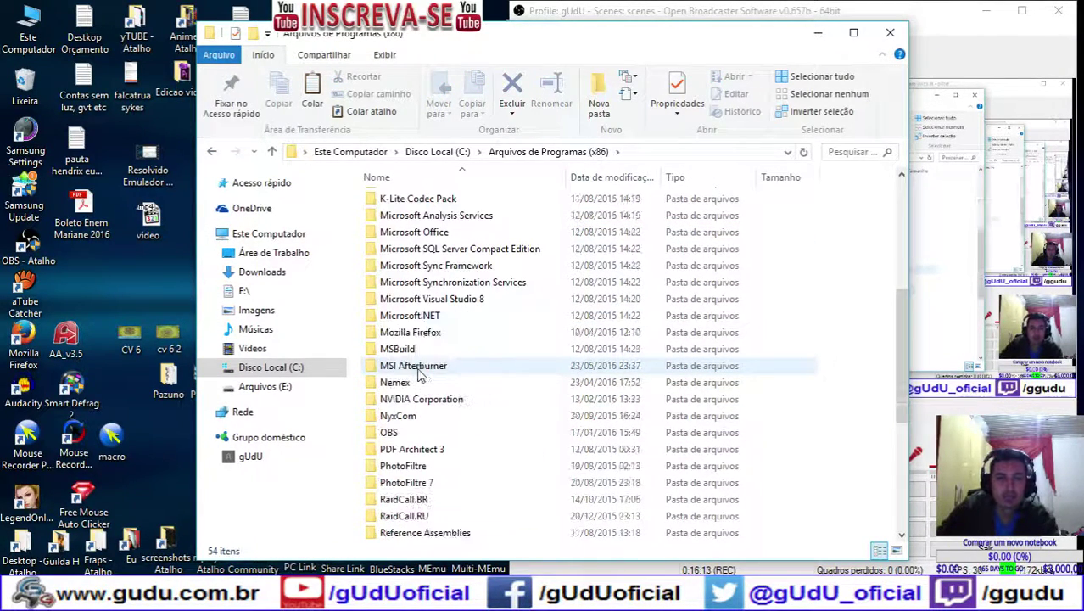
double_click(388, 382)
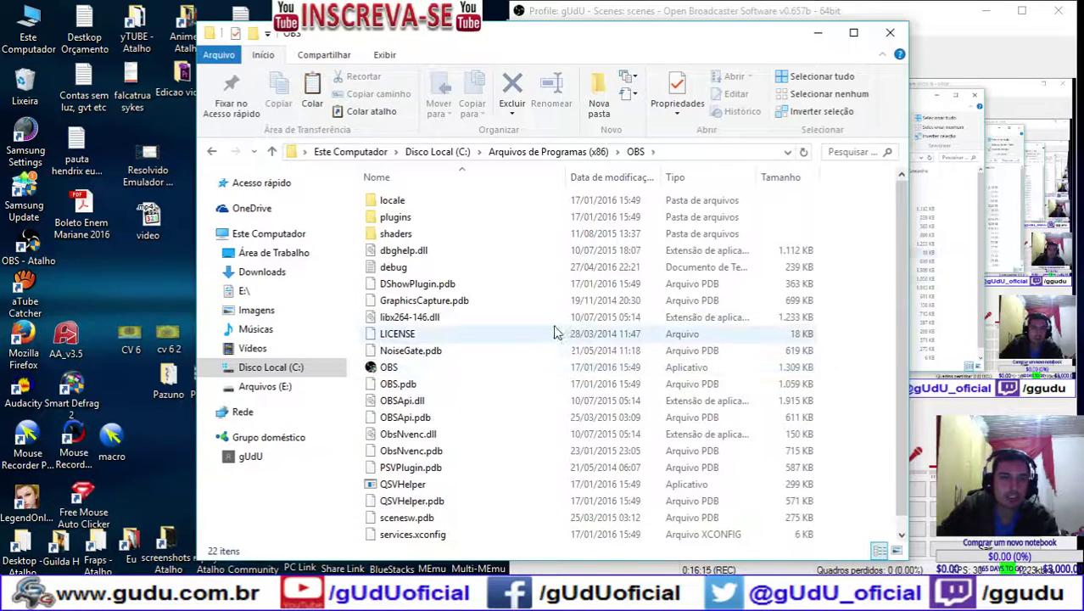
scroll(555, 331, "down", 1)
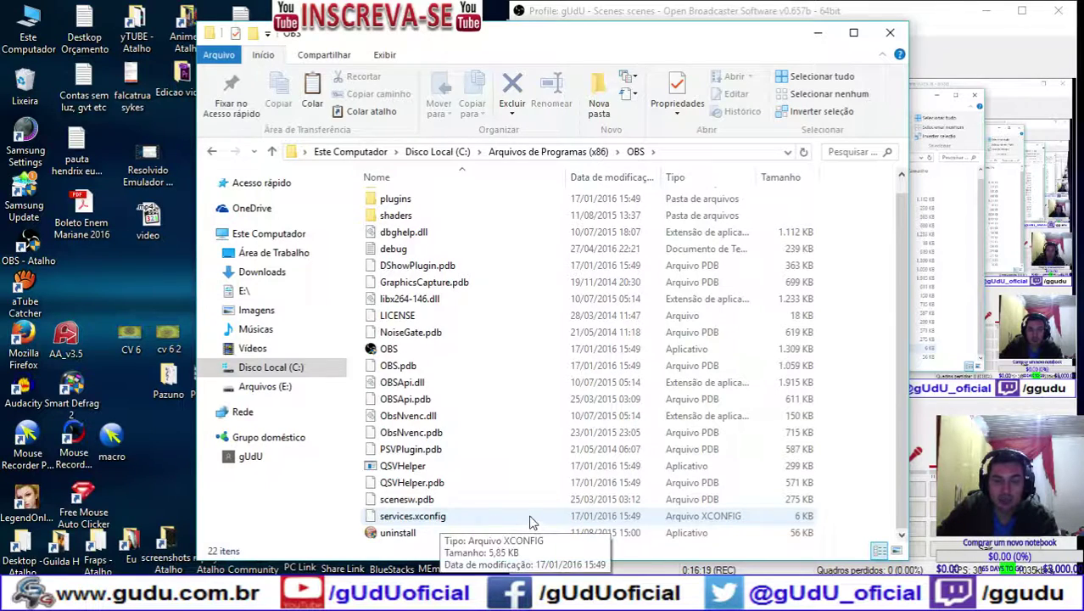
left_click(415, 515)
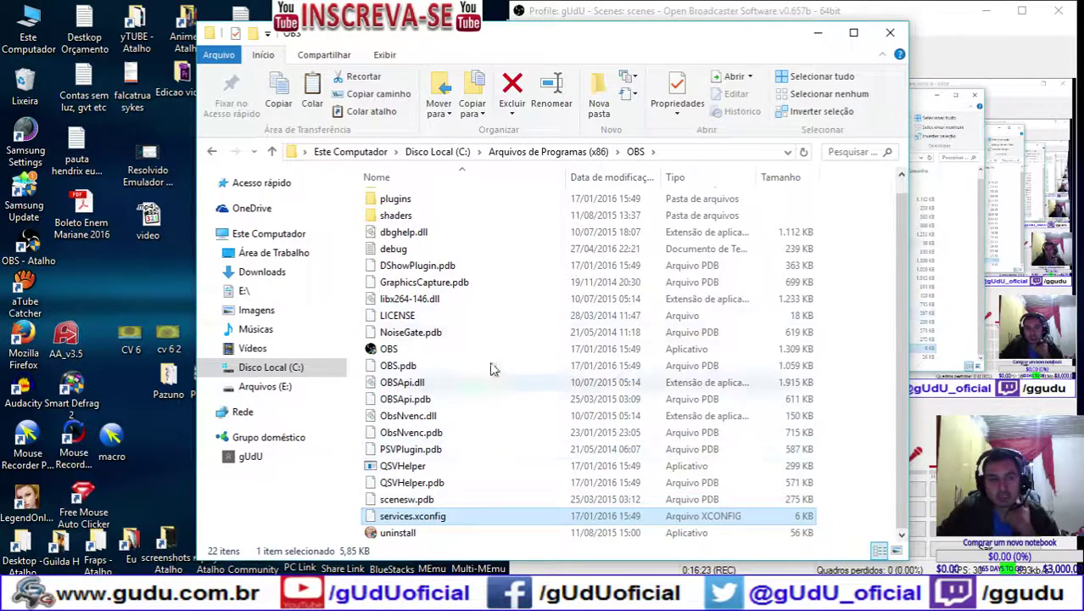
scroll(447, 449, "up", 1)
scroll(449, 204, "down", 1)
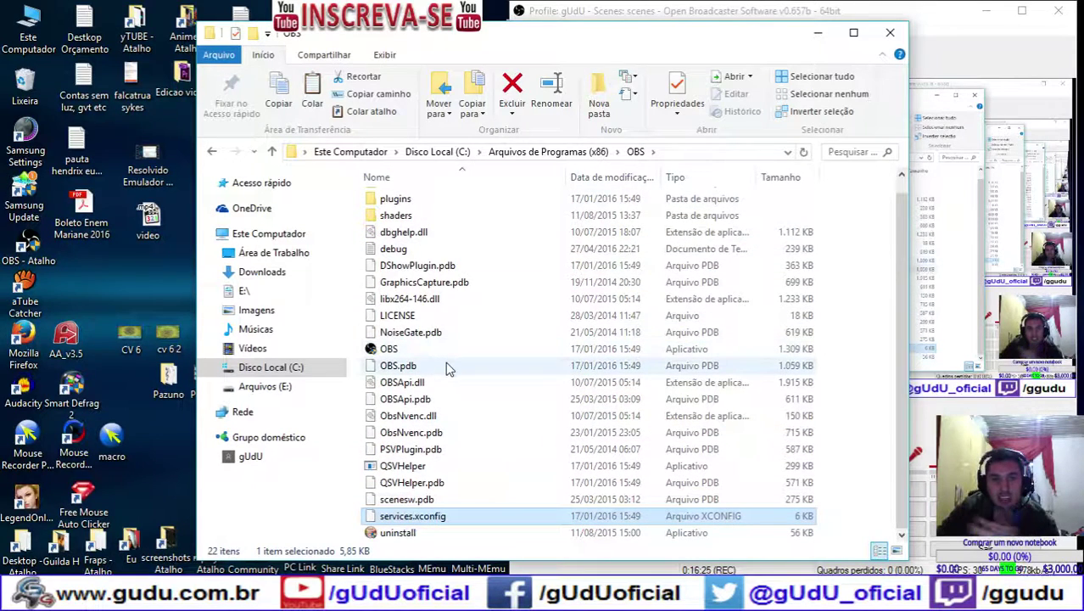
scroll(405, 280, "up", 1)
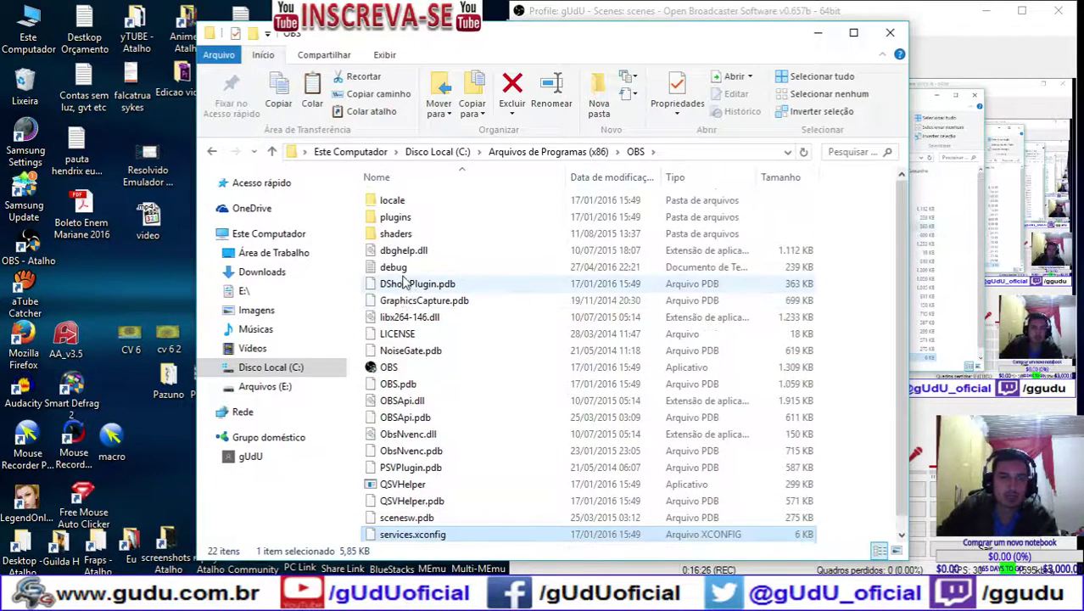
Return to the OBS folder in AppData's Roaming folder and select the profiles folder, followed by scenes.xconfig
left_click(212, 153)
left_click(212, 152)
left_click(212, 153)
left_click(212, 153)
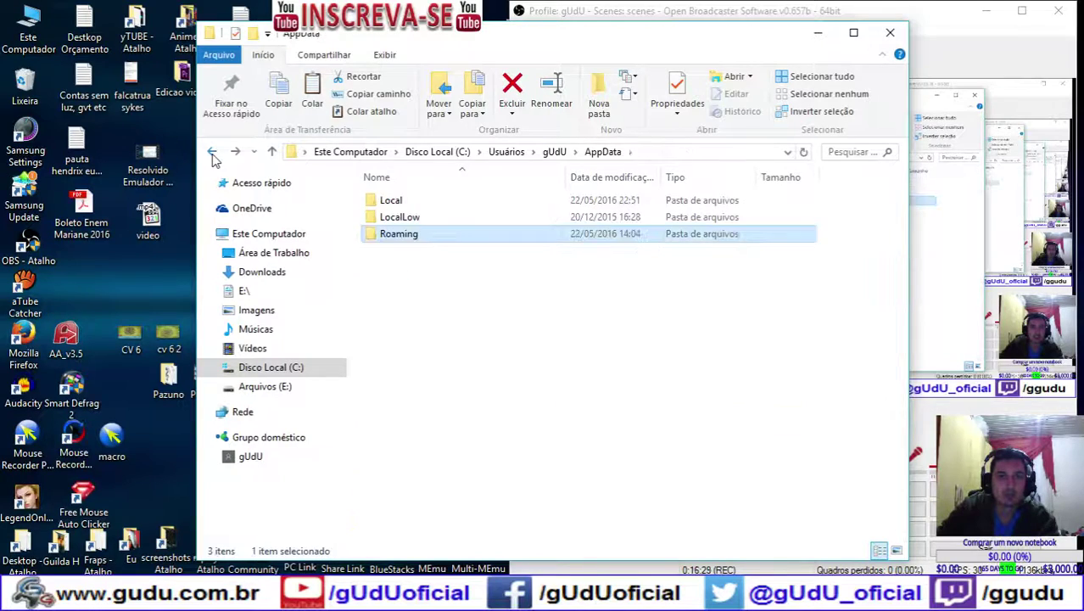
left_click(212, 153)
left_click(237, 153)
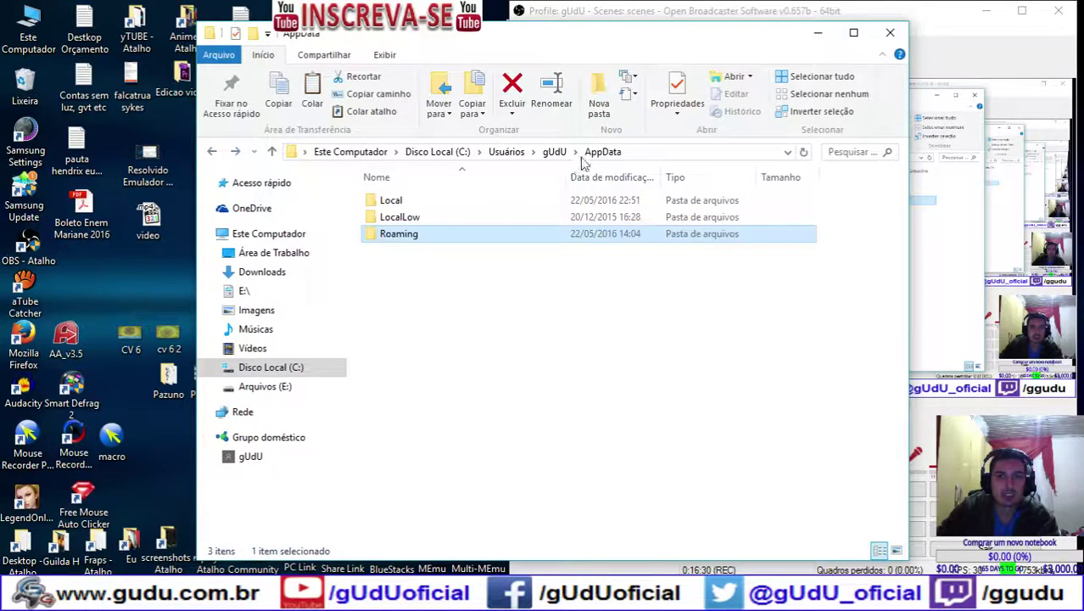
double_click(410, 241)
double_click(407, 424)
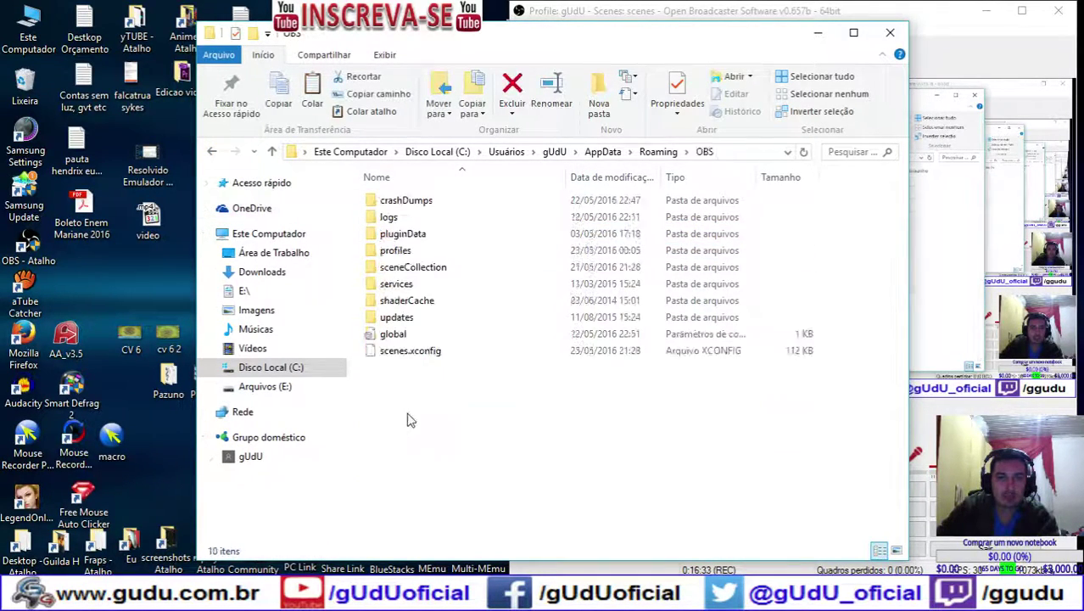
left_click(410, 253)
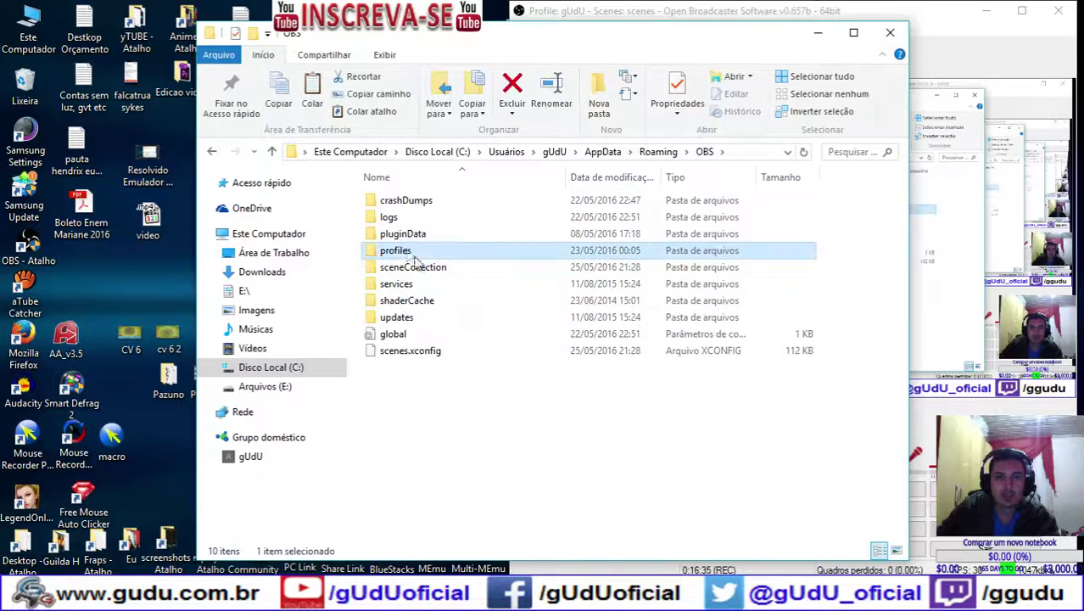
left_click(407, 353)
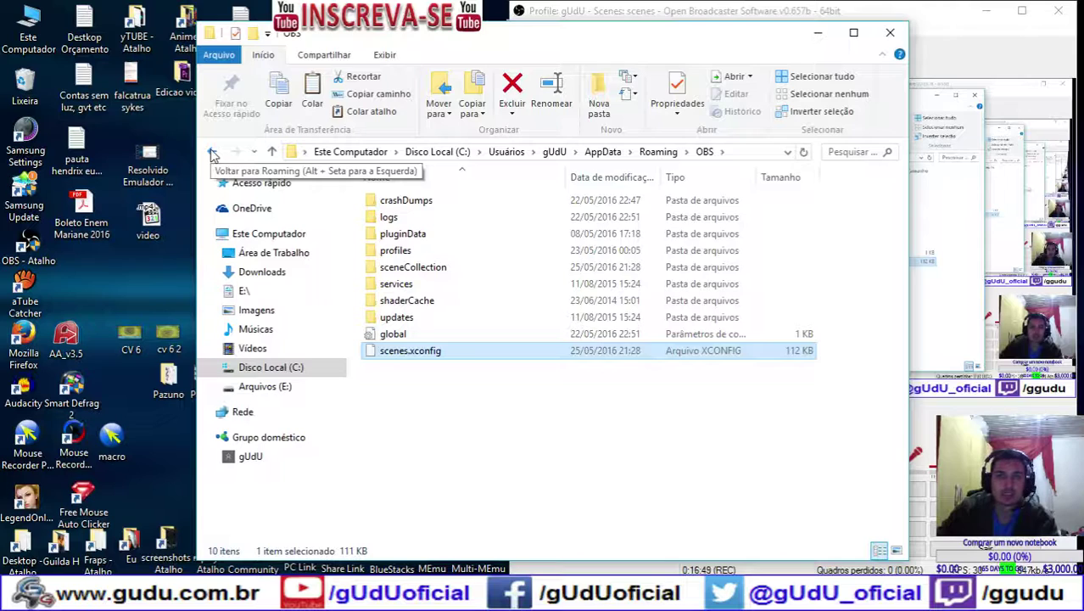
Reopen the OBS folder under Arquivos de Programas (x86) and select scenesw.pdb, followed by services.xconfig
left_click(284, 368)
double_click(417, 234)
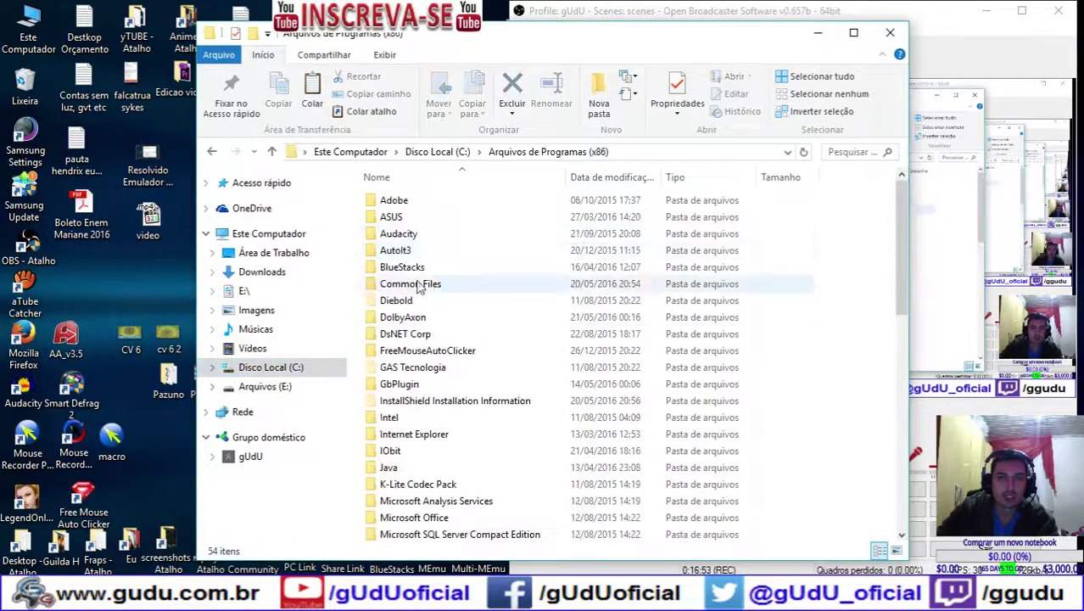
scroll(411, 381, "down", 5)
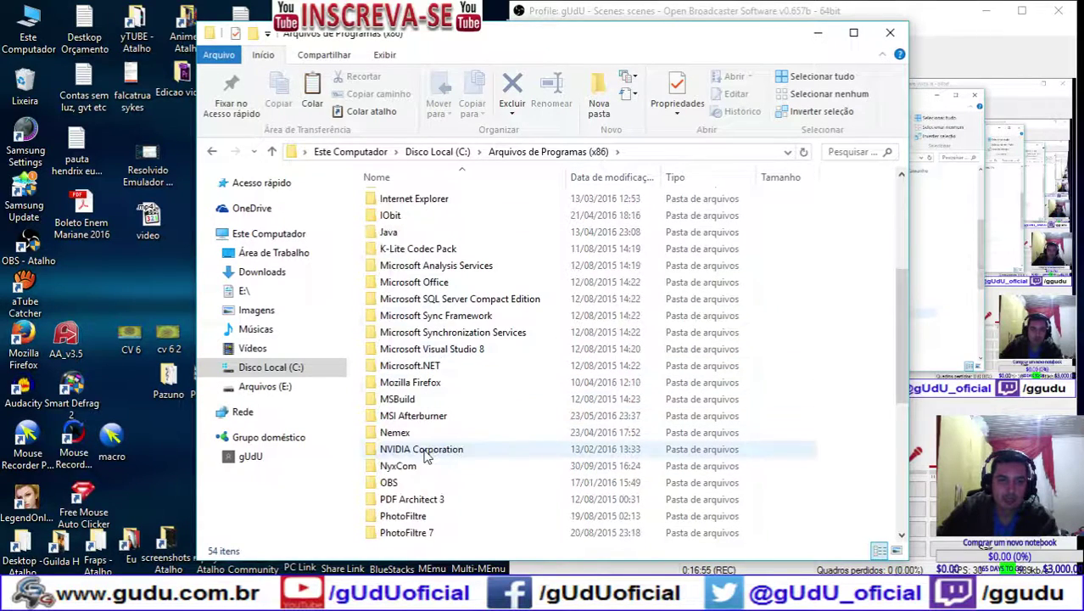
double_click(391, 481)
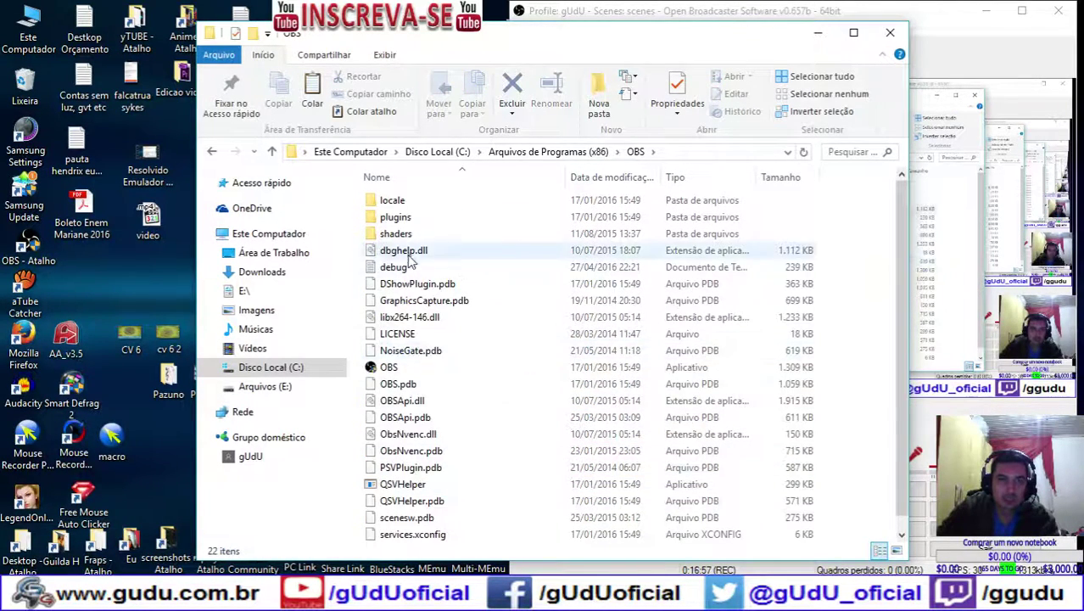
scroll(433, 289, "down", 1)
left_click(399, 500)
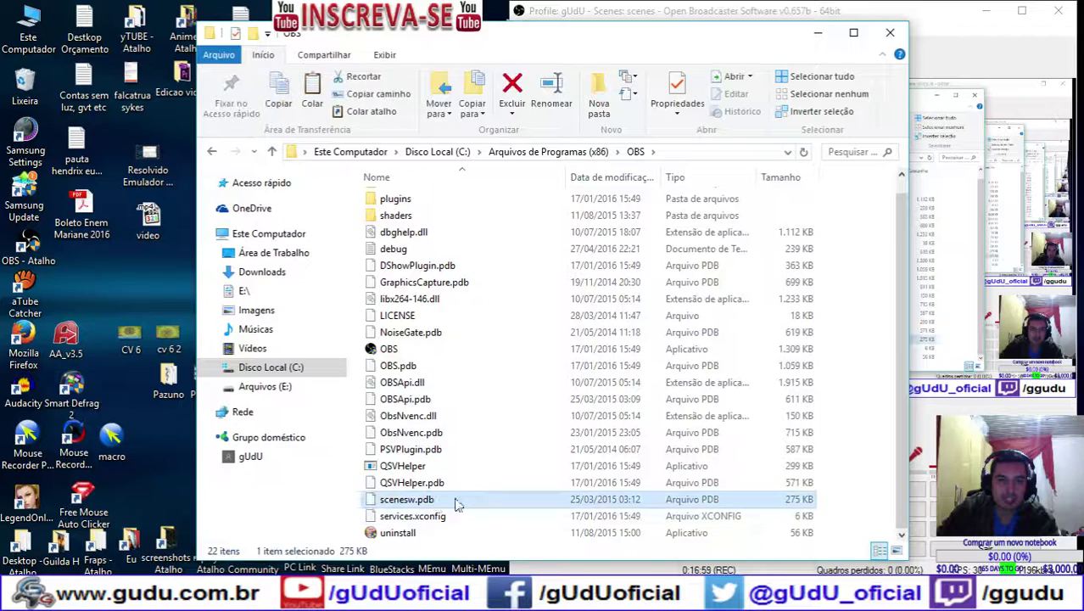
left_click(411, 516)
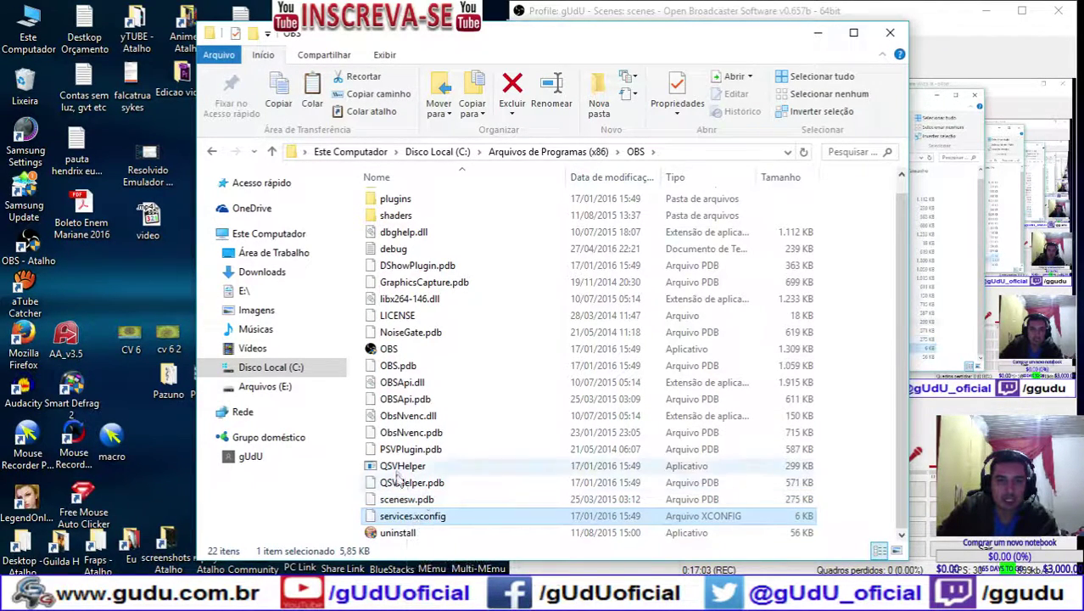
Return to the C: drive and open the OBS folder under Arquivos de Programas to view its contents
scroll(465, 424, "up", 1)
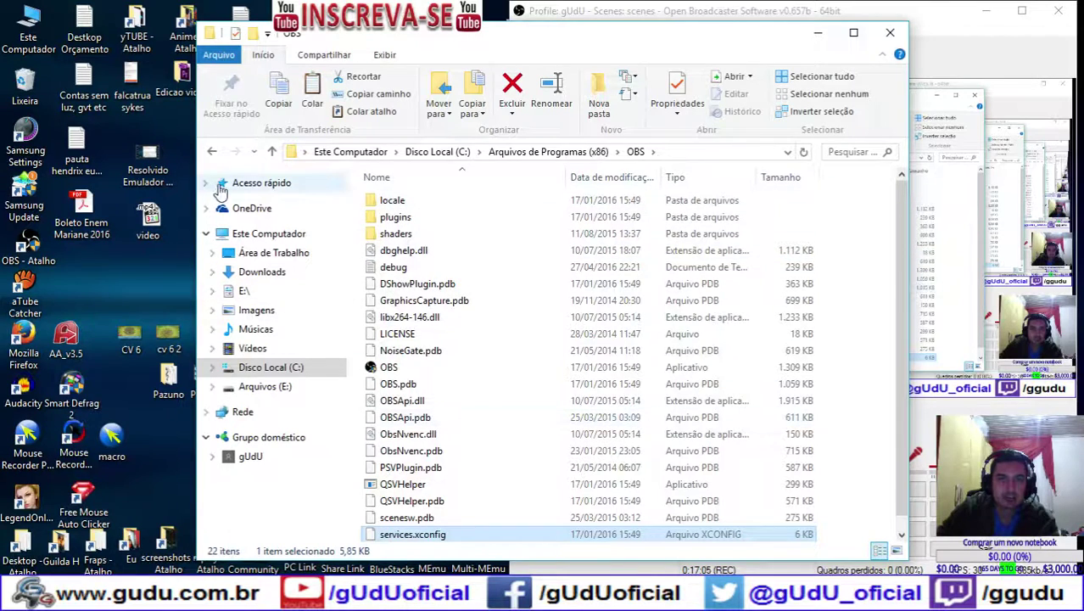
left_click(211, 152)
left_click(271, 152)
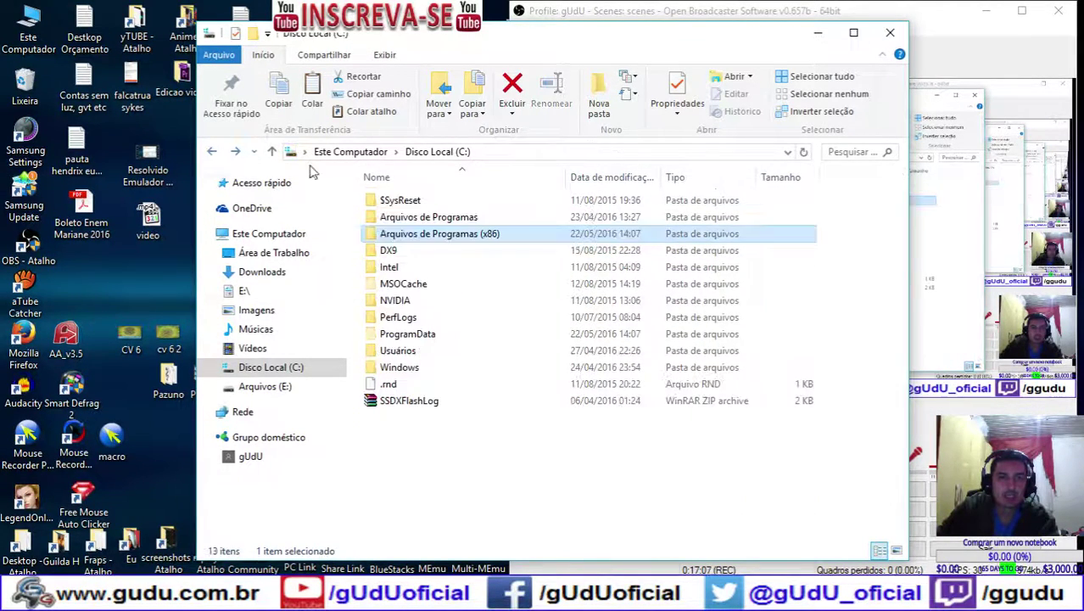
double_click(429, 218)
scroll(449, 280, "down", 4)
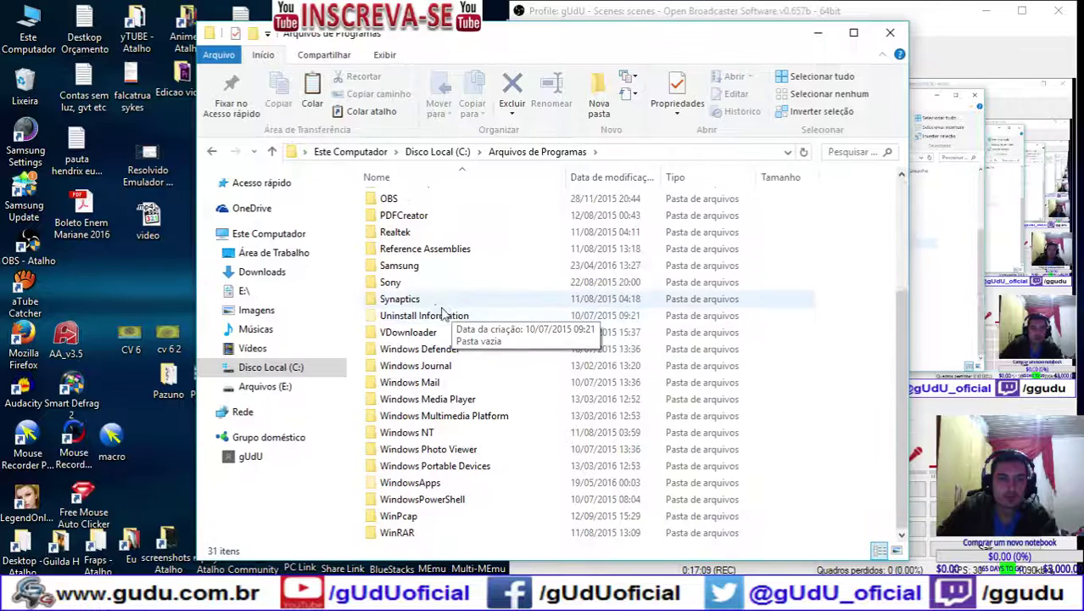
left_click(405, 200)
double_click(405, 202)
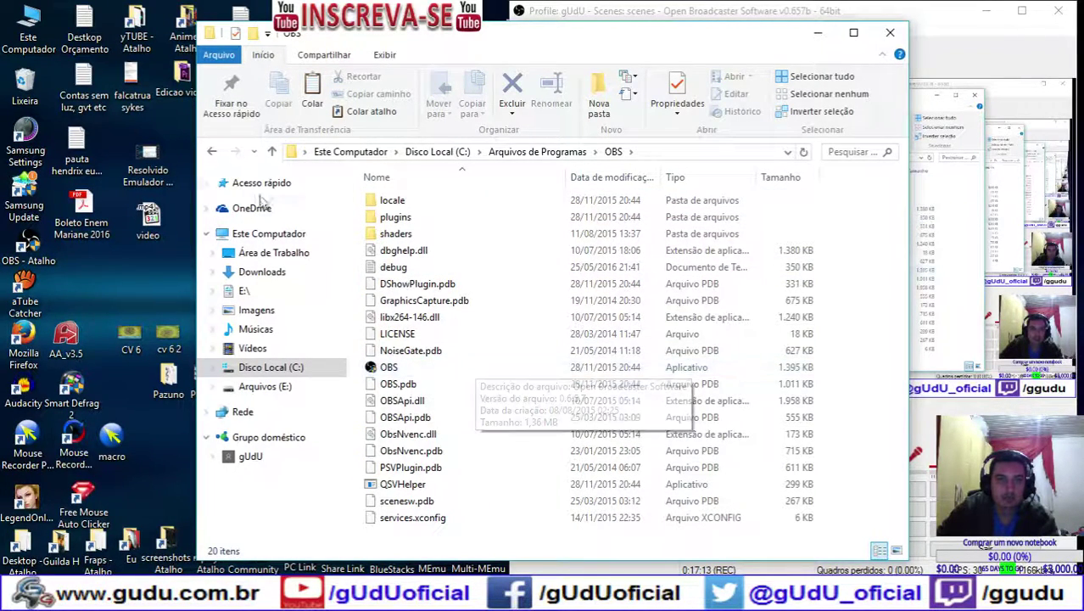
Open the OBS molduras folder inside Guilda H on the E: drive and paste the copied OBS folder there
left_click(264, 387)
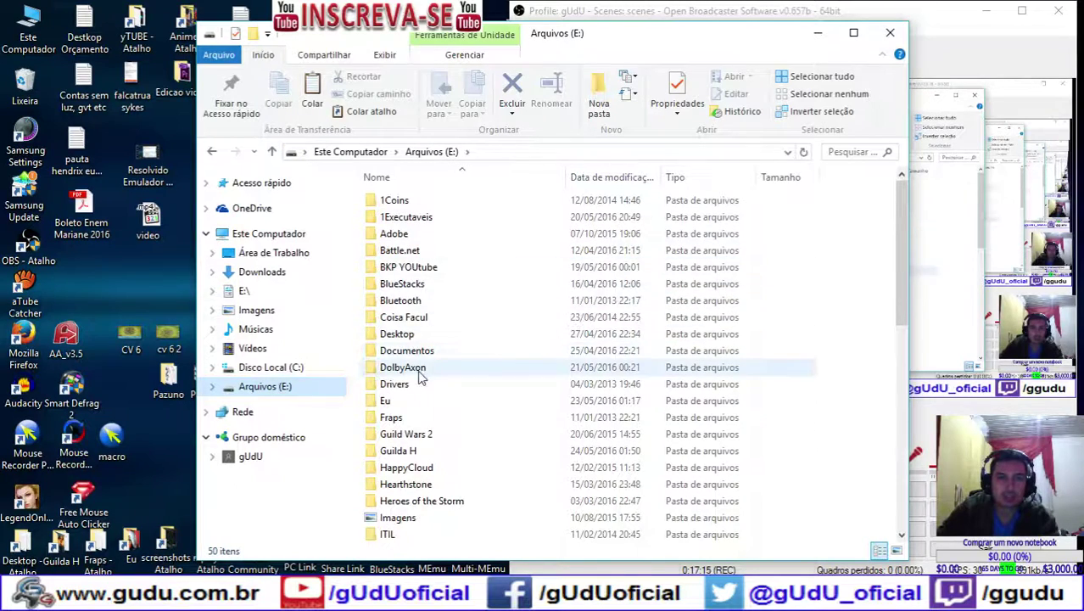
double_click(429, 452)
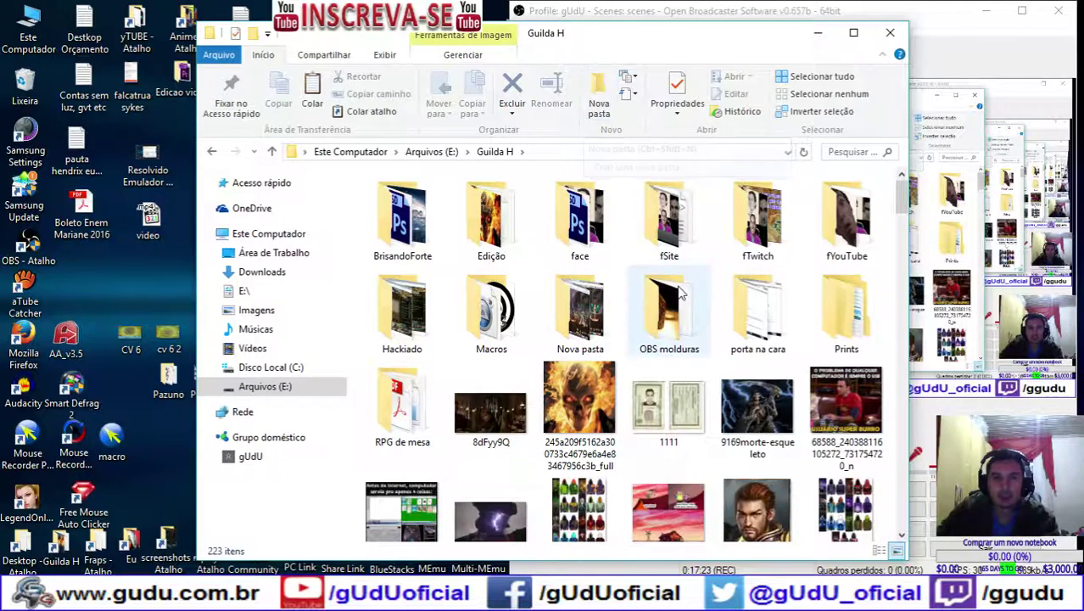
double_click(674, 309)
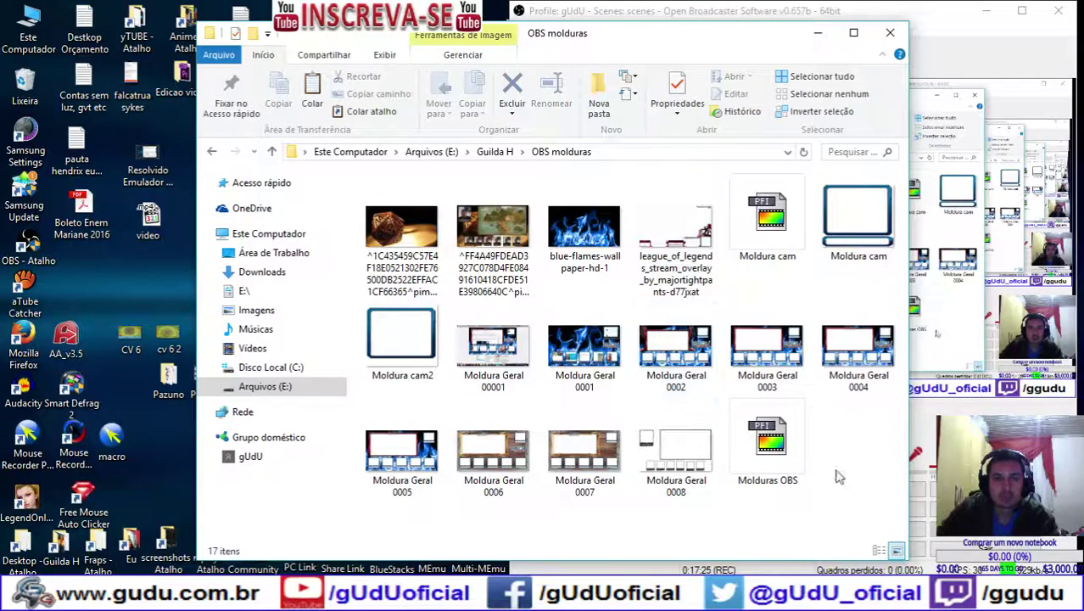
left_click(212, 152)
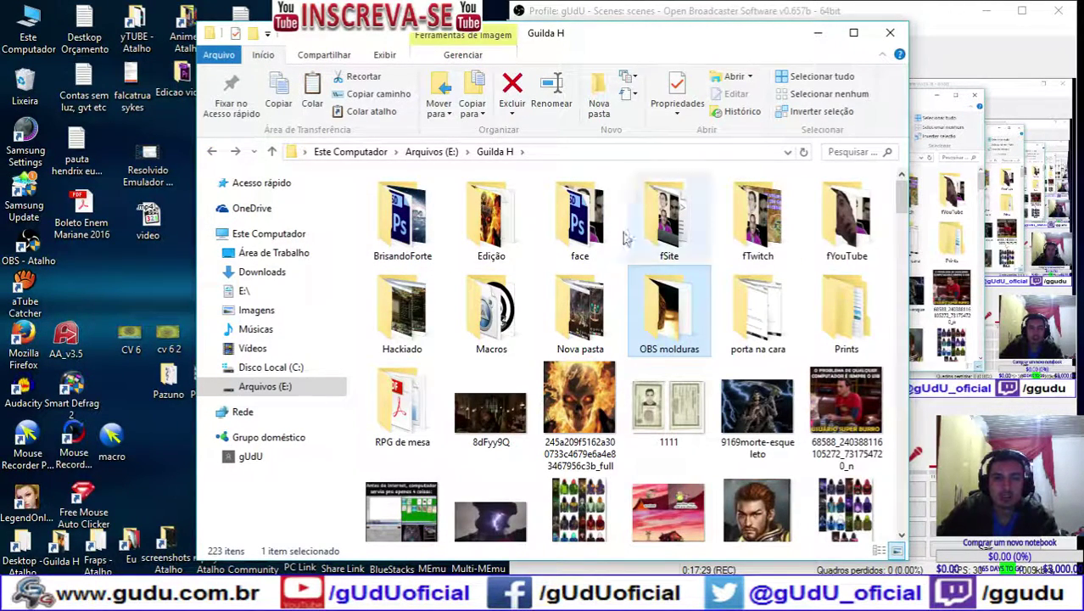
double_click(671, 319)
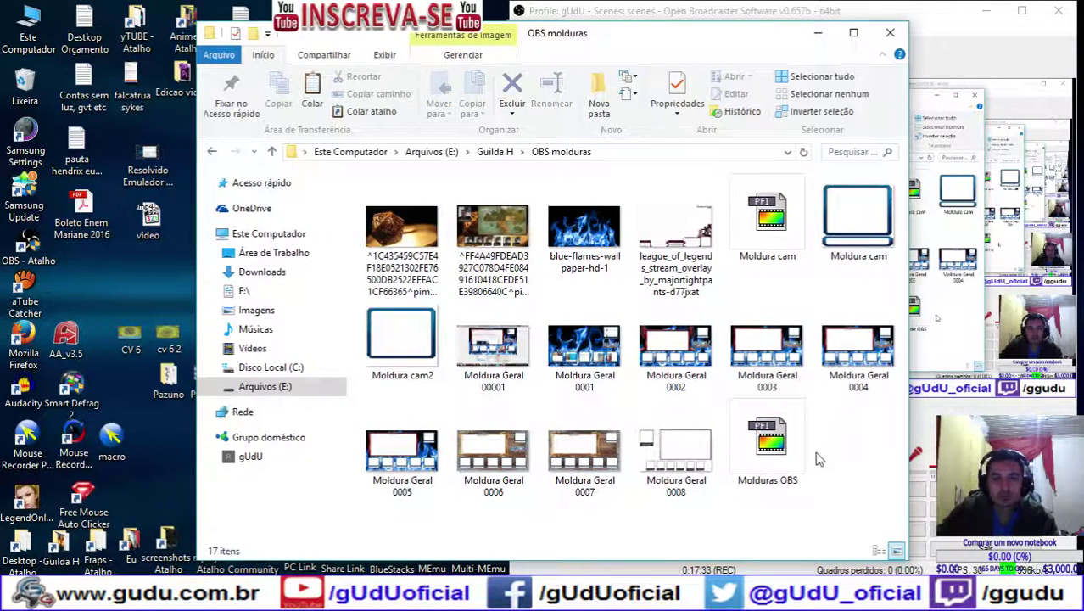
key("ctrl+v")
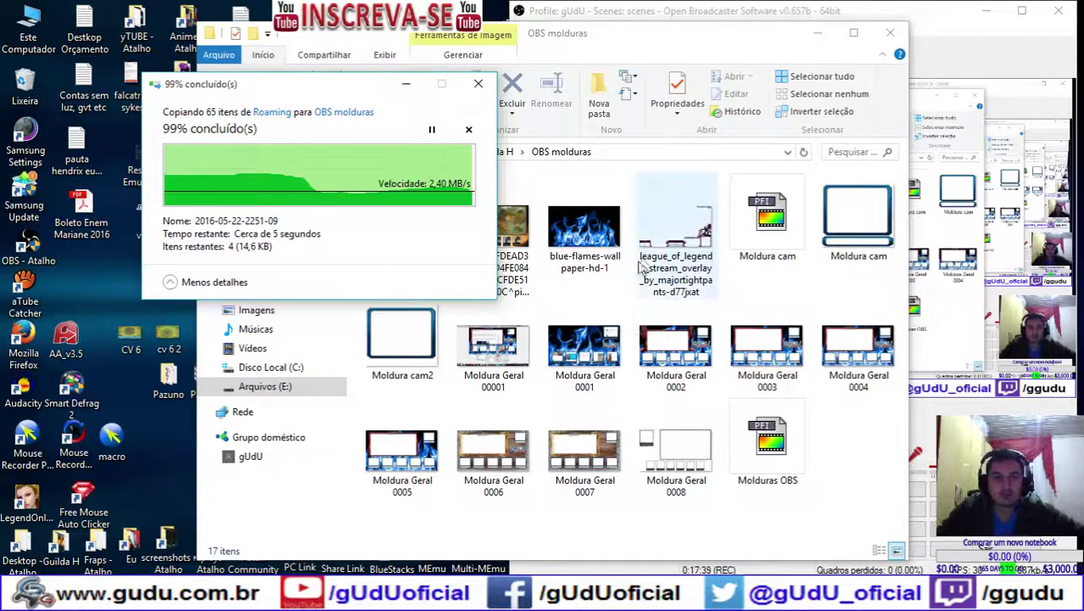
key("shift+Tab")
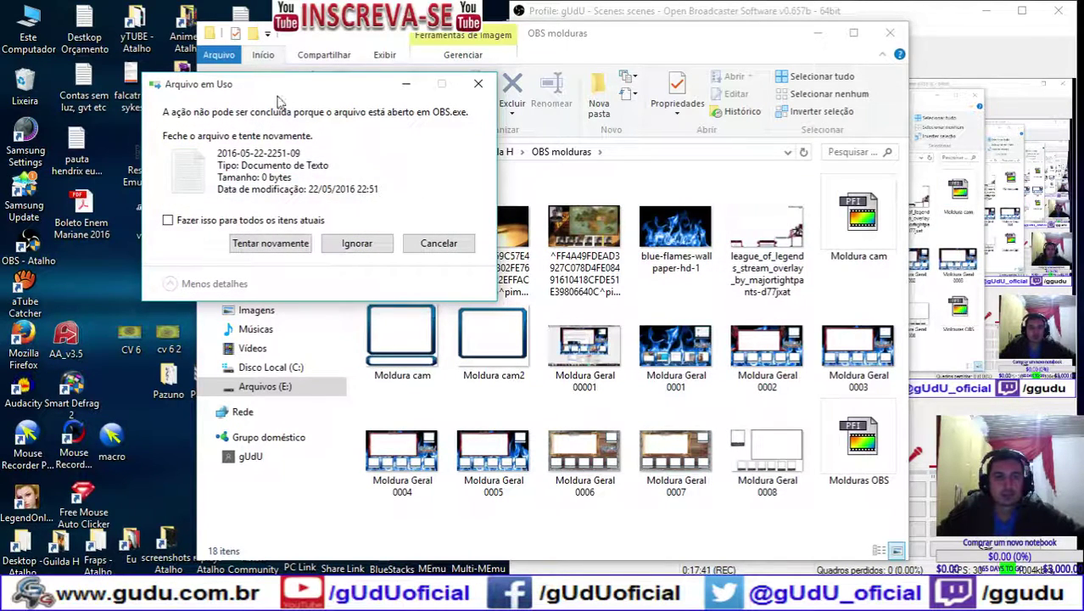
left_click_drag(283, 83, 741, 61)
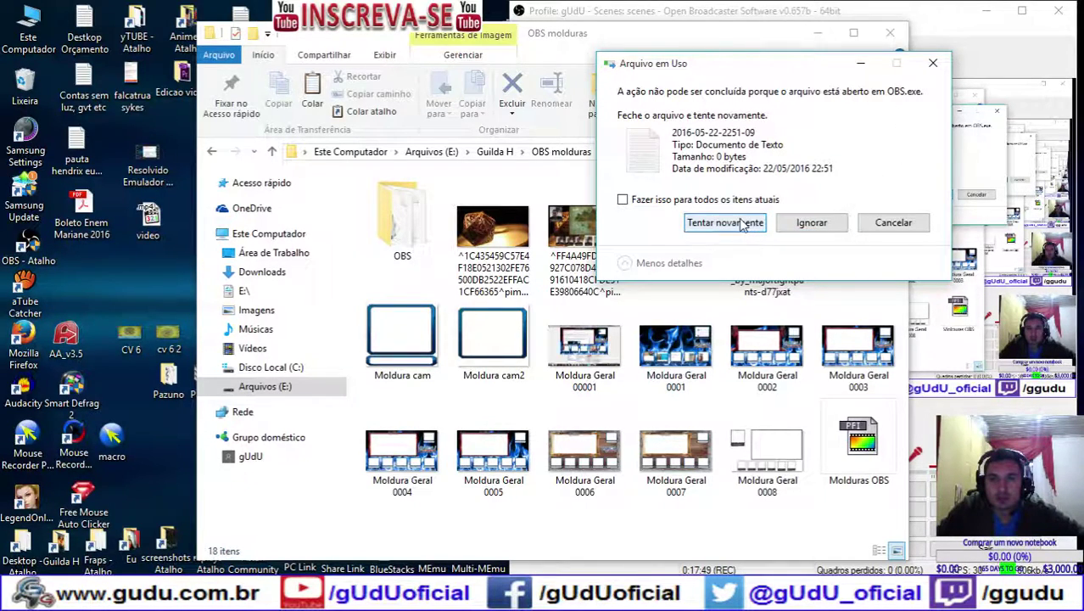
double_click(424, 228)
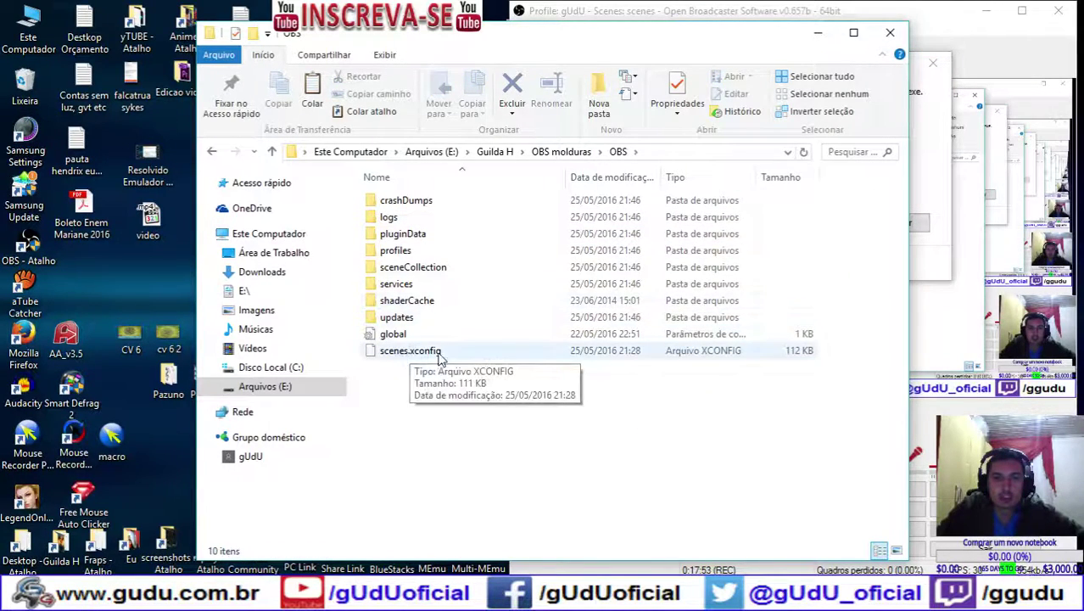
left_click(921, 178)
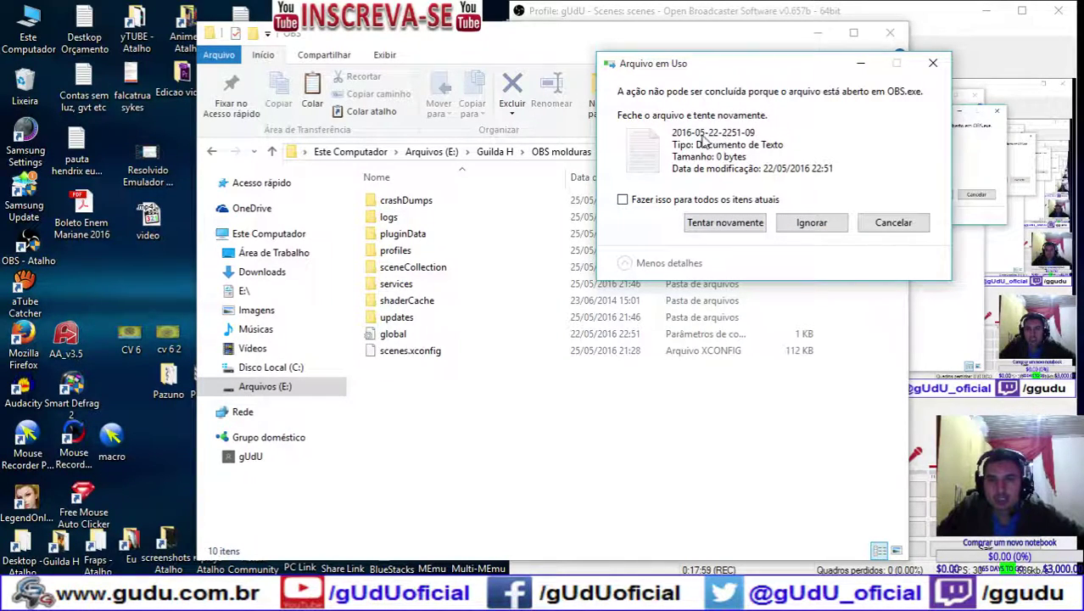
left_click(811, 222)
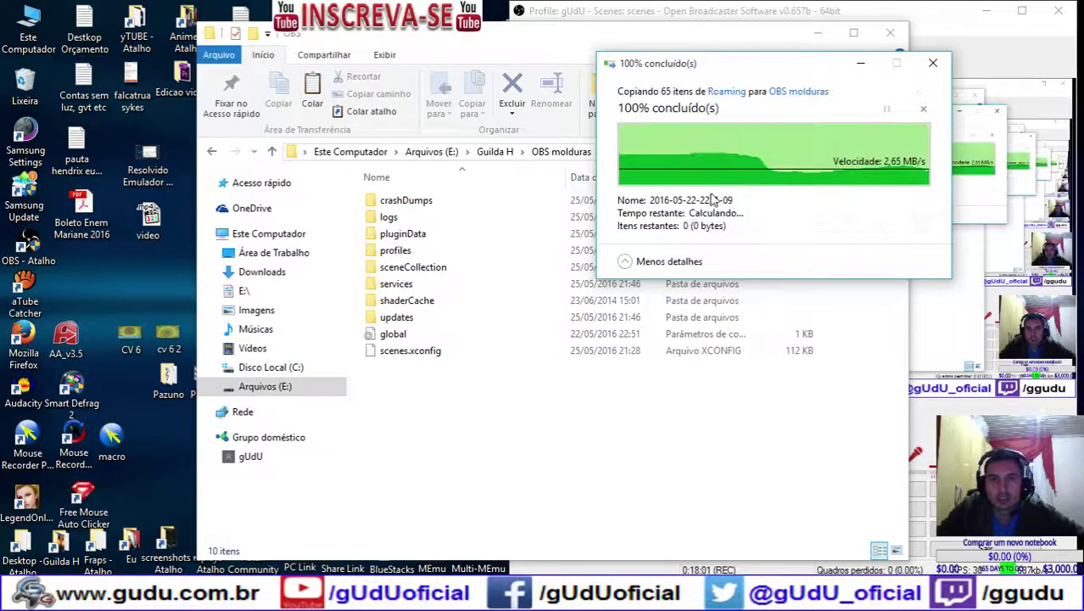
Check the files in the backup OBS folder's crashDumps subfolder and delete that subfolder
left_click(423, 204)
double_click(424, 207)
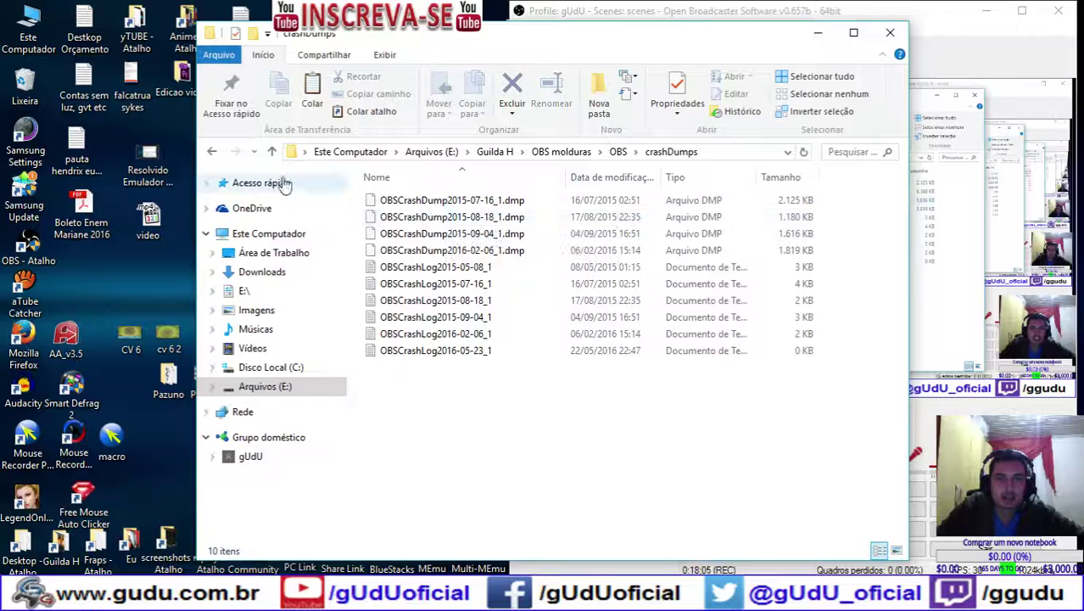
left_click_drag(550, 400, 424, 200)
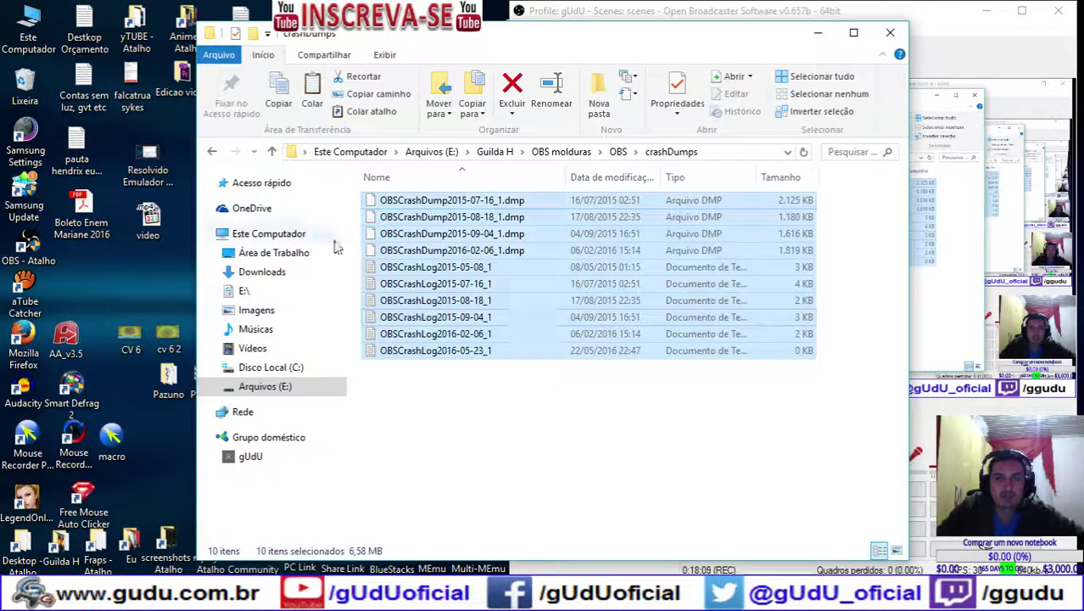
left_click(212, 151)
left_click(416, 202)
key("BackSpace")
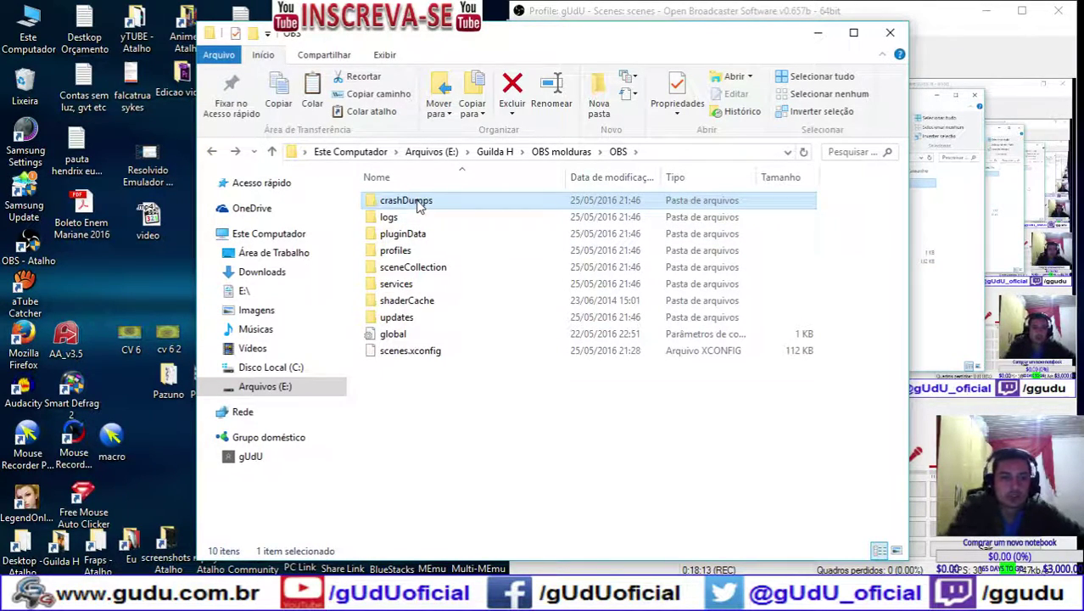
key("Delete")
Check the text files in the backup OBS folder's logs subfolder and delete that subfolder
double_click(417, 204)
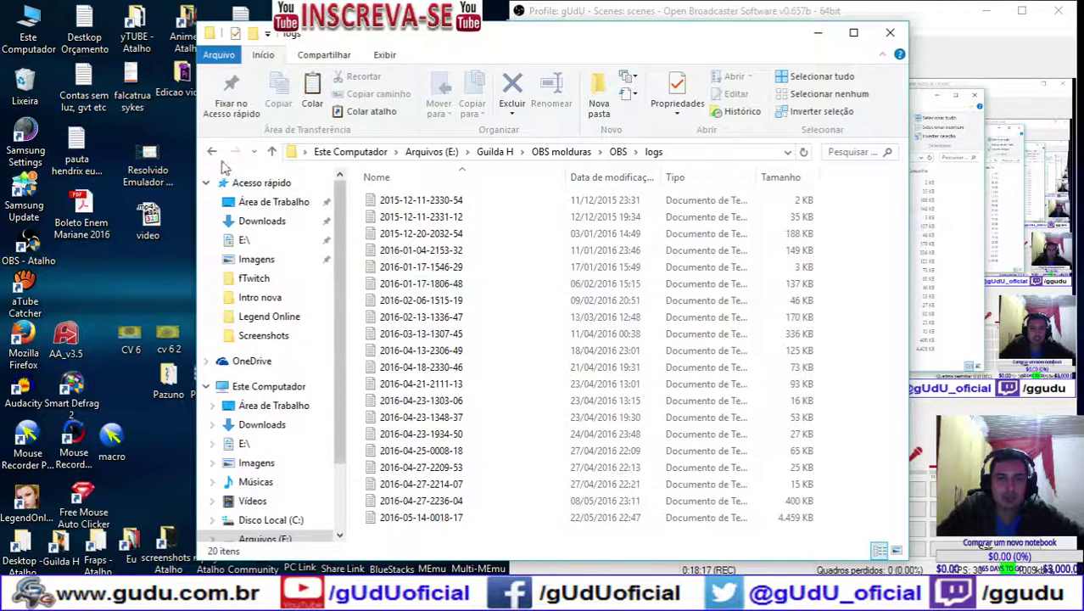
left_click(211, 152)
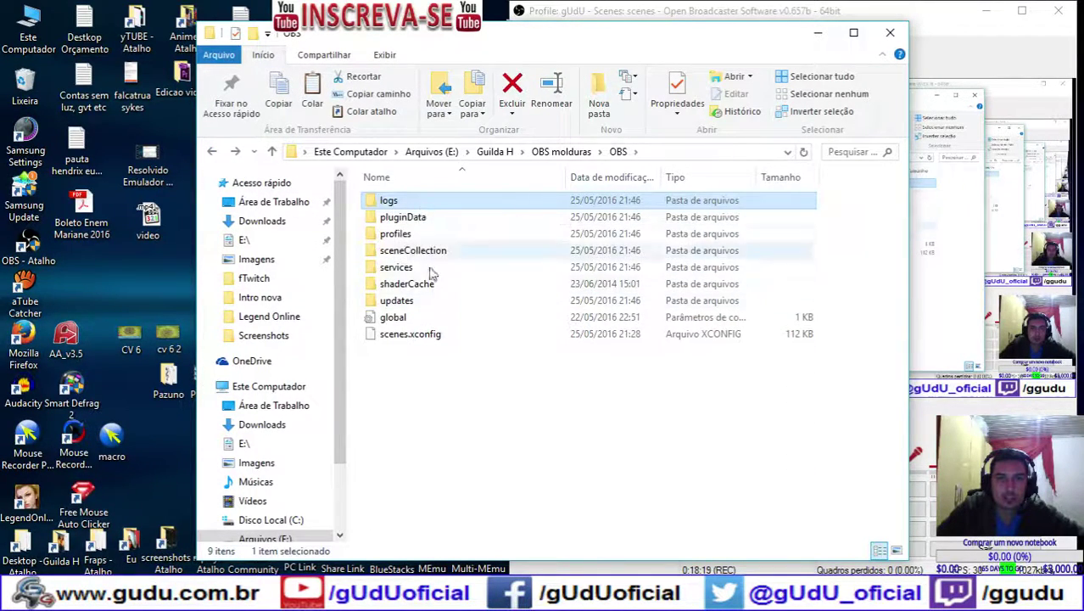
key("Delete")
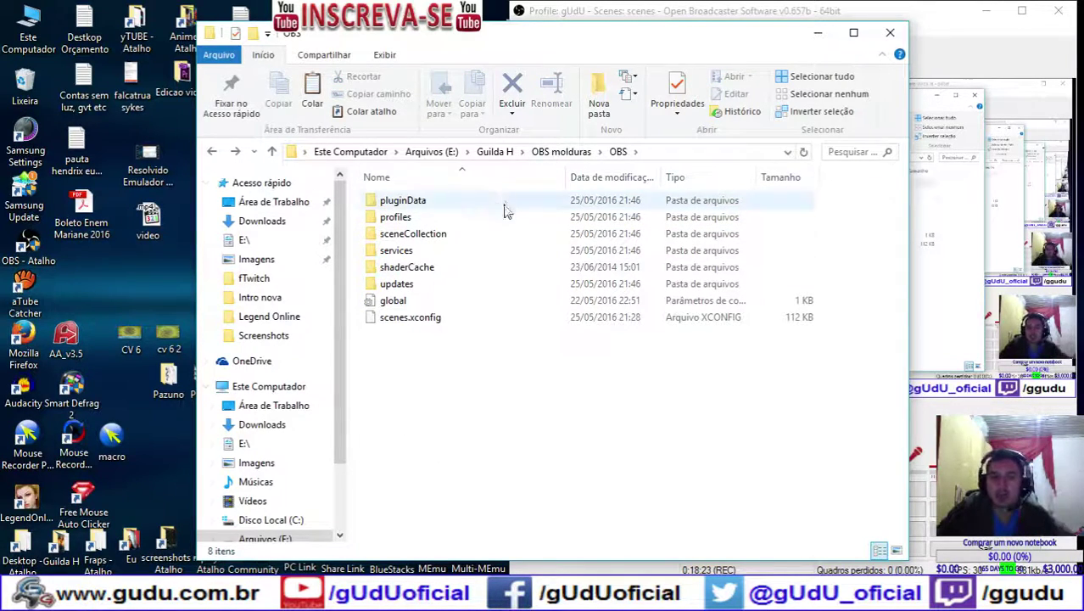
Create a text document named C APP DATA ROAMING in the backup OBS folder
right_click(428, 380)
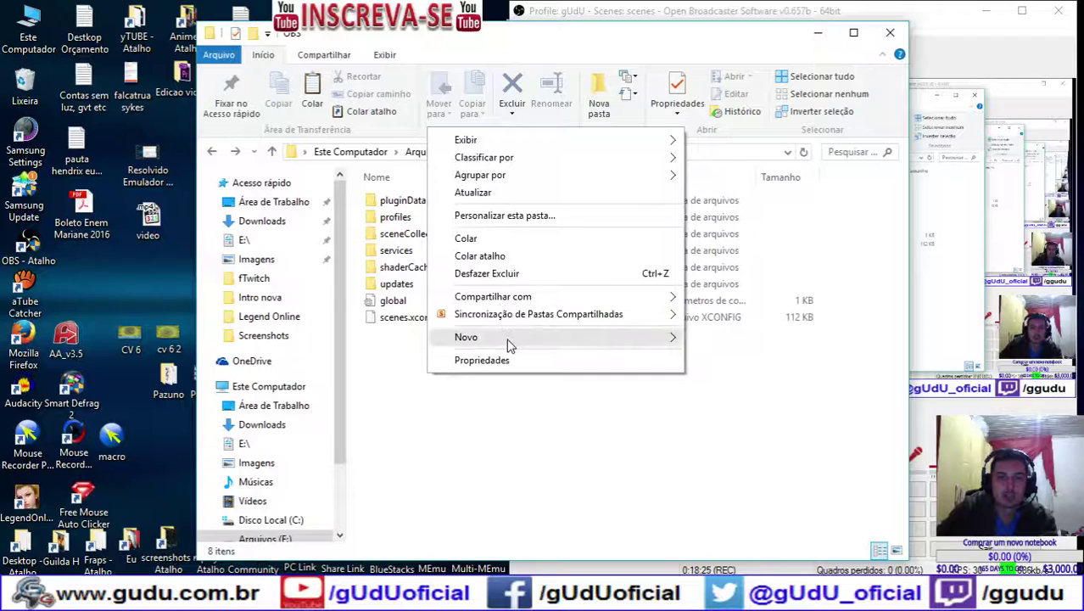
mouse_move(649, 337)
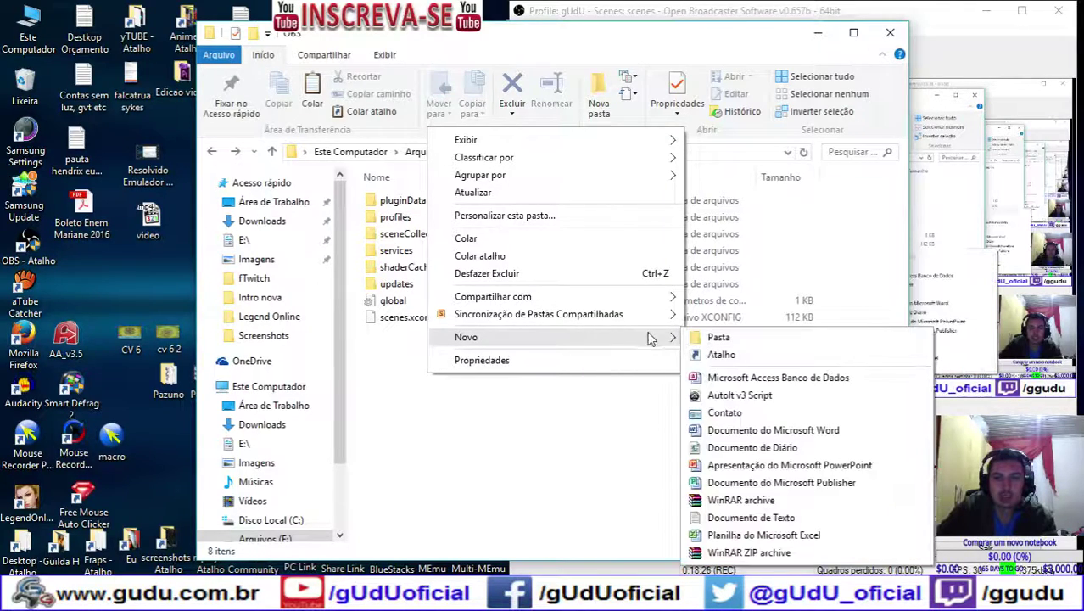
left_click(743, 517)
type("C")
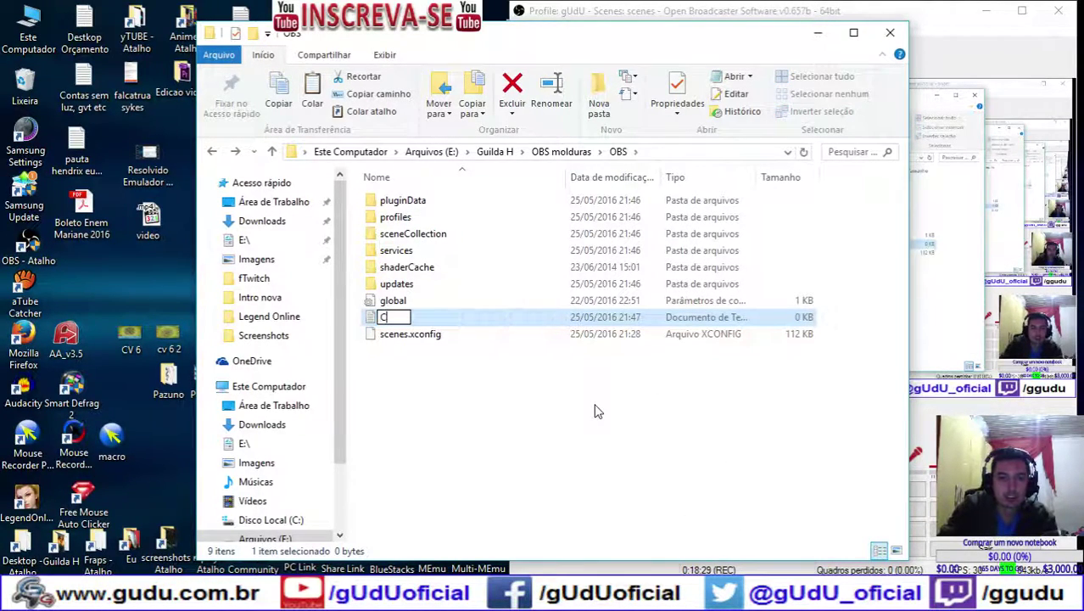
key("colon")
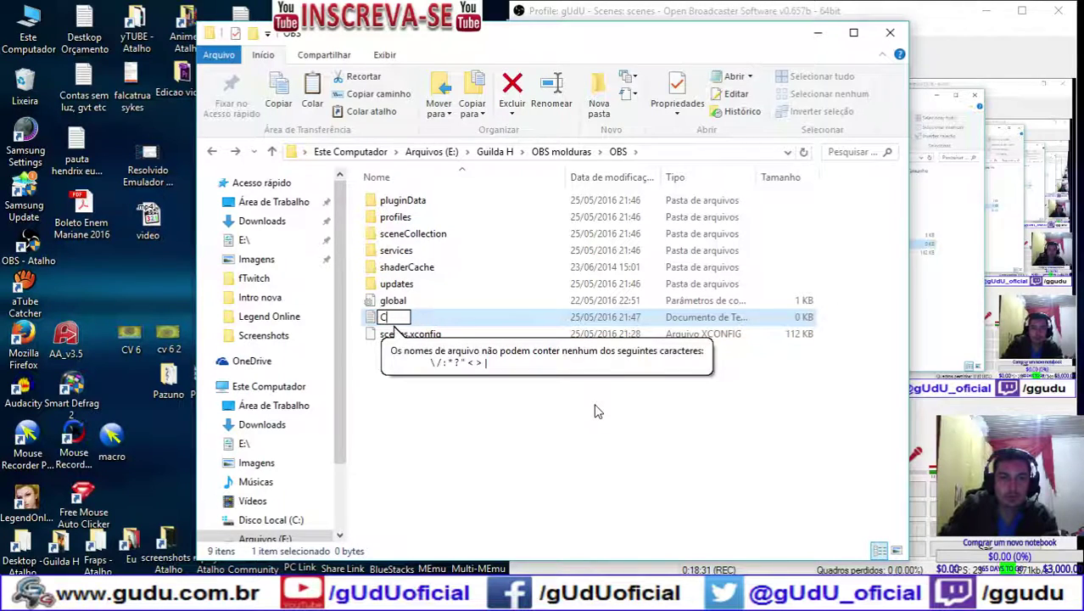
key("colon")
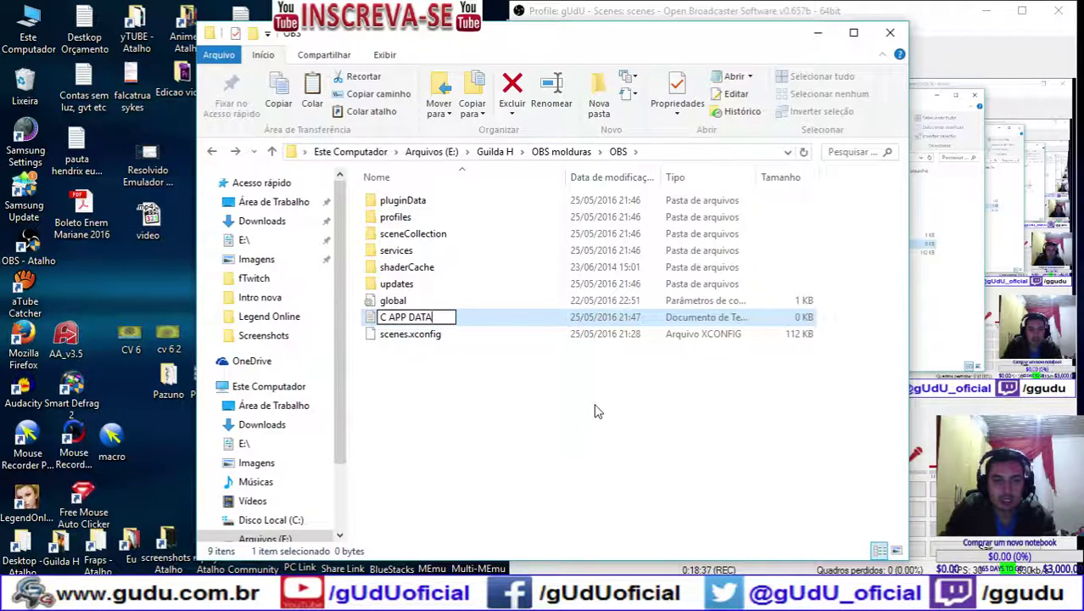
type("OAMING")
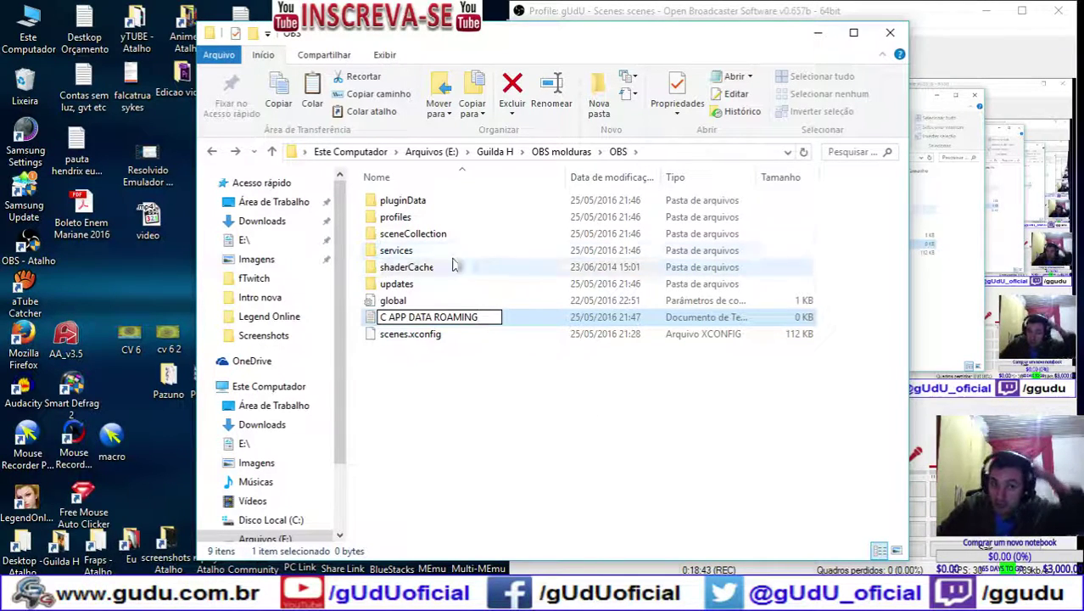
left_click(441, 449)
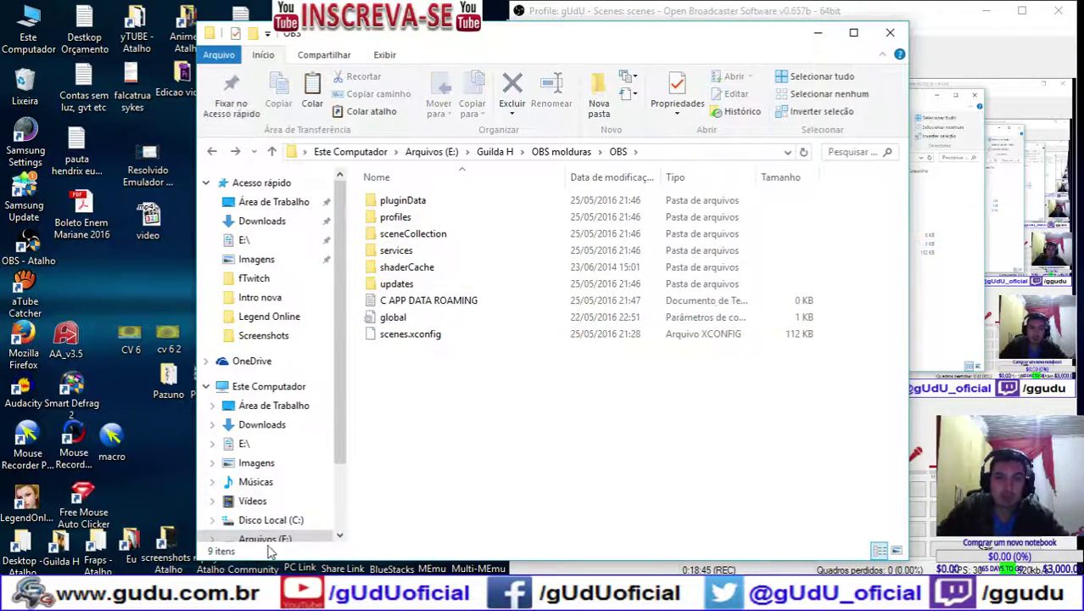
Go to the C: drive's Usuários folder and open the Roaming folder in the user's AppData
left_click(264, 539)
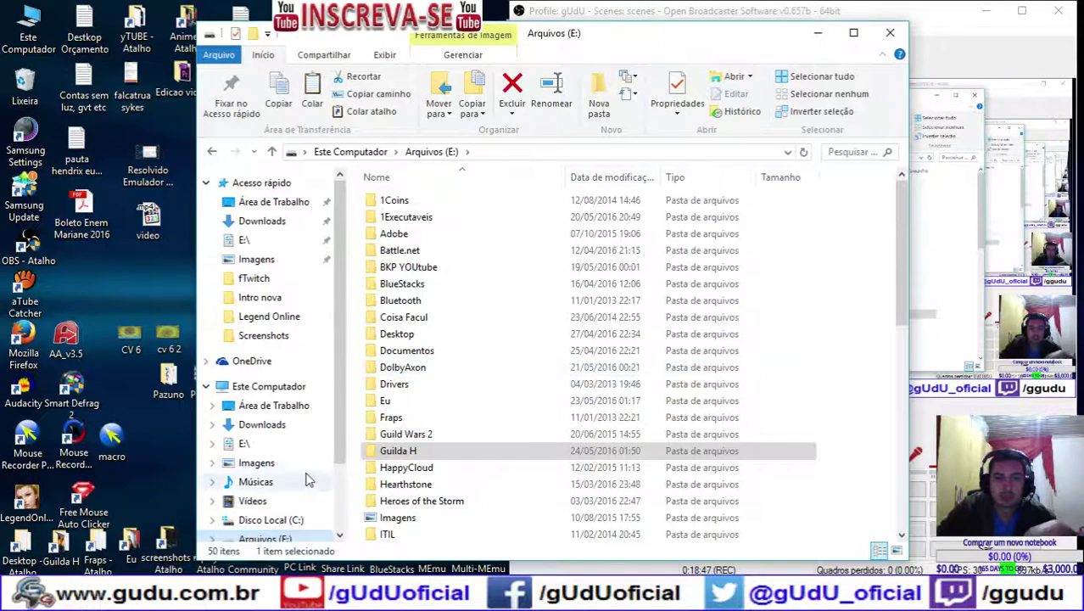
left_click(281, 519)
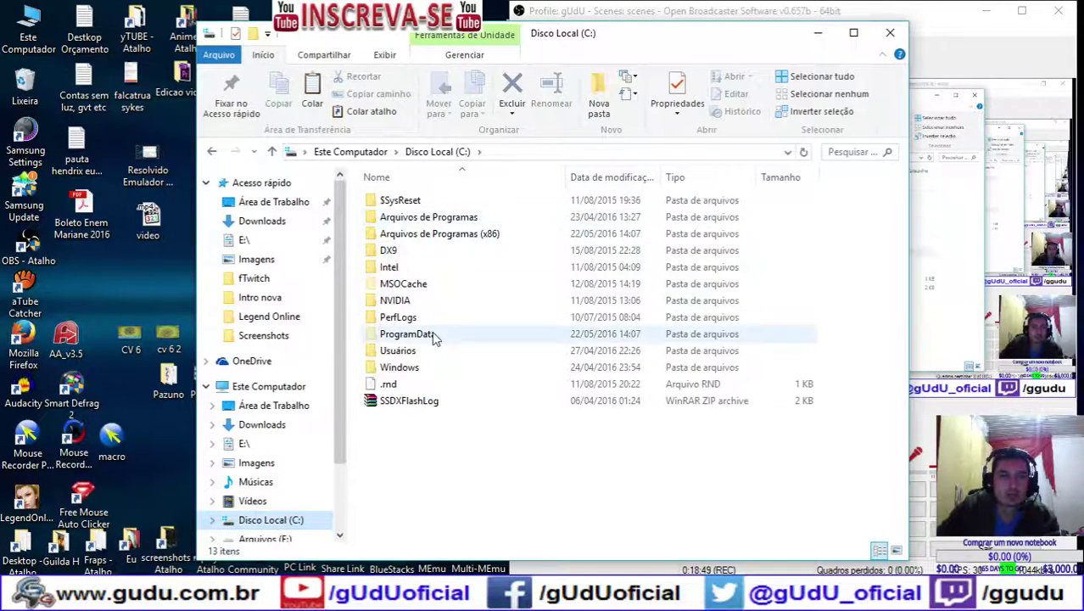
double_click(413, 352)
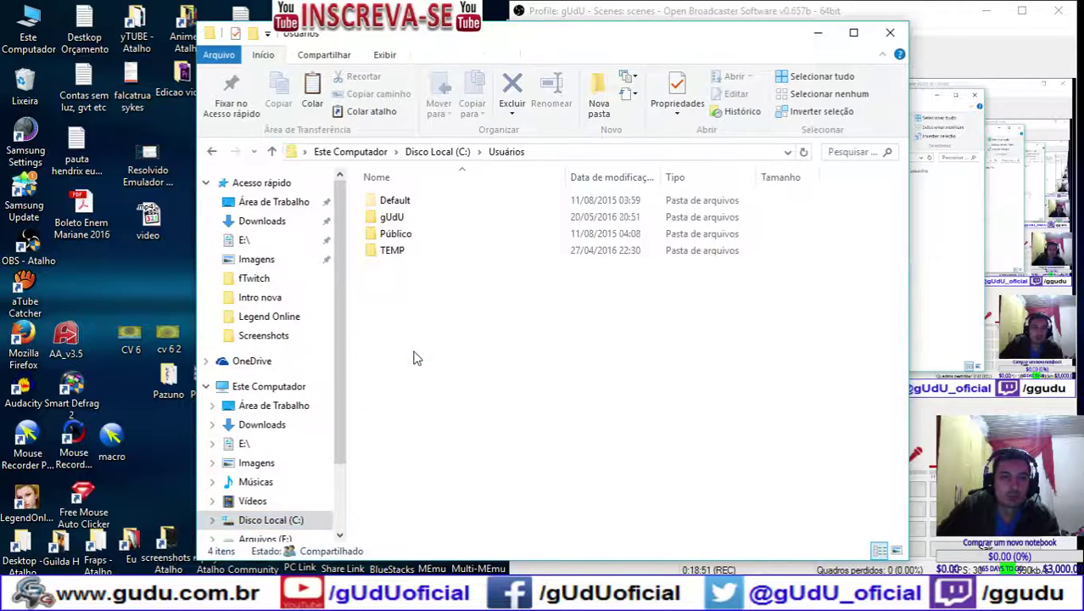
double_click(416, 219)
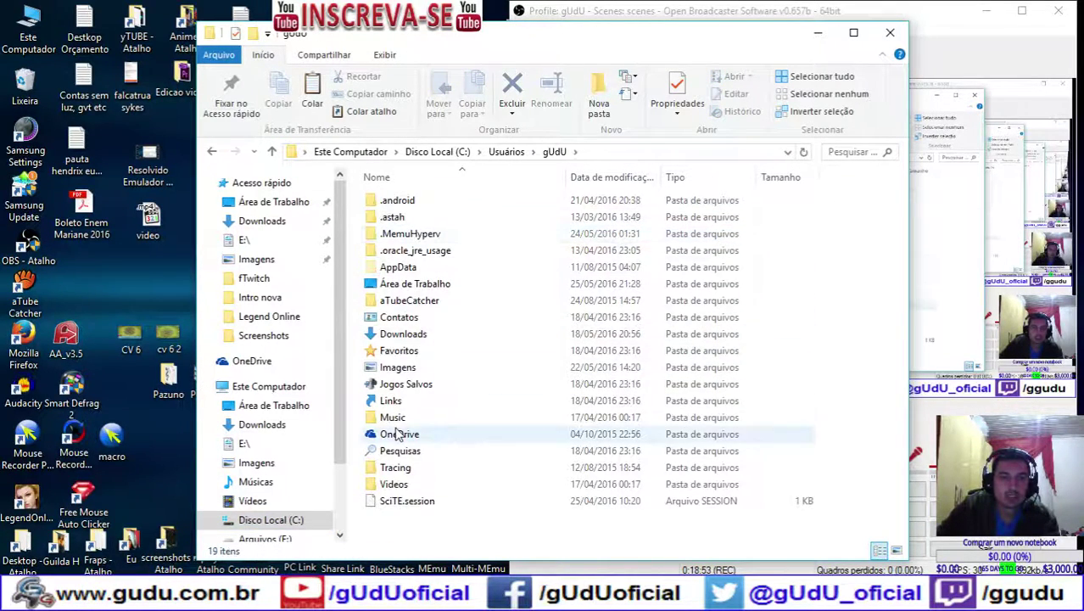
double_click(405, 267)
double_click(411, 235)
Go back to AppData, open the Local folder, and look through its subfolders, selecting PC Link
left_click(212, 151)
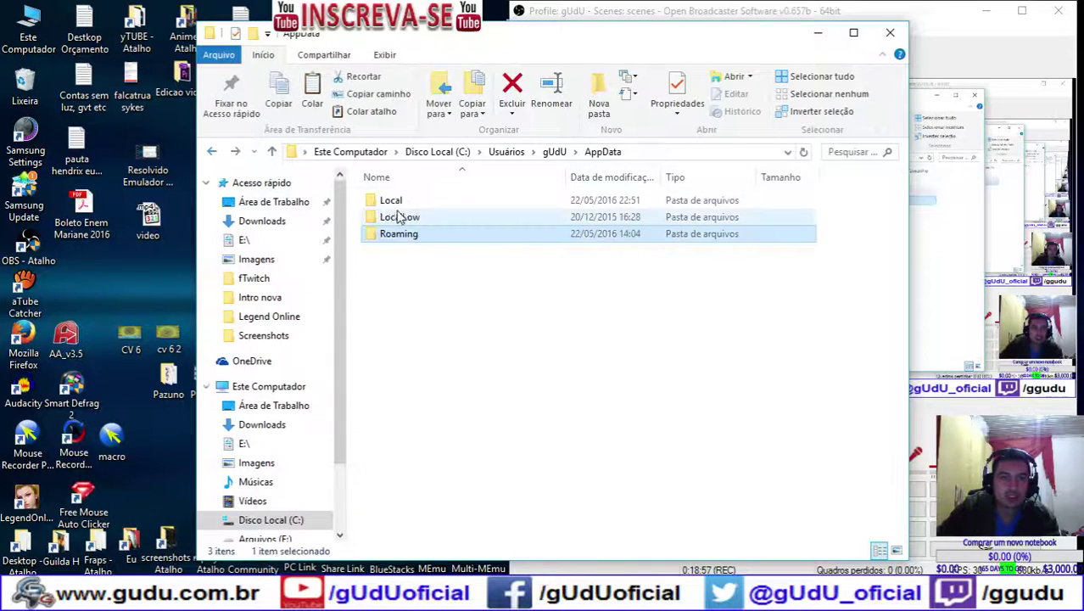
double_click(407, 202)
scroll(427, 424, "down", 2)
scroll(429, 421, "down", 4)
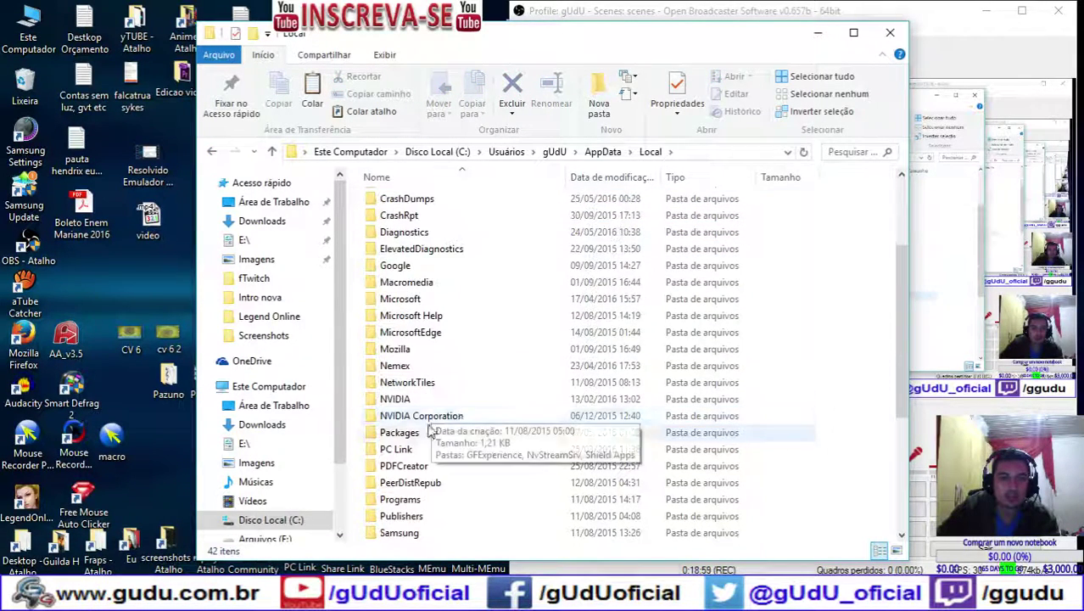
left_click(439, 303)
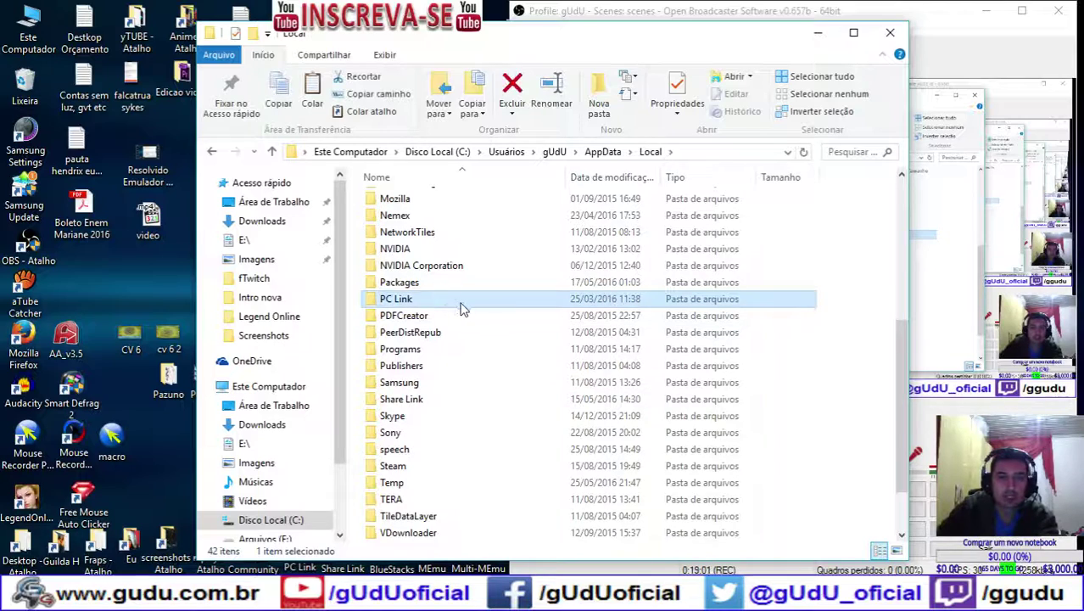
Go back to AppData, check the contents of the LocalLow folder, and return to AppData
left_click(212, 151)
double_click(400, 217)
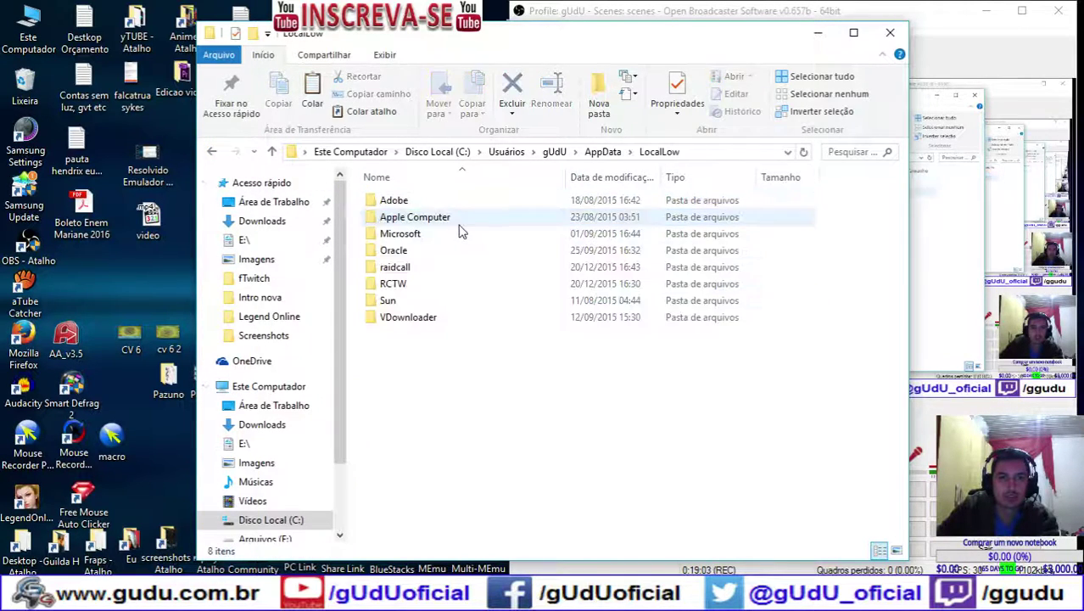
left_click(448, 249)
left_click(214, 153)
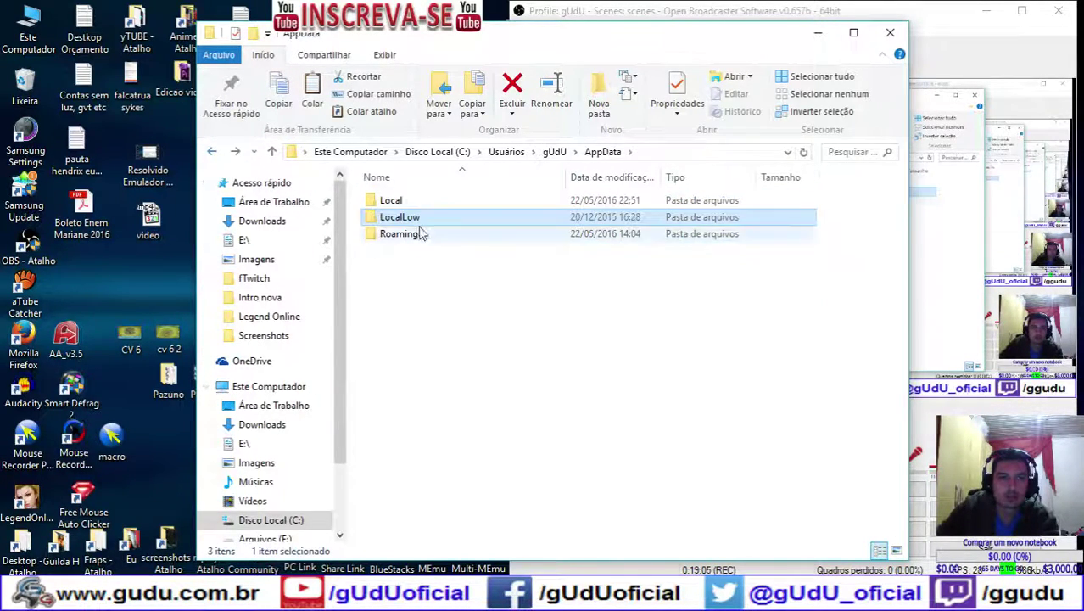
Open the OBS folder in Roaming and copy the C:\Users\gUdU\AppData\Roaming part of its path
double_click(399, 234)
key("o")
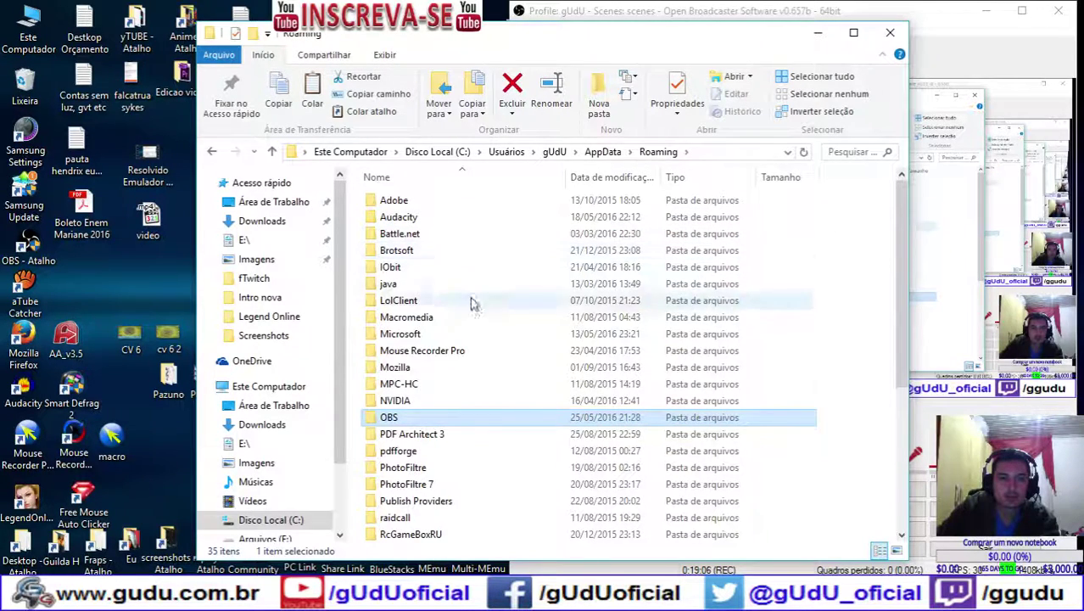
double_click(406, 417)
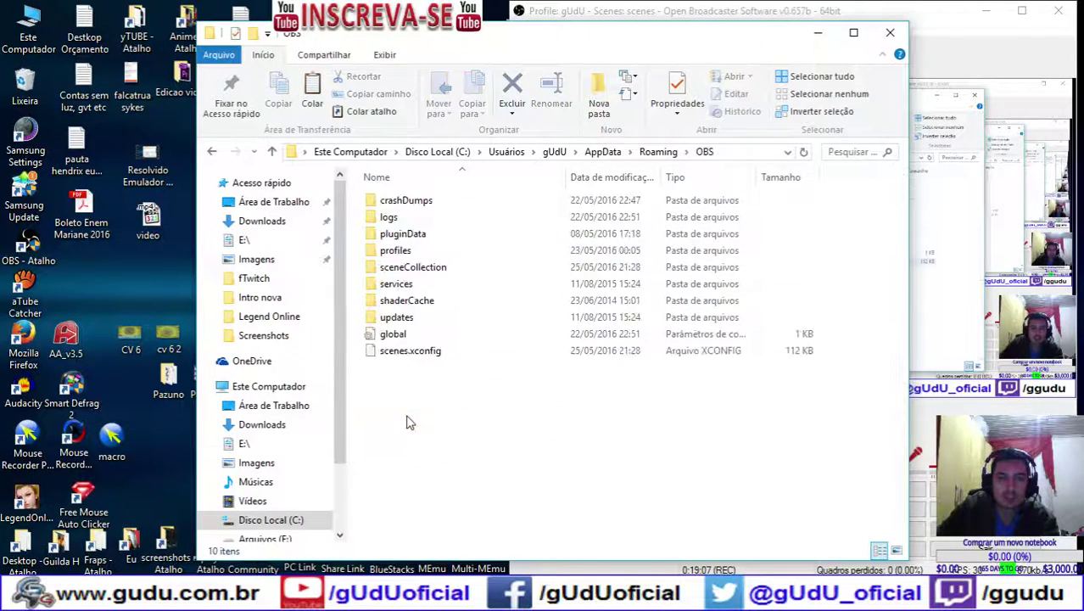
left_click(743, 152)
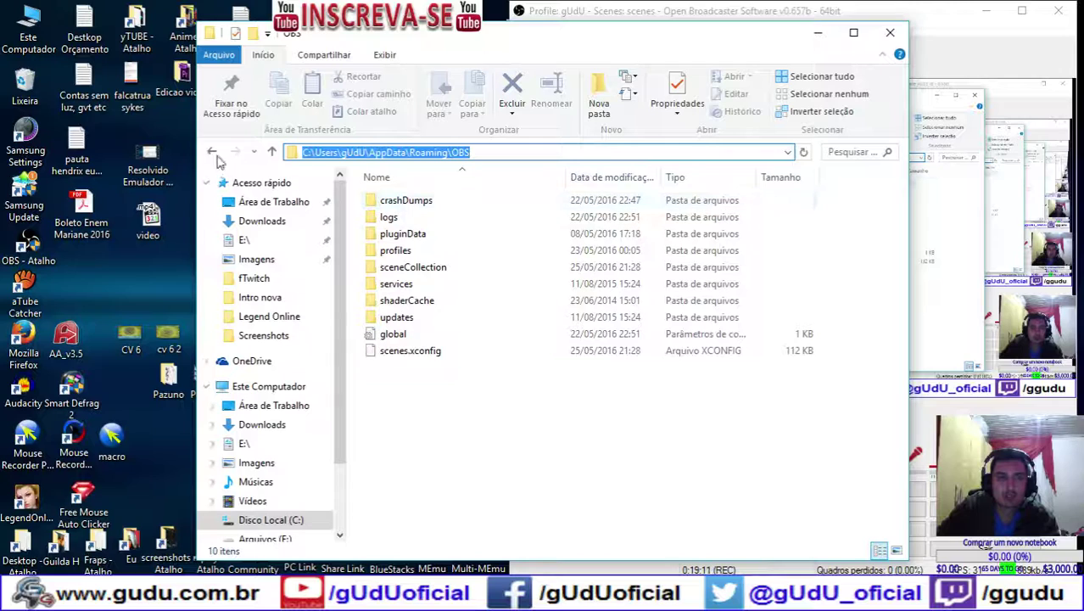
left_click(450, 152)
left_click_drag(448, 152, 187, 166)
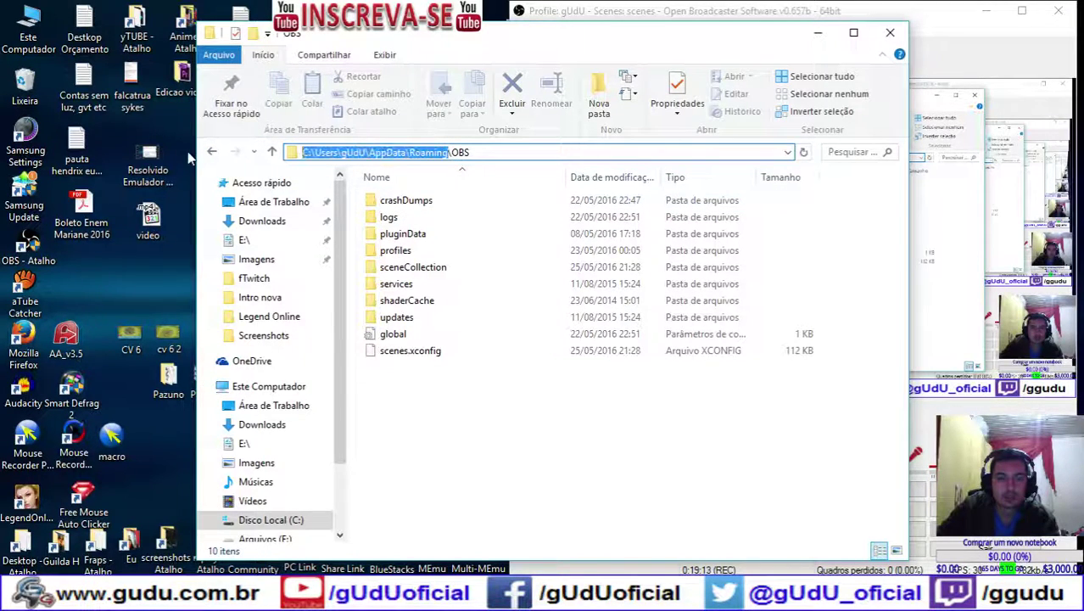
Return to the backup OBS folder inside Guilda H\OBS molduras on the E: drive
left_click(212, 152)
left_click(212, 152)
left_click(212, 152)
left_click(212, 152)
left_click(212, 152)
left_click(212, 152)
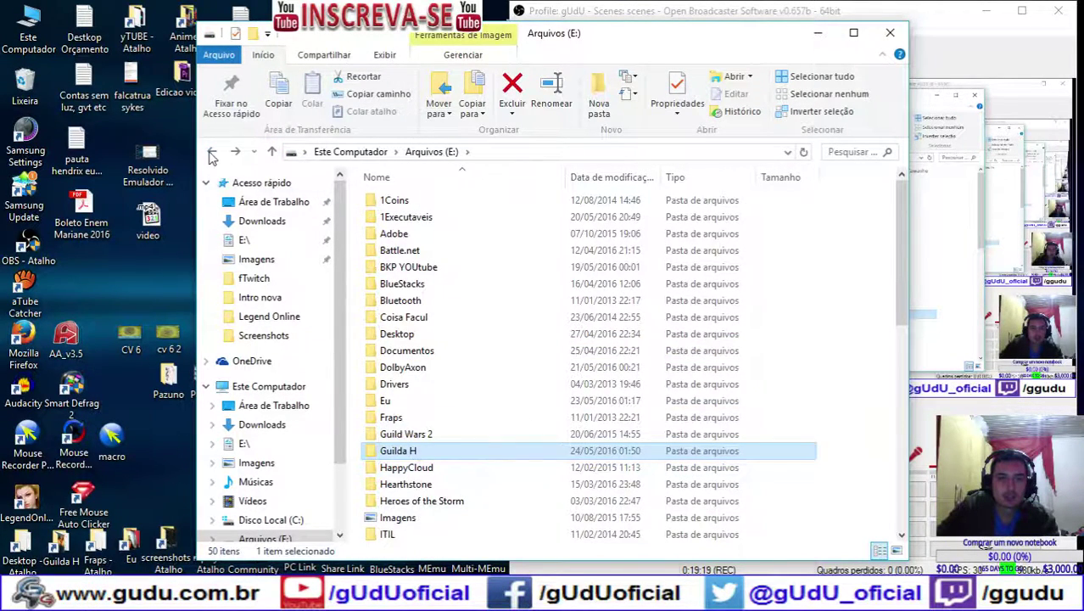
left_click(212, 152)
Rename the C APP DATA ROAMING text document as C Users gUdU App DataRoaming, using the copied path with spaces added
left_click(425, 301)
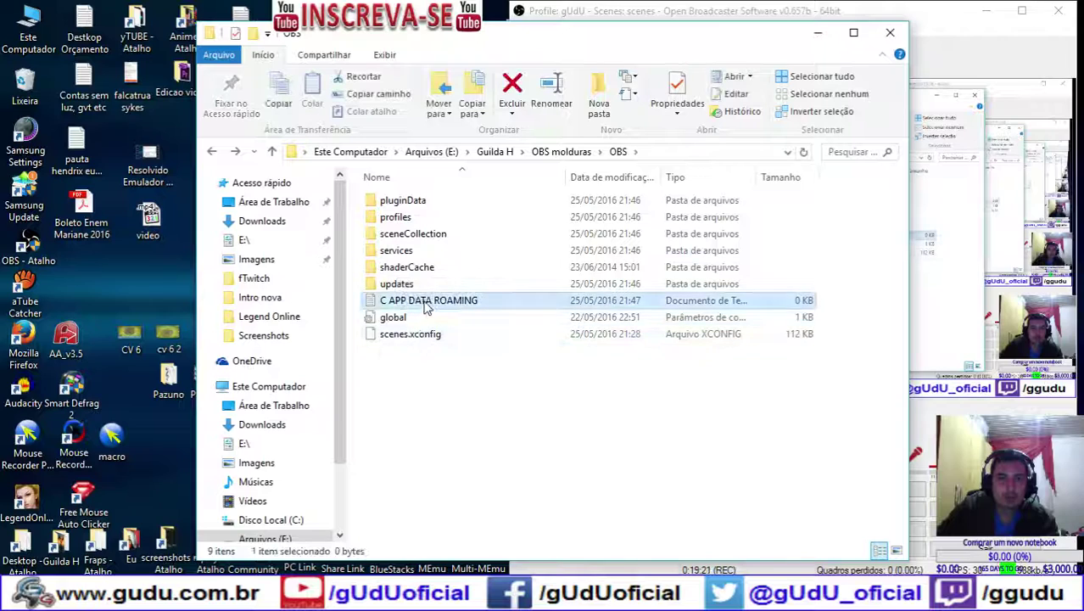
key("F2")
type("CUsersgUdUAppDataRoaming")
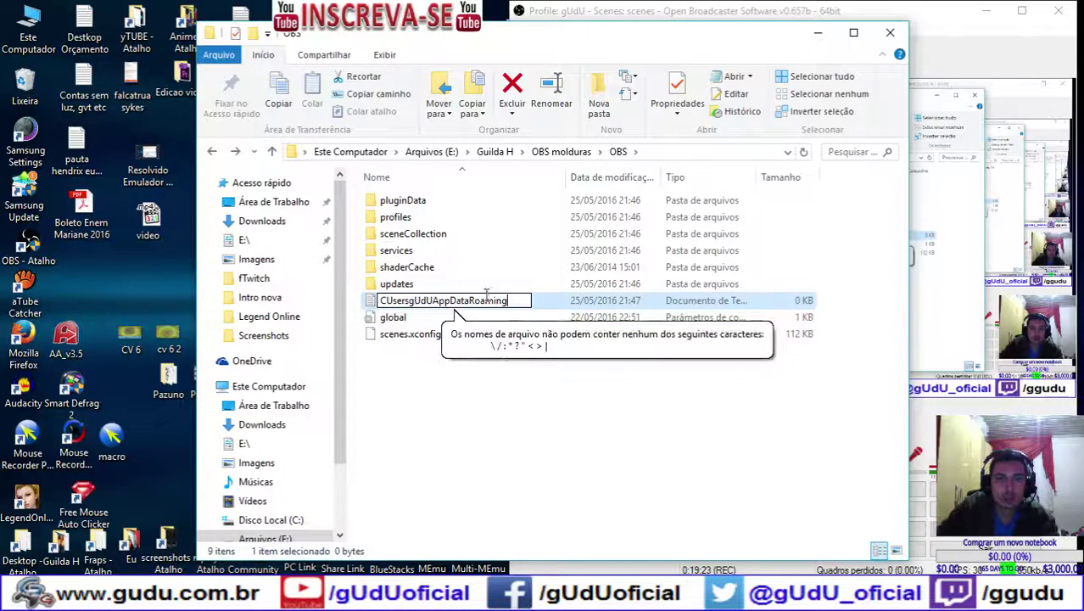
key("Left")
key("Left")
key("Left")
key("Left")
key("Left")
key("Left")
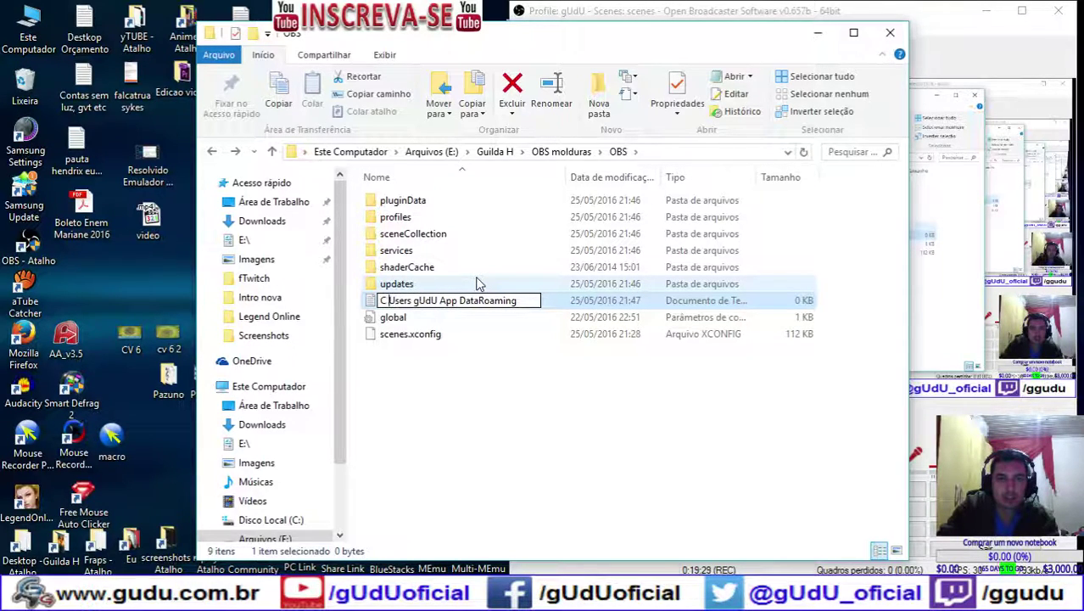
key("Return")
Open the renamed text document, enter the path C:\Users\gUdU\App\DataRoaming\obs, then save and close it
key("Return")
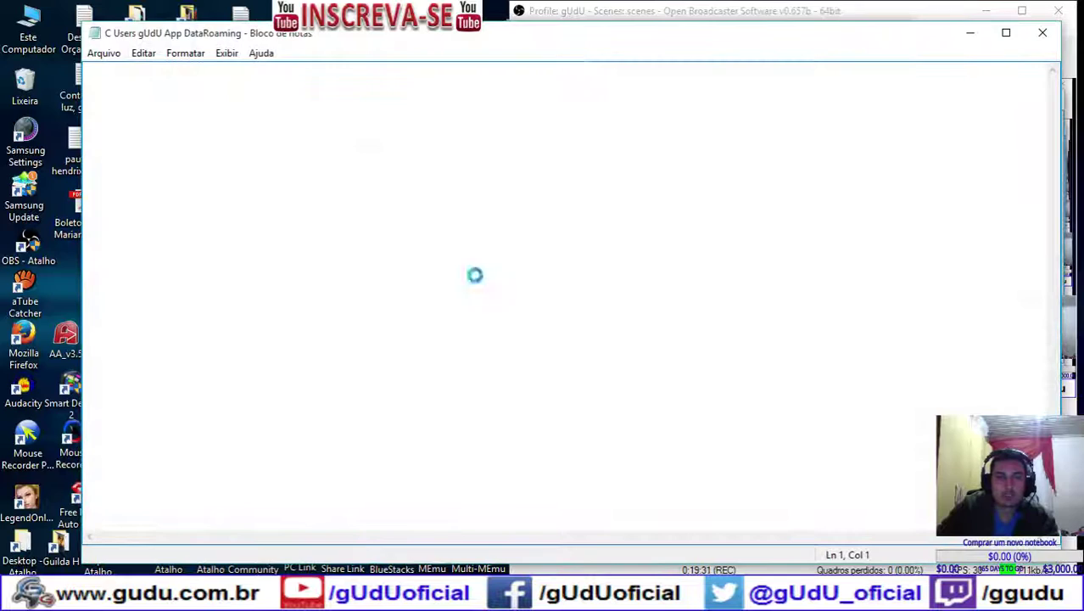
key("ctrl+a")
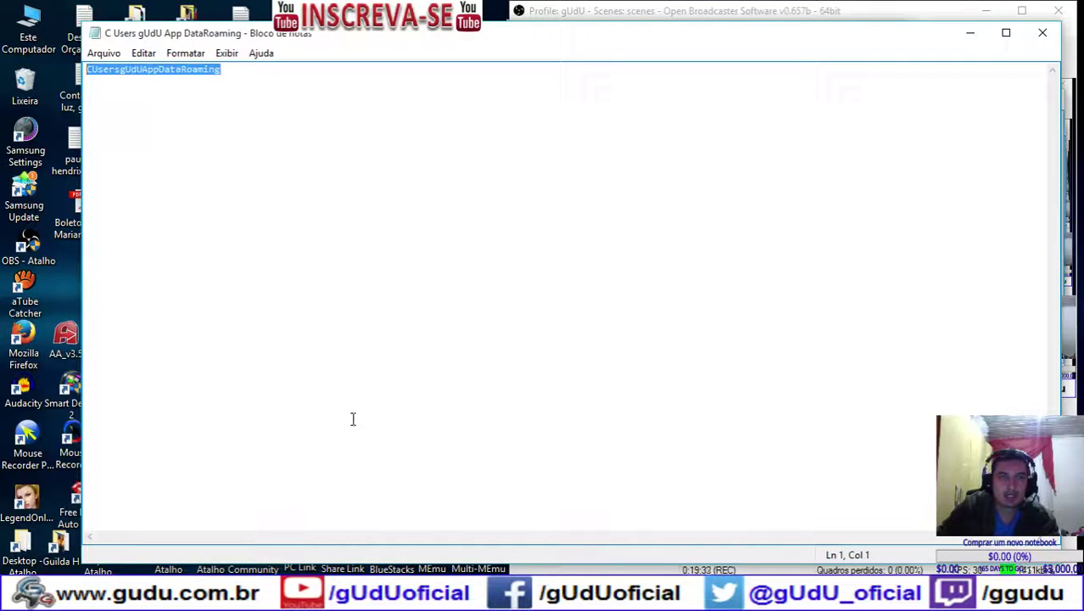
left_click(93, 68)
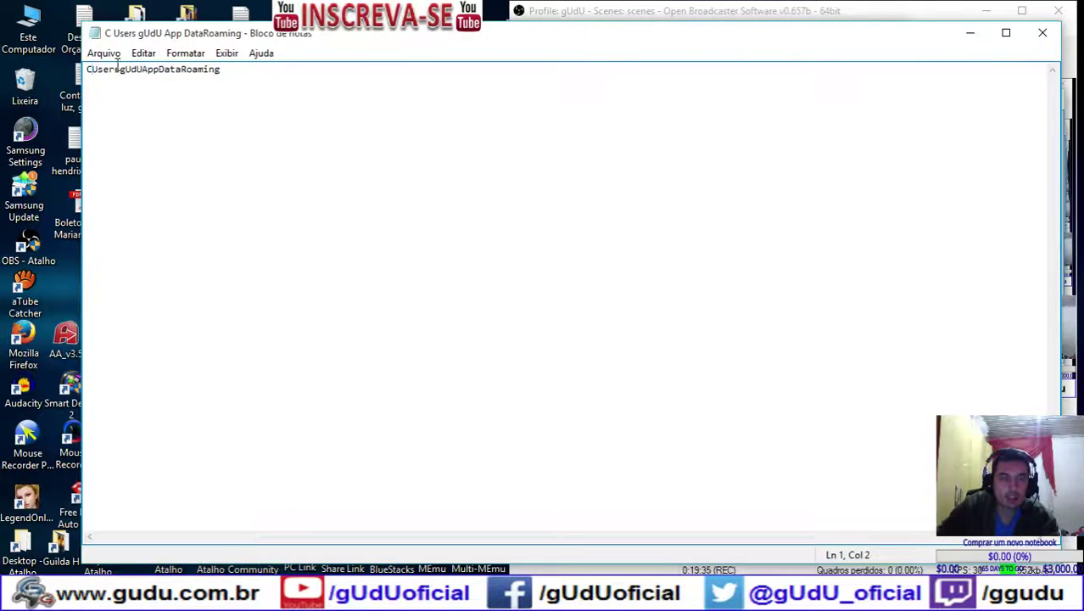
type(":\\")
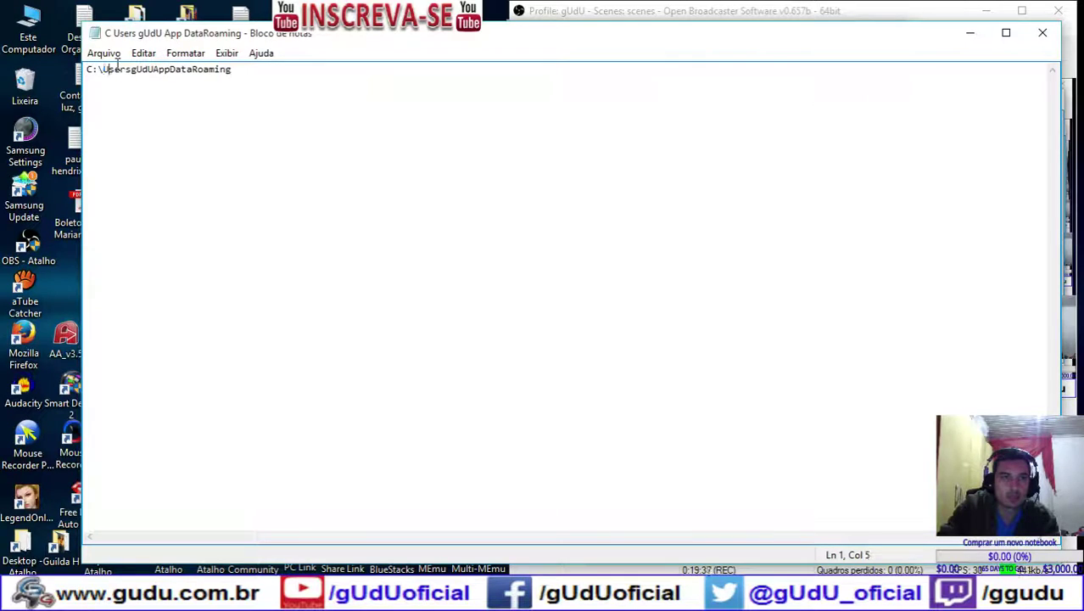
type("\\")
key("Right")
key("Right")
type("\\")
key("Right")
key("Right")
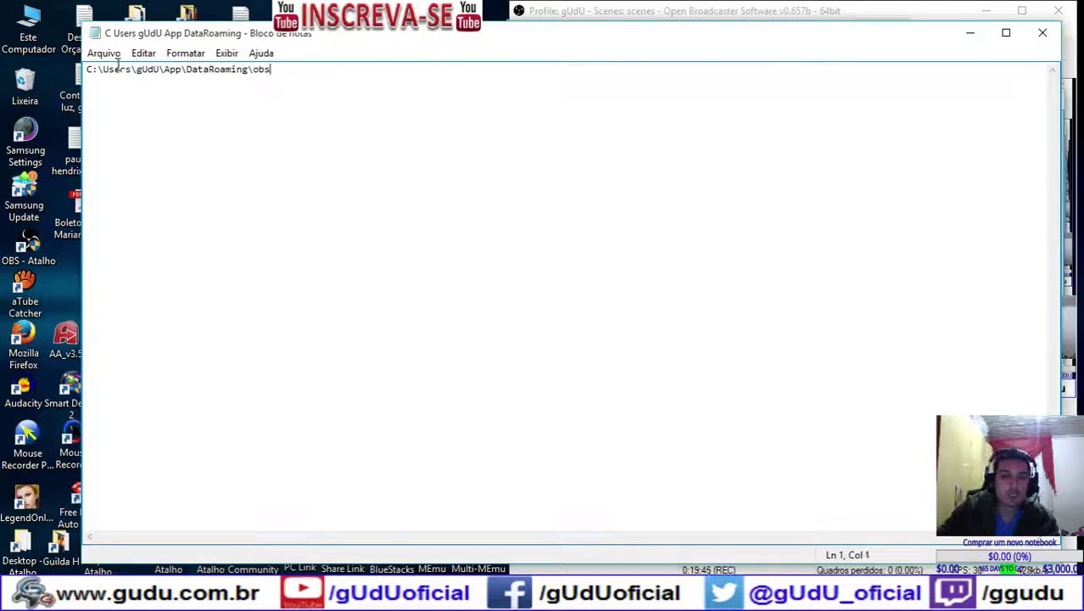
left_click(1042, 33)
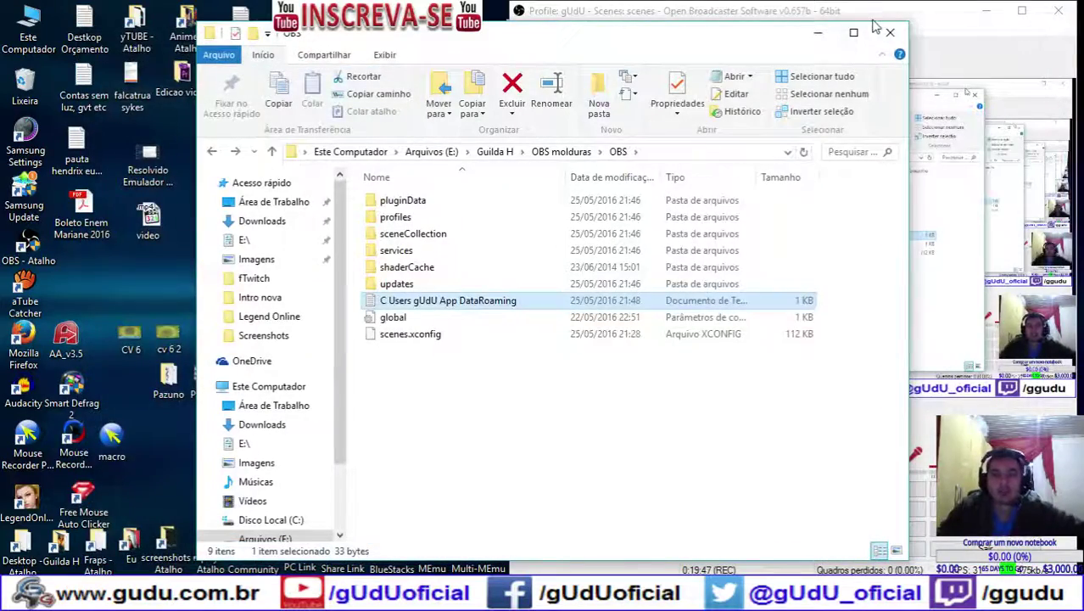